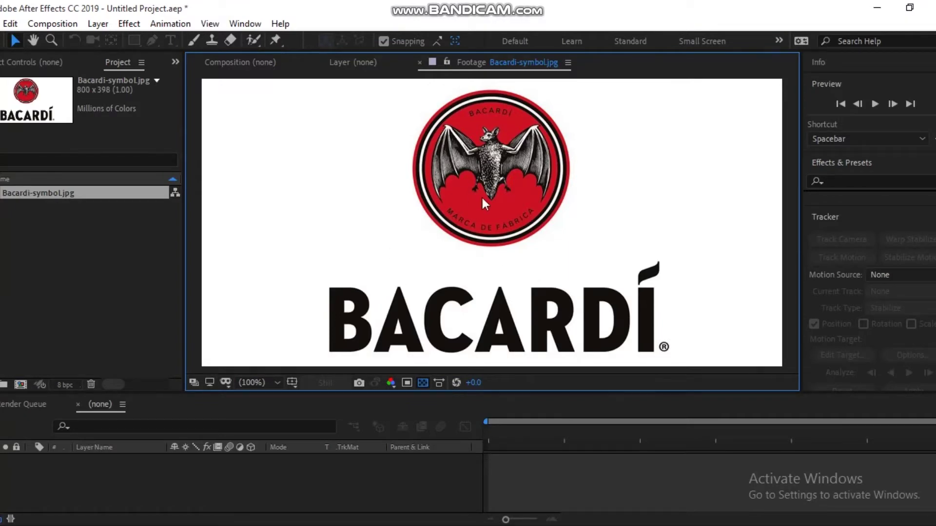
- Open the Import File dialog from the empty Project panel, showing the Desktop folder
click(65, 286)
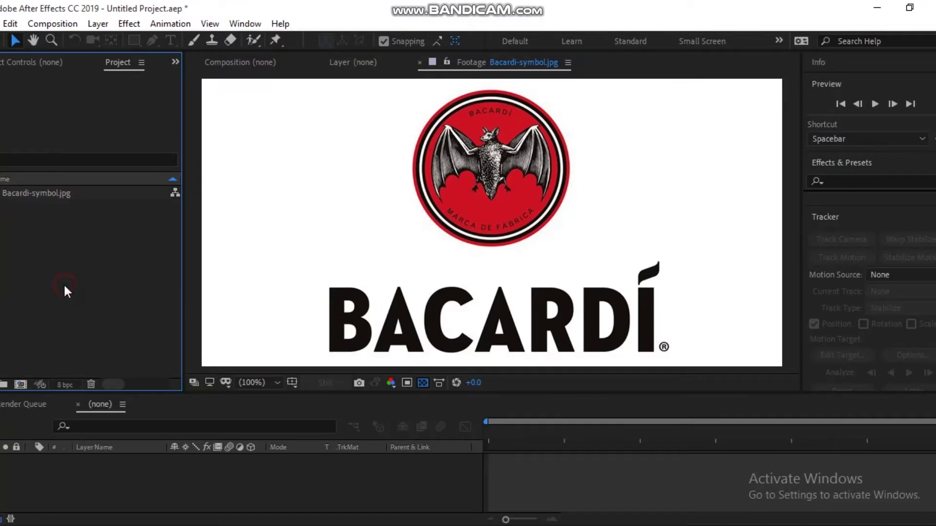
double_click(65, 286)
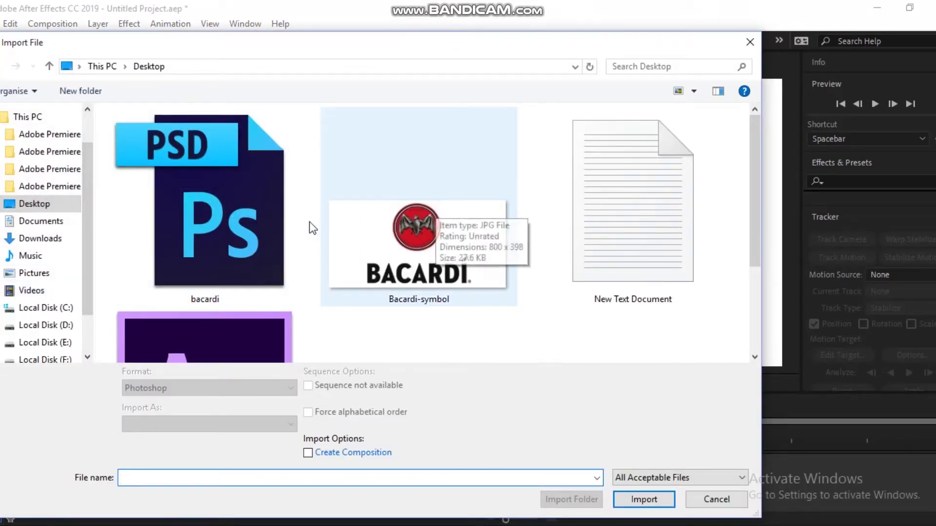
- Import bacardi.psd as a composition with editable layer styles and open the bacardi comp
double_click(238, 229)
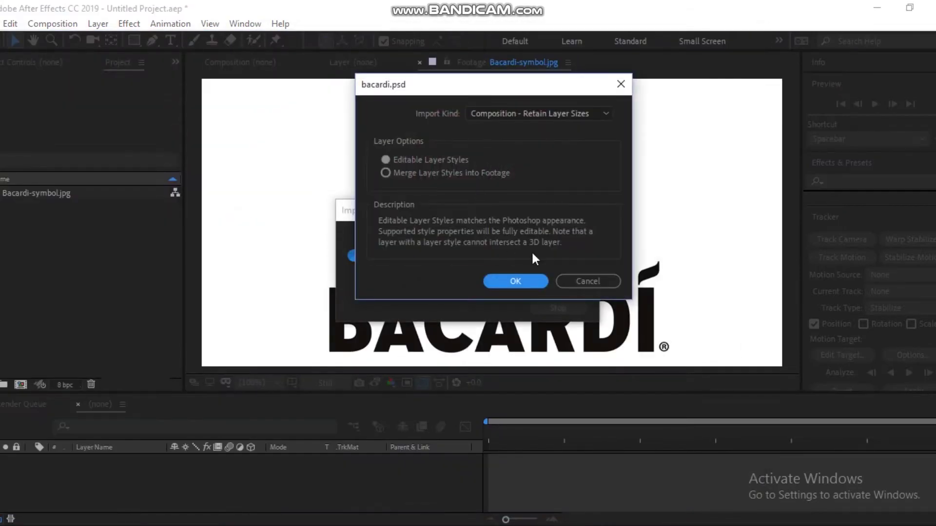
click(512, 284)
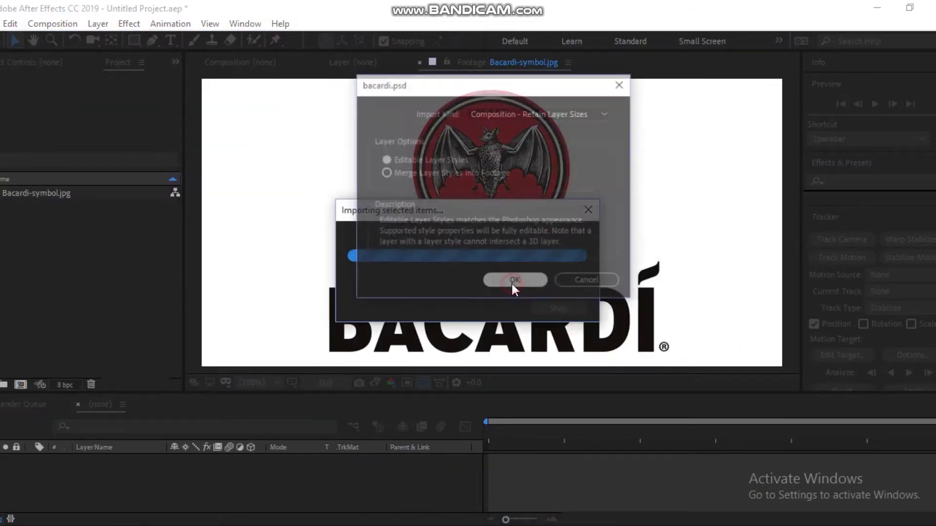
click(603, 287)
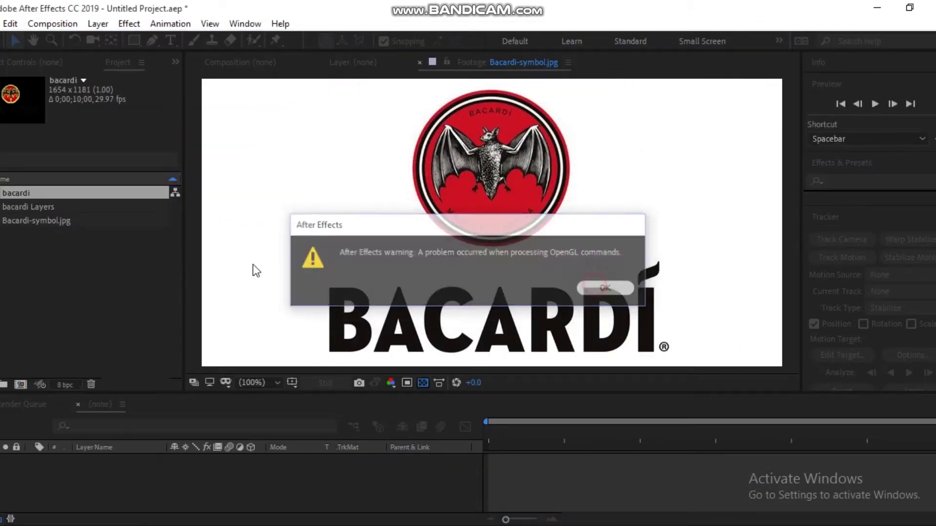
click(12, 193)
double_click(11, 193)
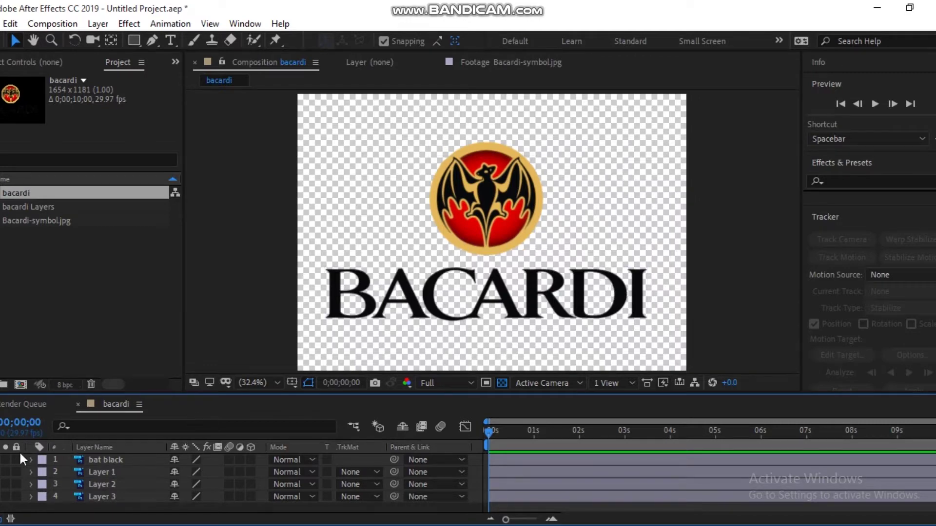
click(5, 460)
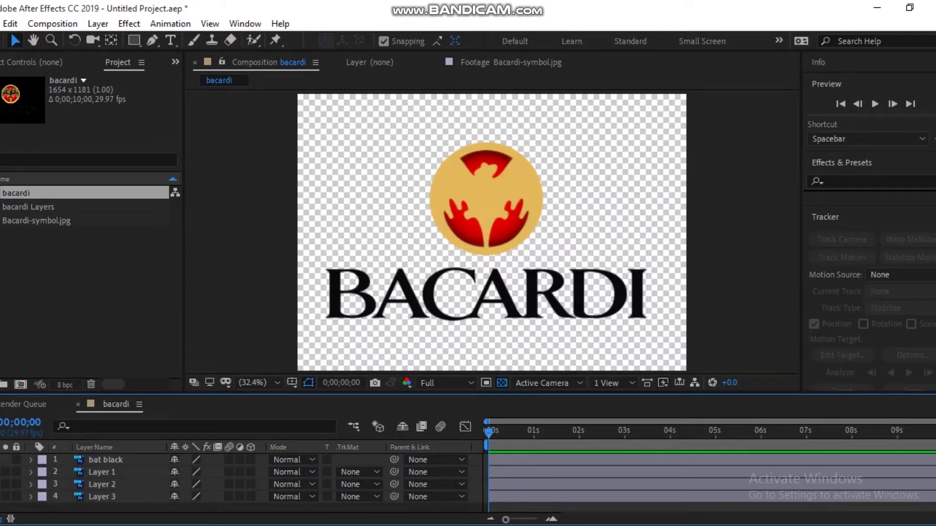
click(5, 460)
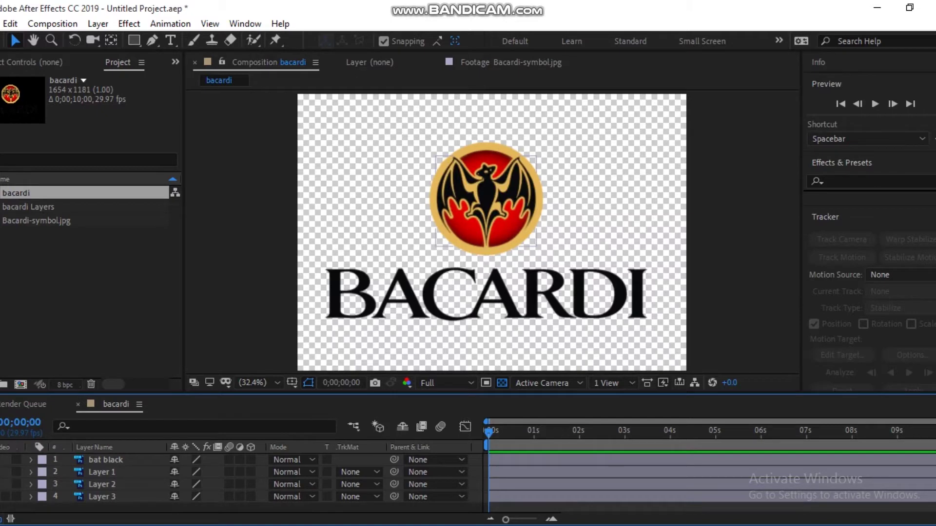
click(5, 459)
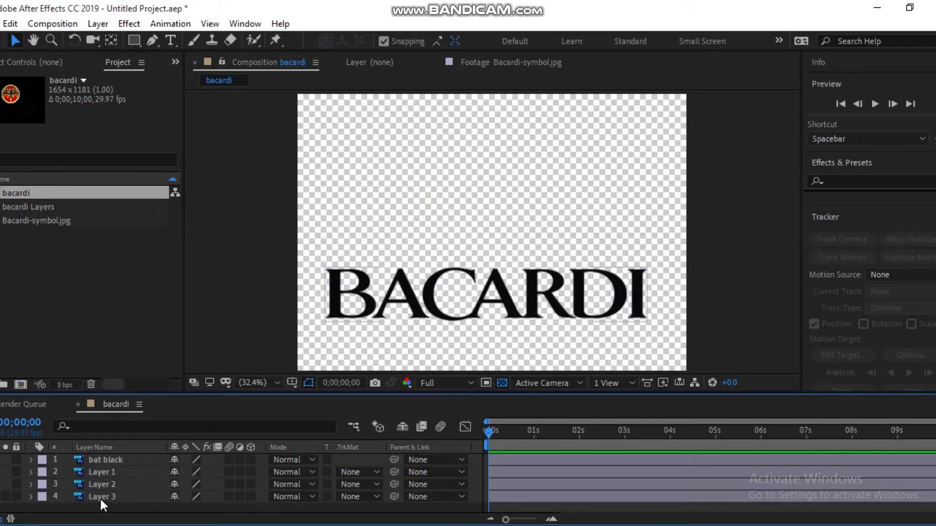
click(102, 496)
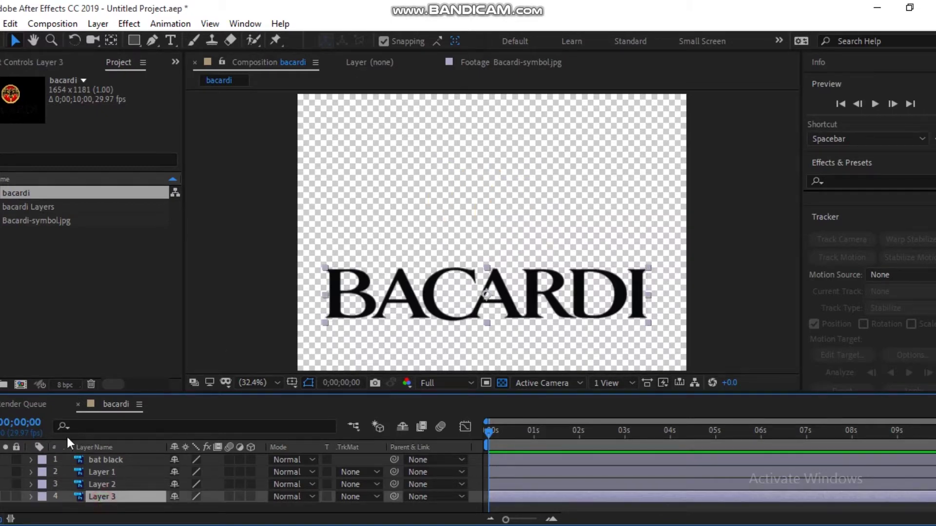
click(5, 484)
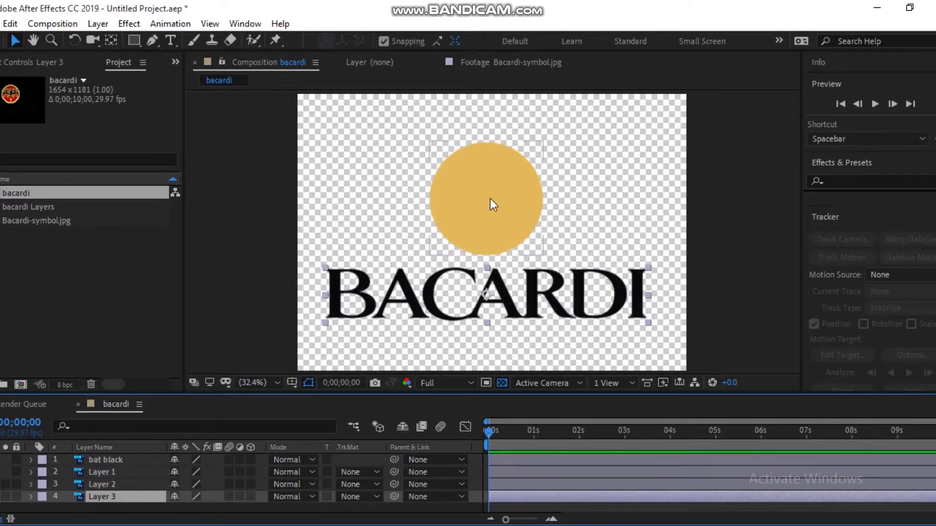
click(6, 472)
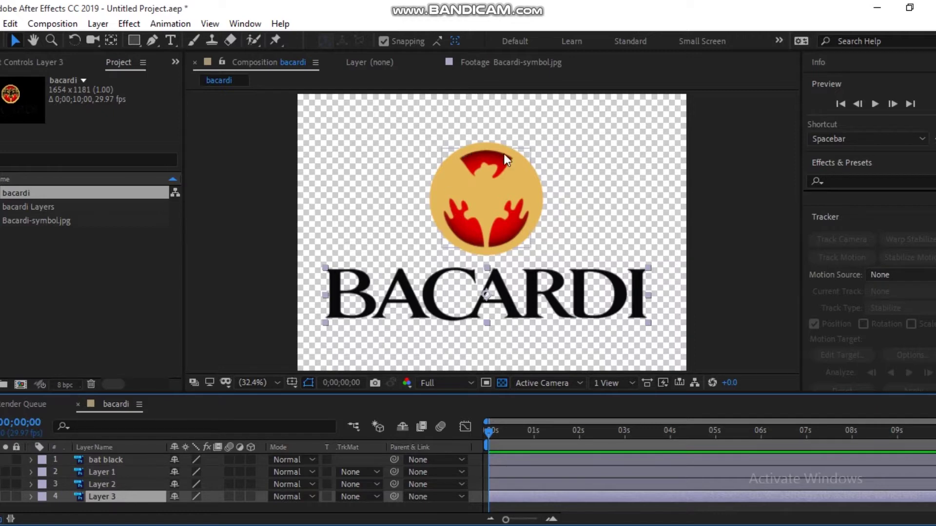
click(4, 460)
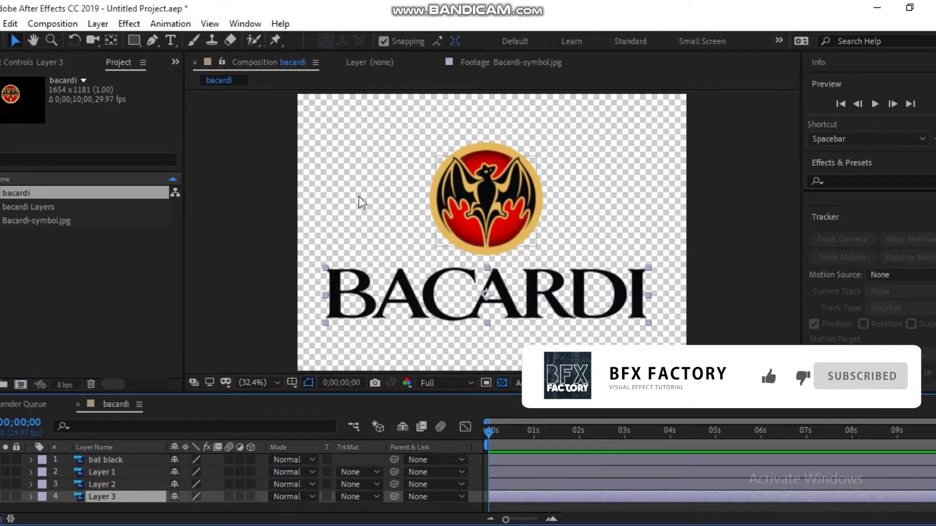
- Create a new HDTV 1080 29.97 composition named Comp 1
click(63, 25)
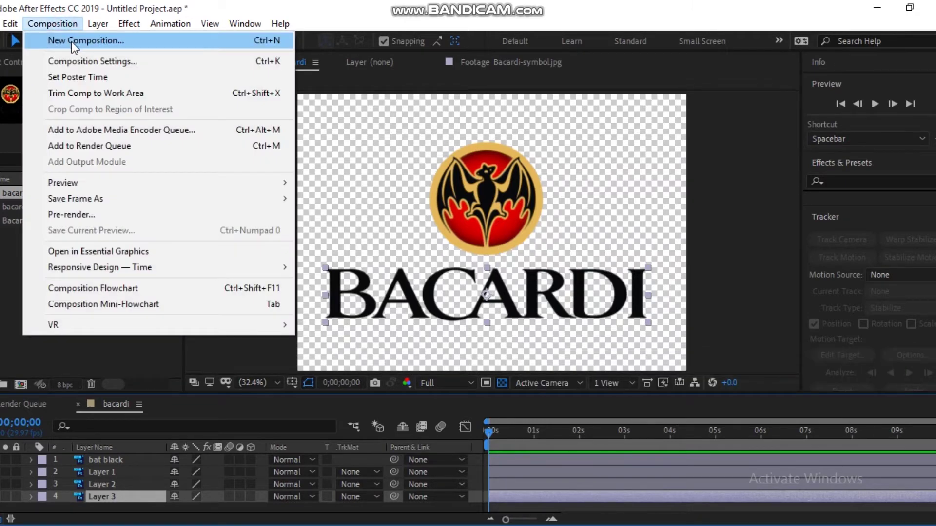
click(73, 44)
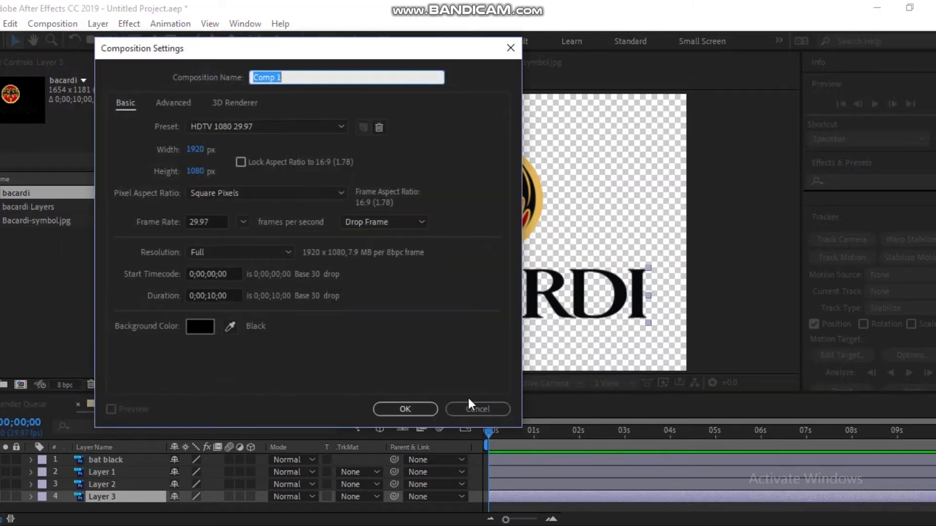
click(403, 411)
- Drag the four bacardi.psd layers into Comp 1, then undo to leave it empty
click(42, 317)
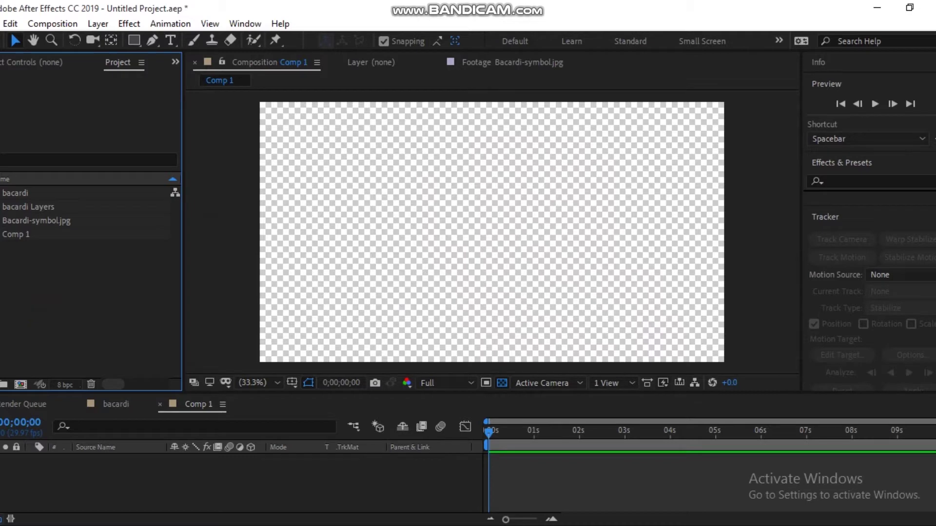
click(10, 210)
click(28, 220)
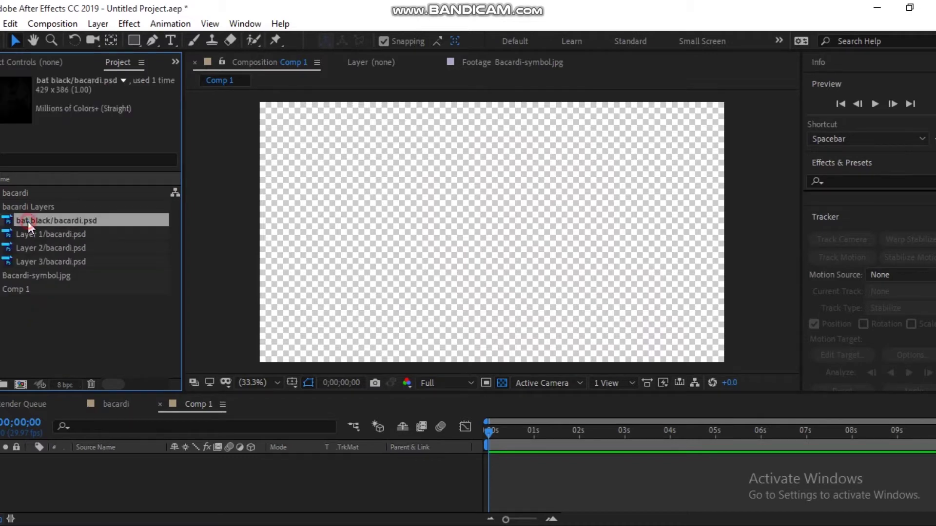
shift+click(40, 261)
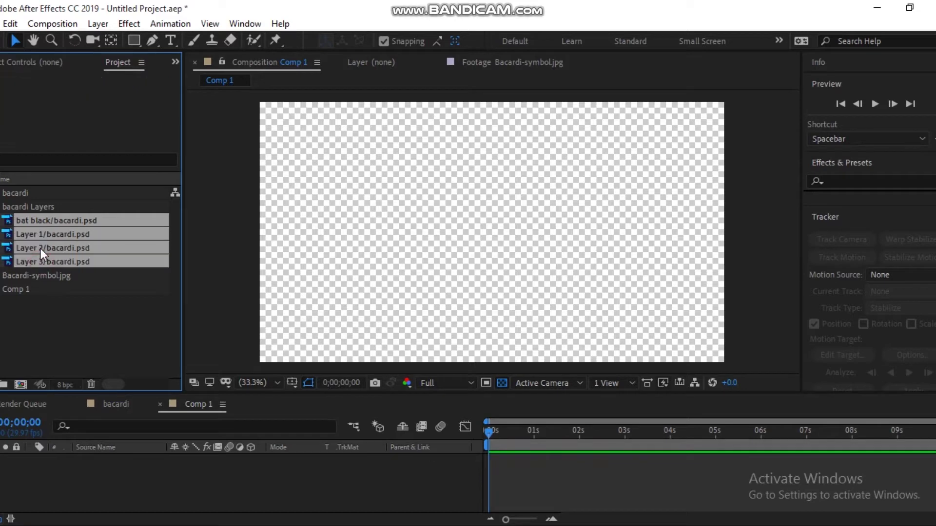
drag(40, 248, 80, 493)
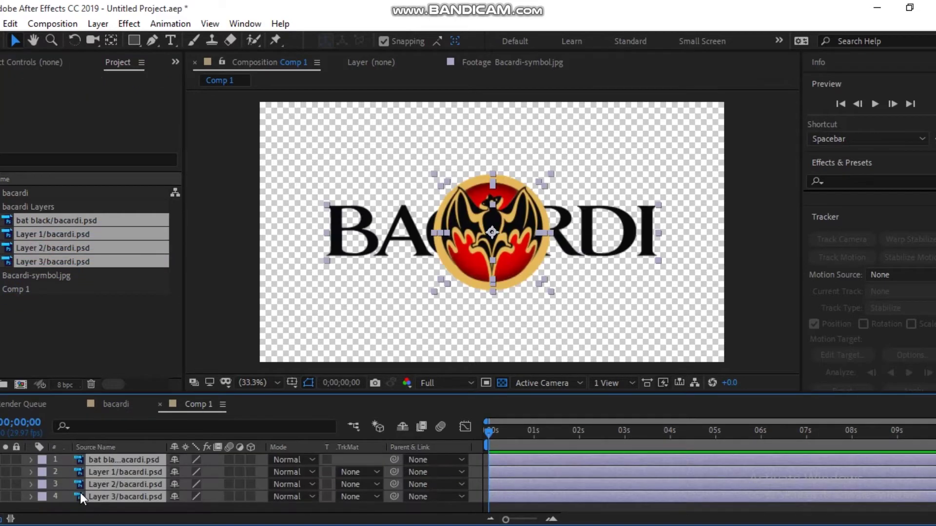
key(ctrl+z)
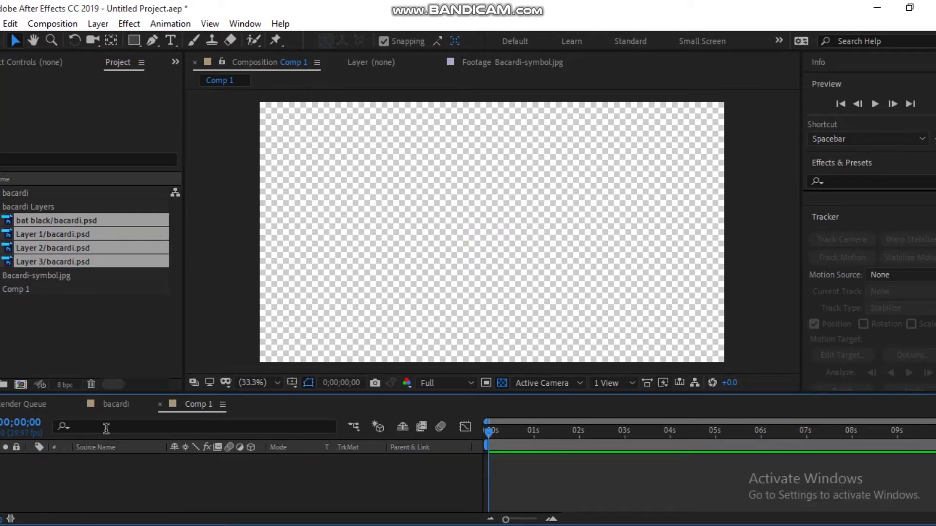
- Reopen the bacardi comp on a black background and rename Layer 3 to Text
double_click(11, 193)
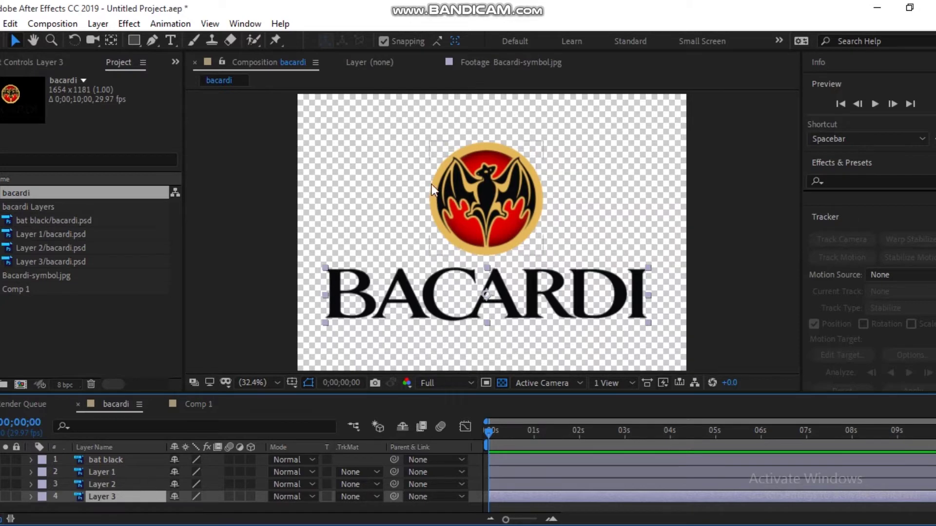
click(502, 383)
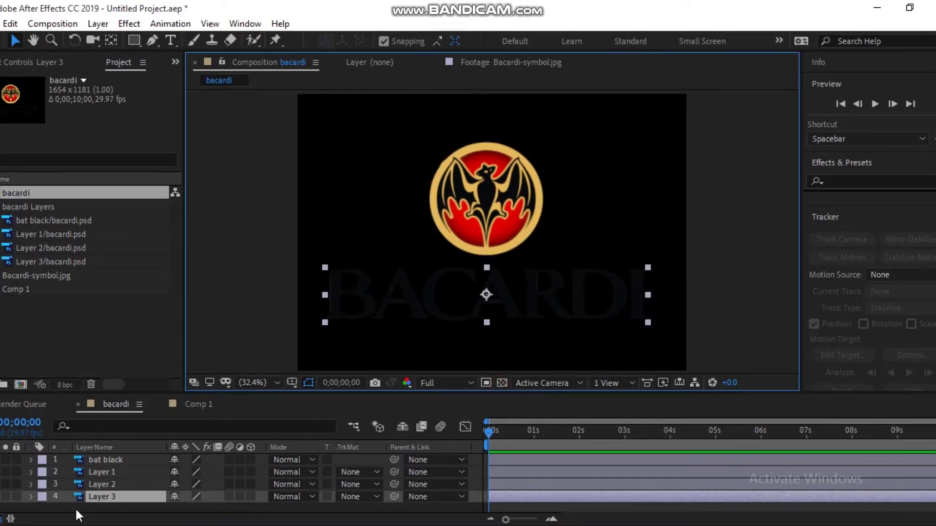
right_click(101, 496)
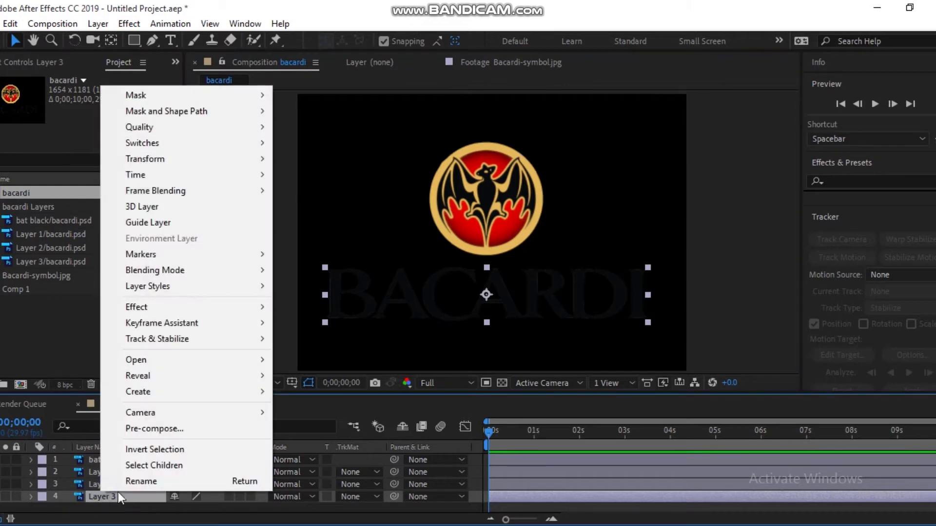
click(141, 481)
text(Text)
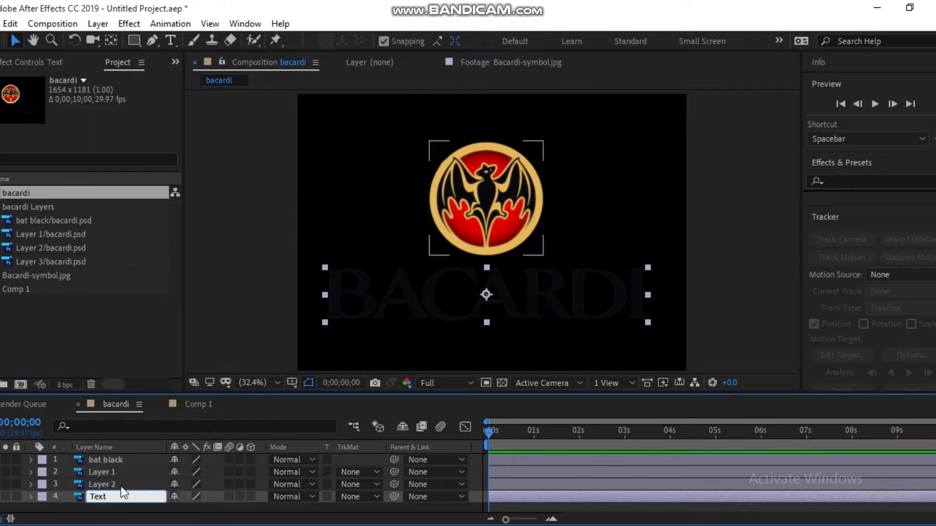
key(Return)
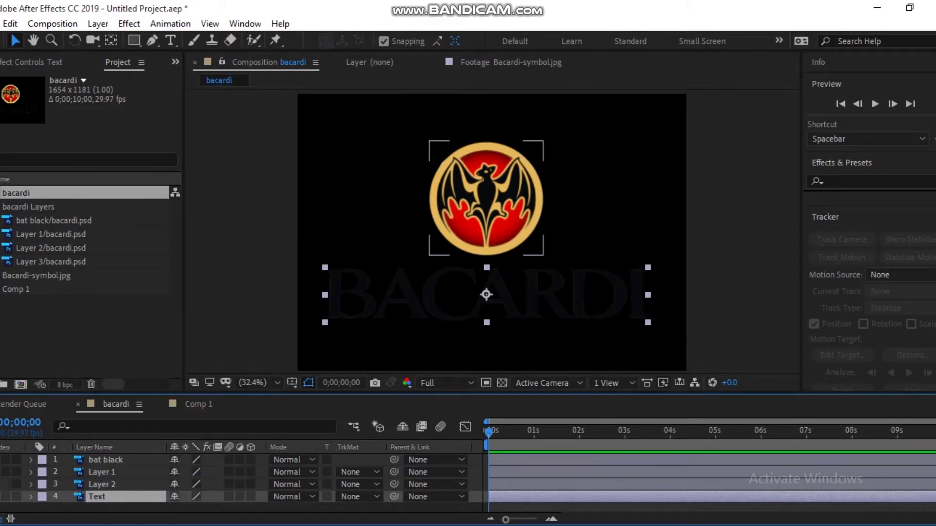
- Rename Layer 2 to 'yellow base'
click(6, 484)
click(6, 484)
double_click(108, 482)
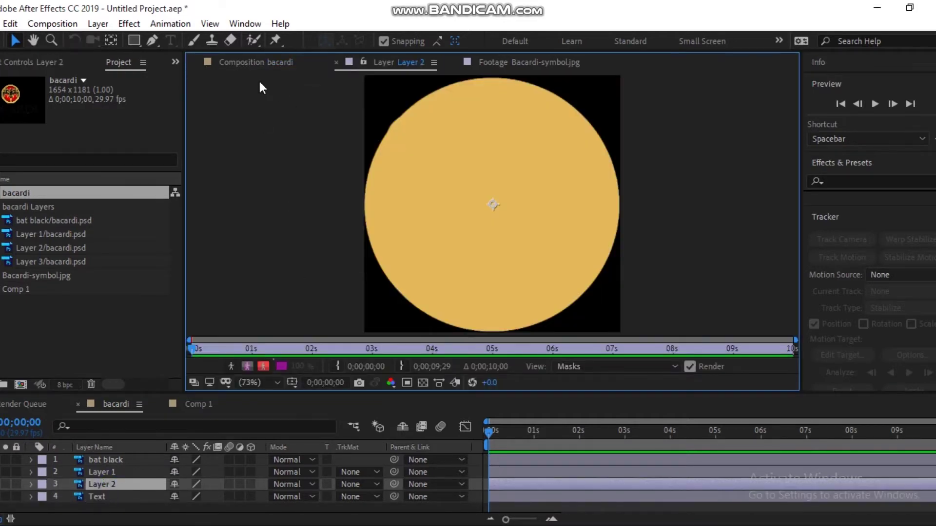
click(256, 65)
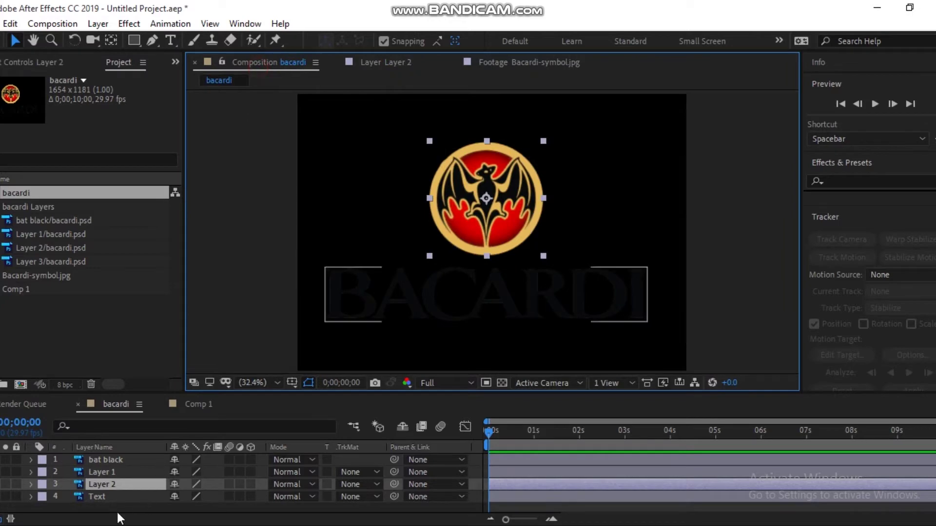
right_click(117, 482)
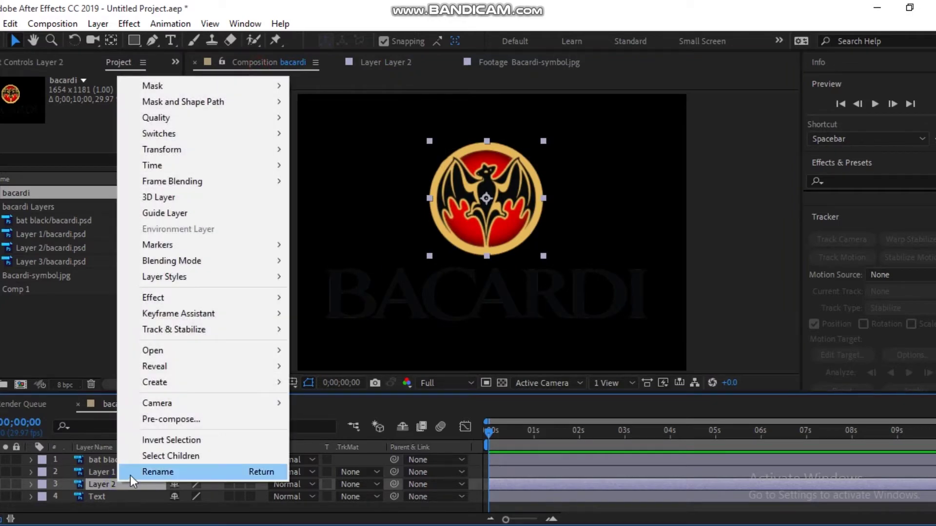
click(130, 475)
text(yellow base)
key(Return)
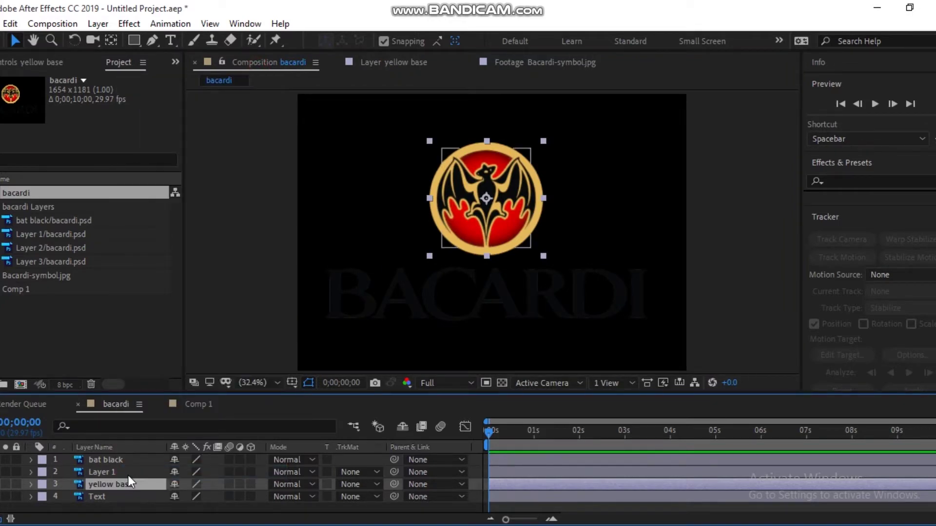
- Rename Layer 1 to 'red'
right_click(121, 471)
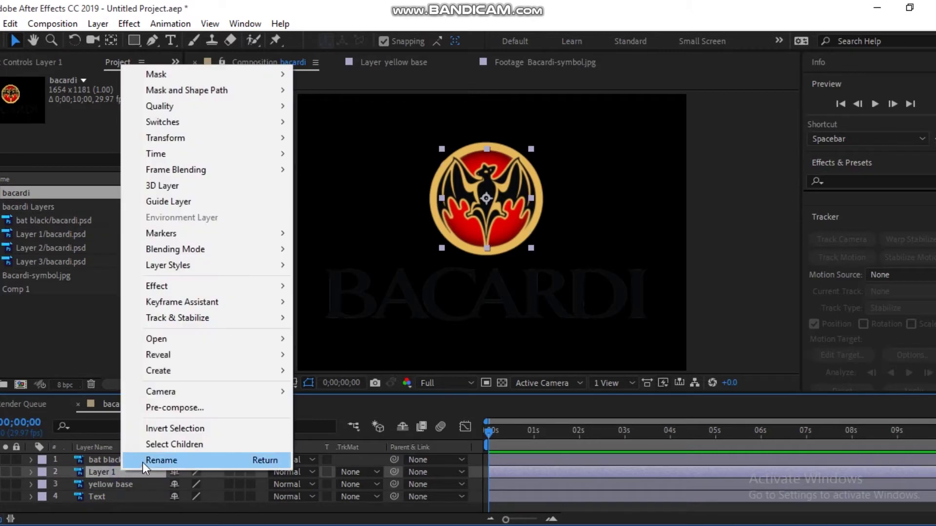
click(143, 463)
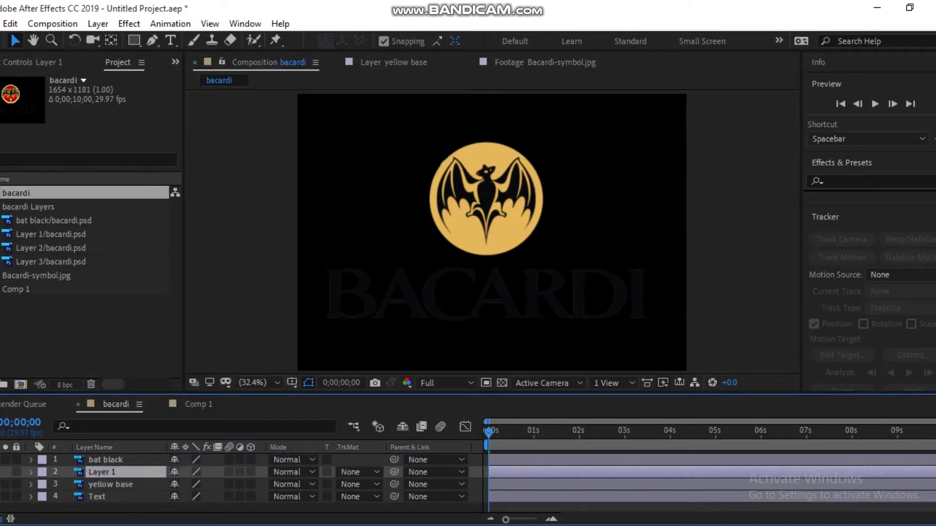
double_click(99, 473)
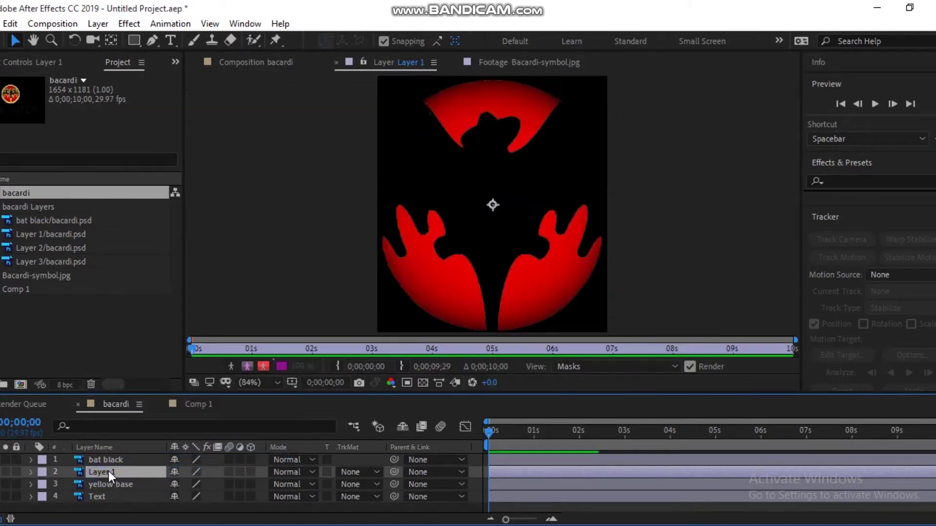
right_click(112, 473)
click(136, 462)
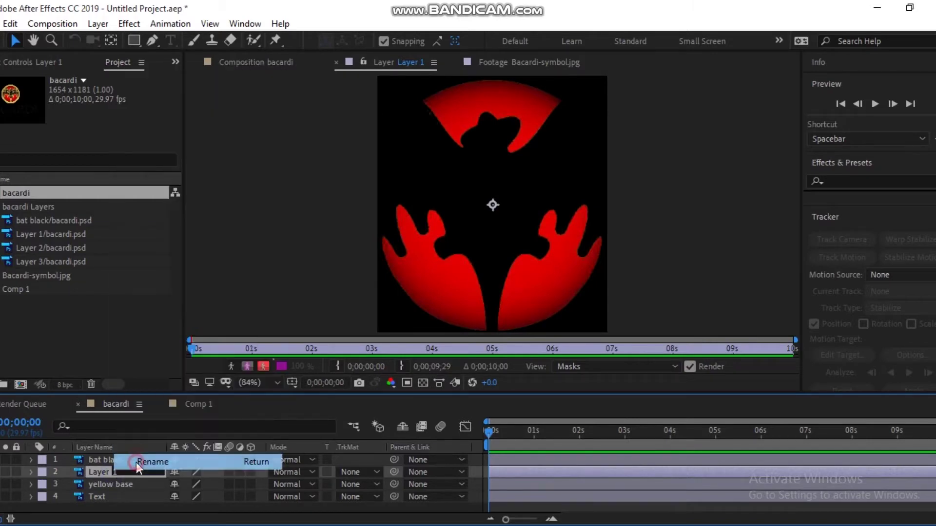
text(red)
key(Return)
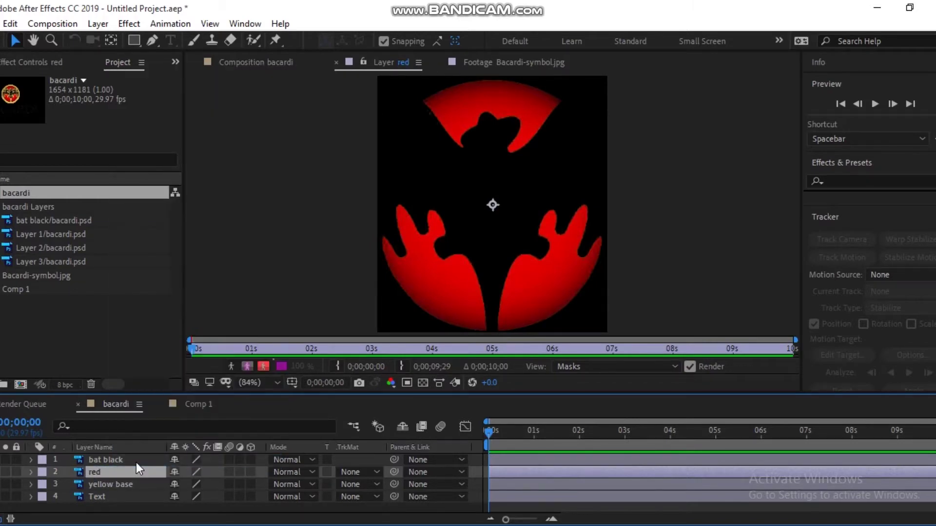
- Rename the bat black layer to 'blak' and select the Text layer
click(109, 459)
click(258, 65)
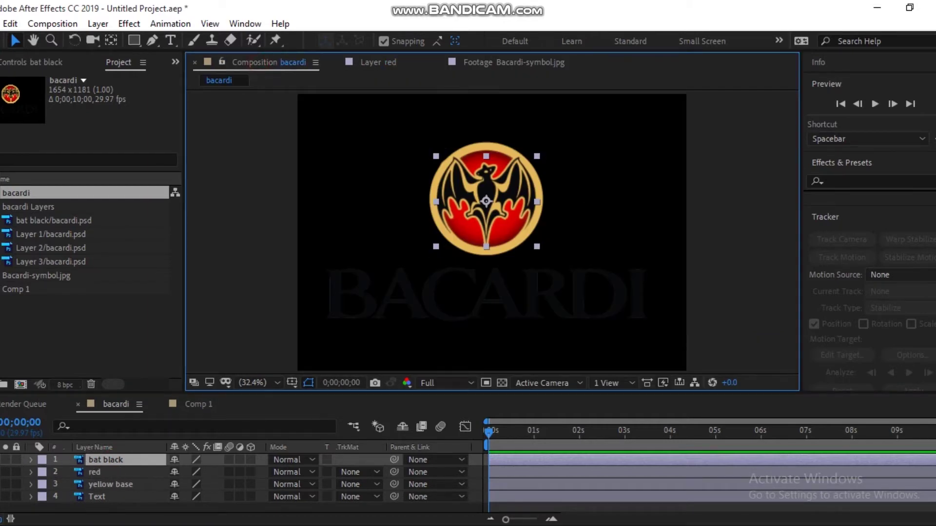
right_click(121, 460)
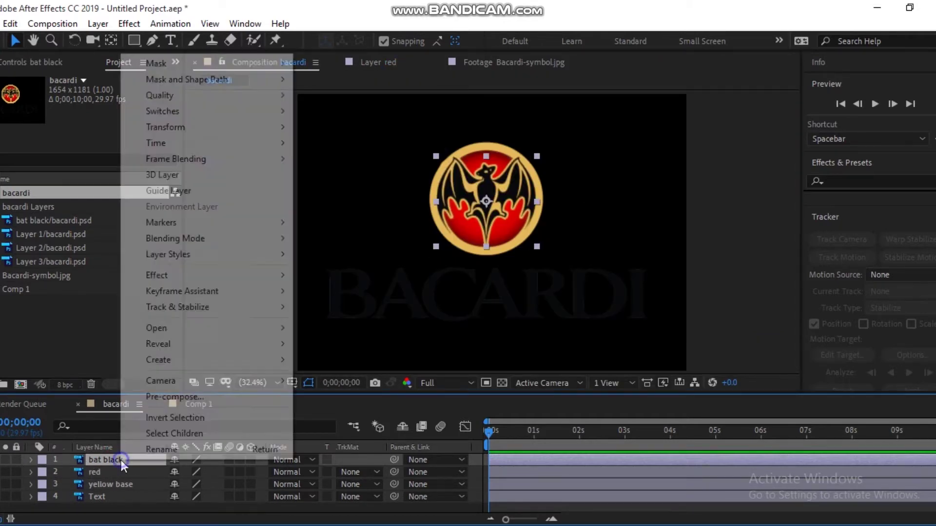
click(134, 455)
text(blak)
key(Return)
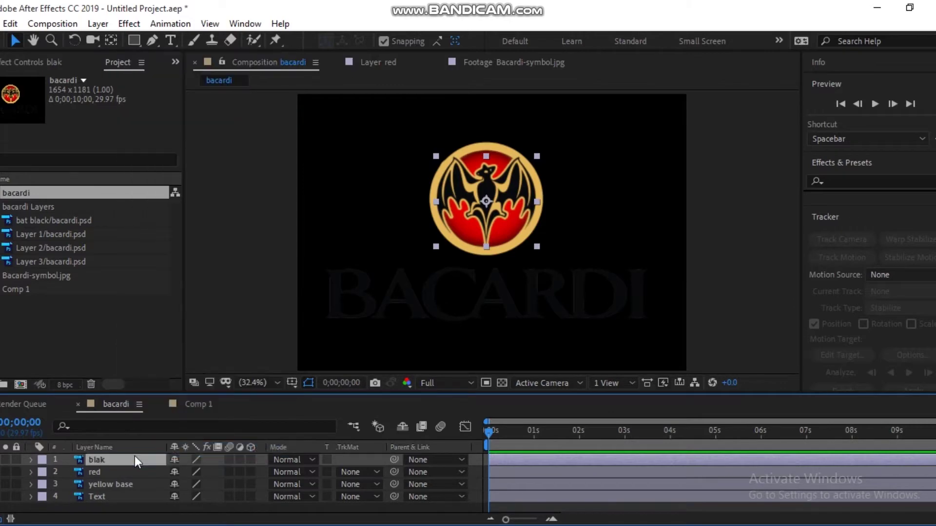
click(104, 496)
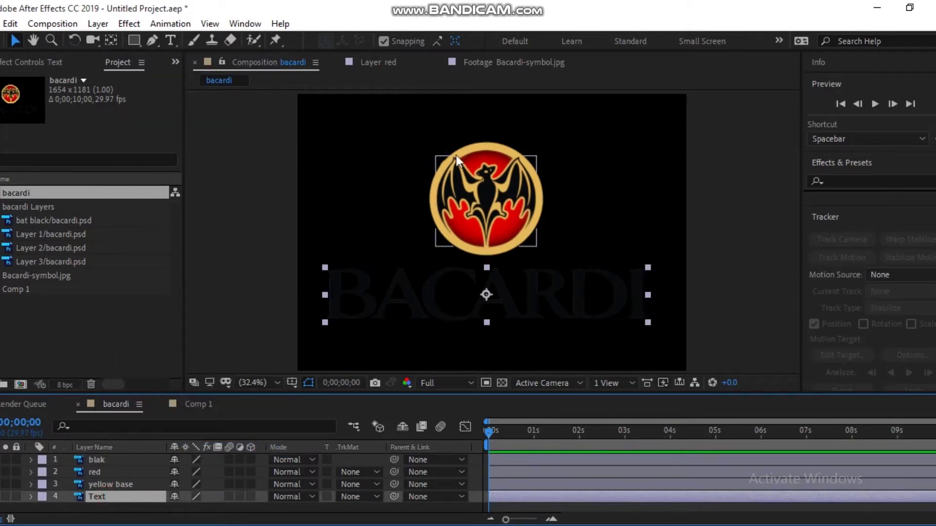
- Auto-trace the Text layer with the default Alpha channel settings
click(94, 28)
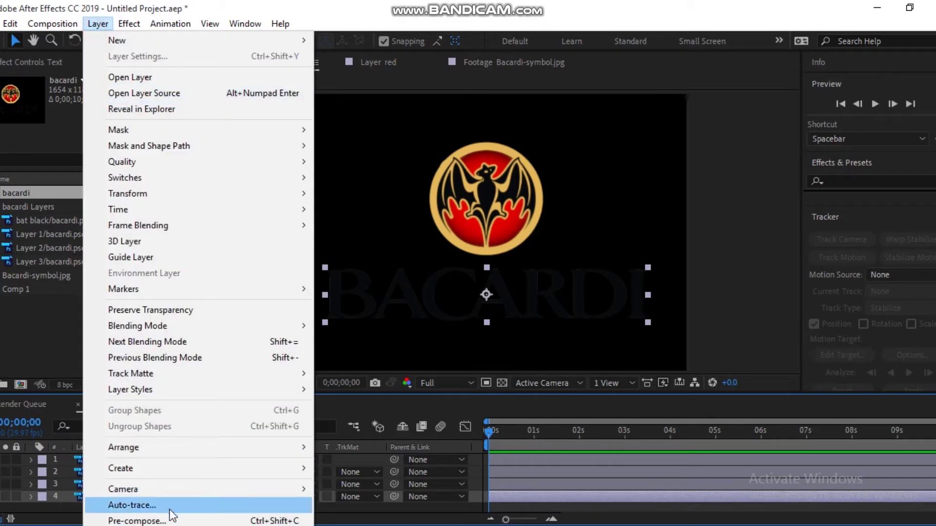
click(69, 499)
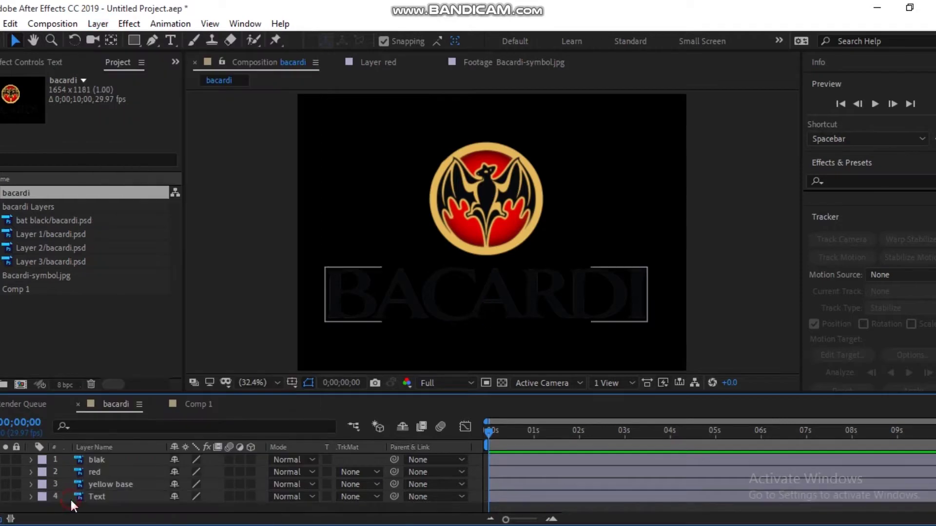
click(99, 496)
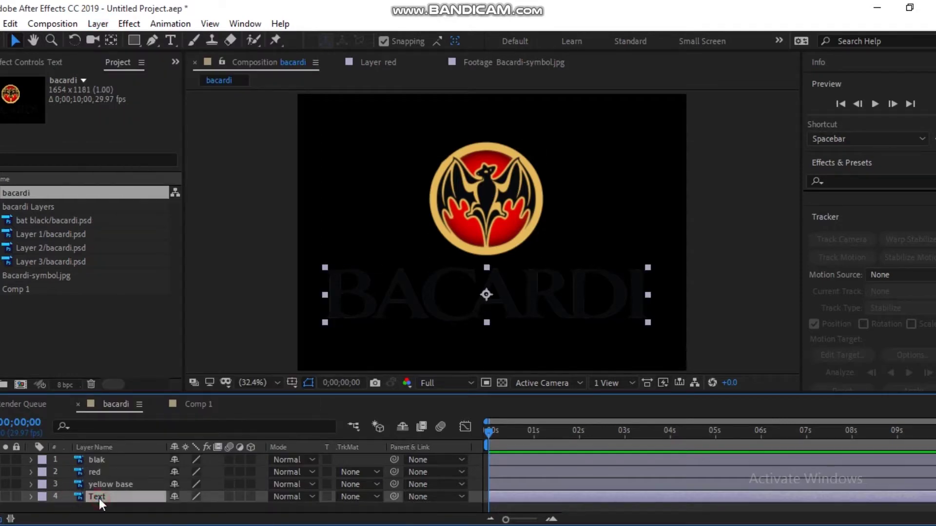
click(97, 26)
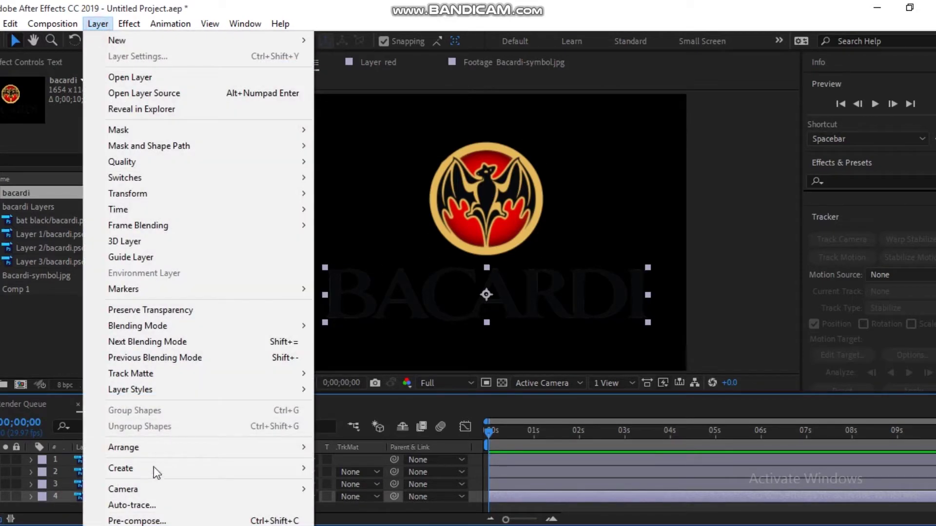
click(141, 505)
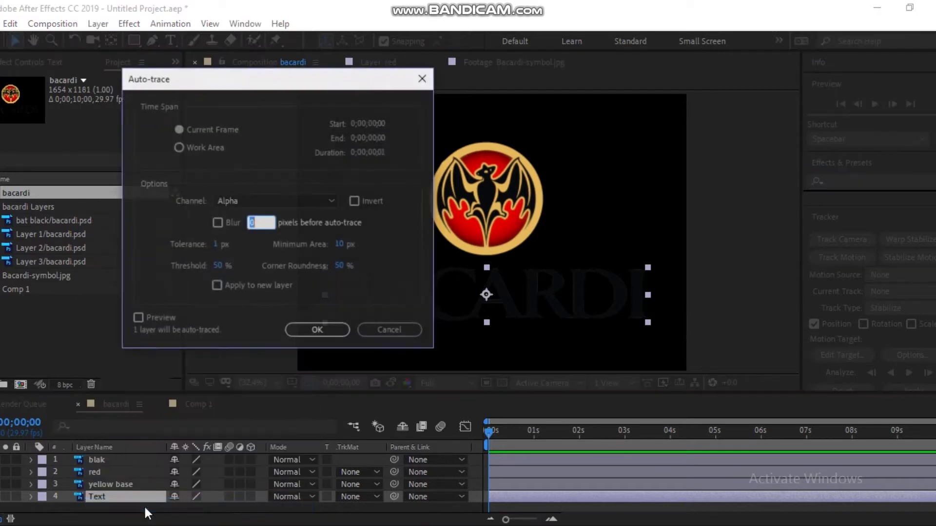
click(312, 325)
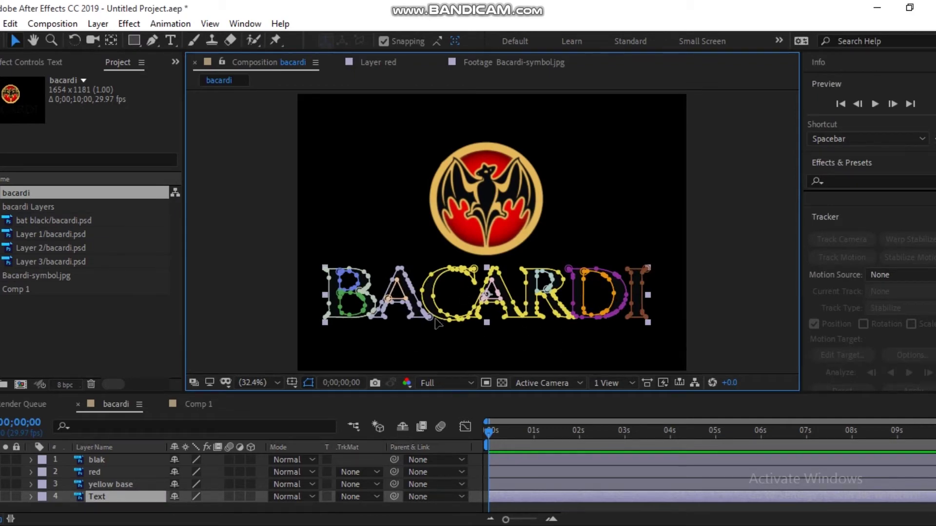
click(460, 308)
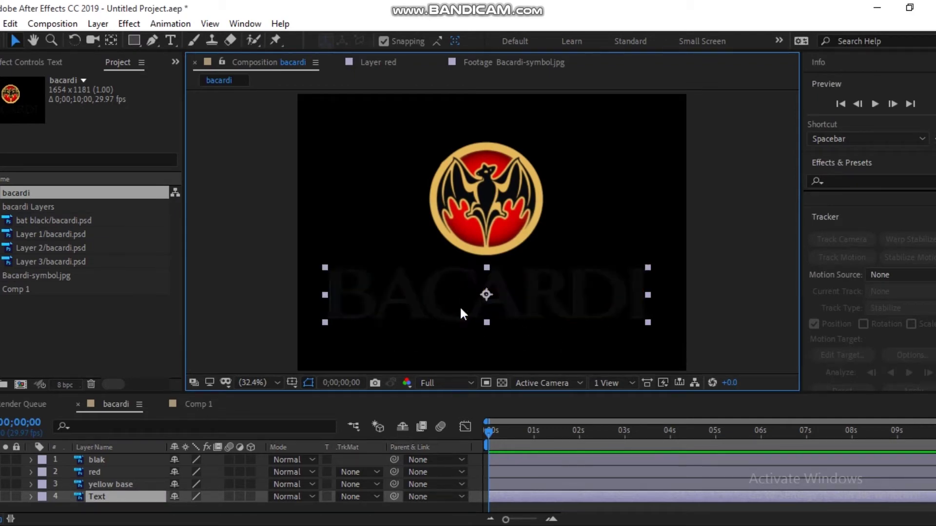
- Re-run Auto-trace on the Text layer, then select the yellow base layer
click(112, 495)
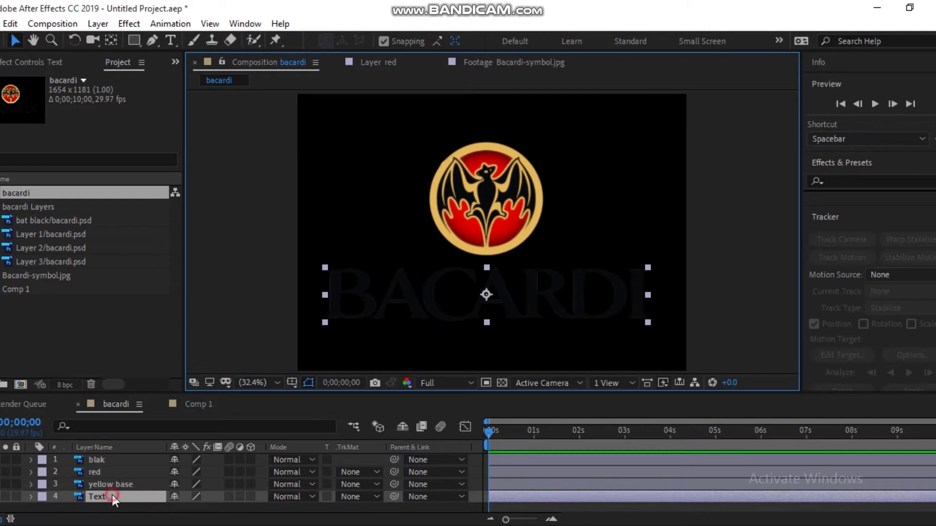
click(96, 24)
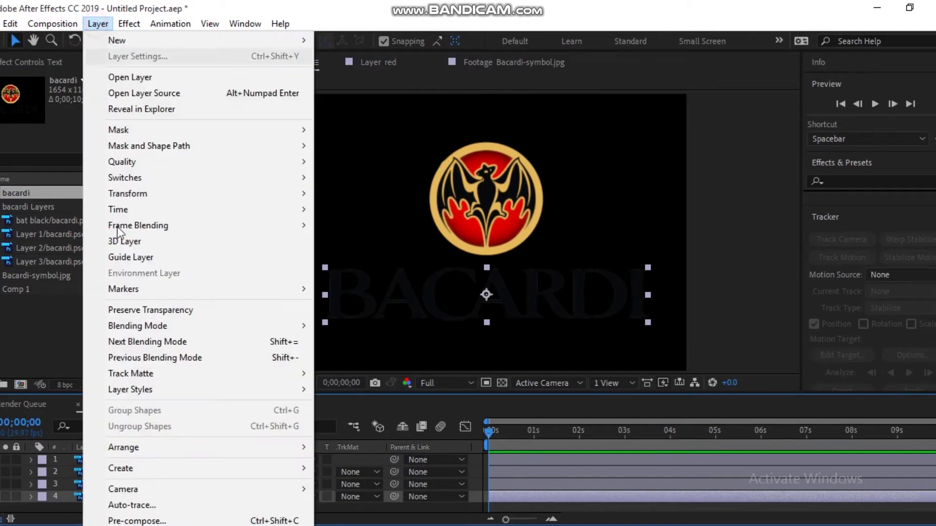
click(158, 509)
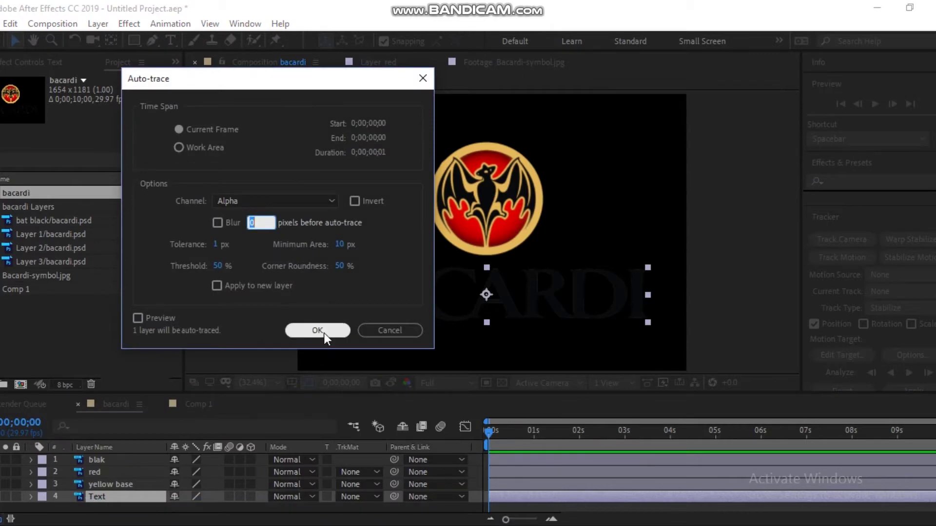
click(324, 332)
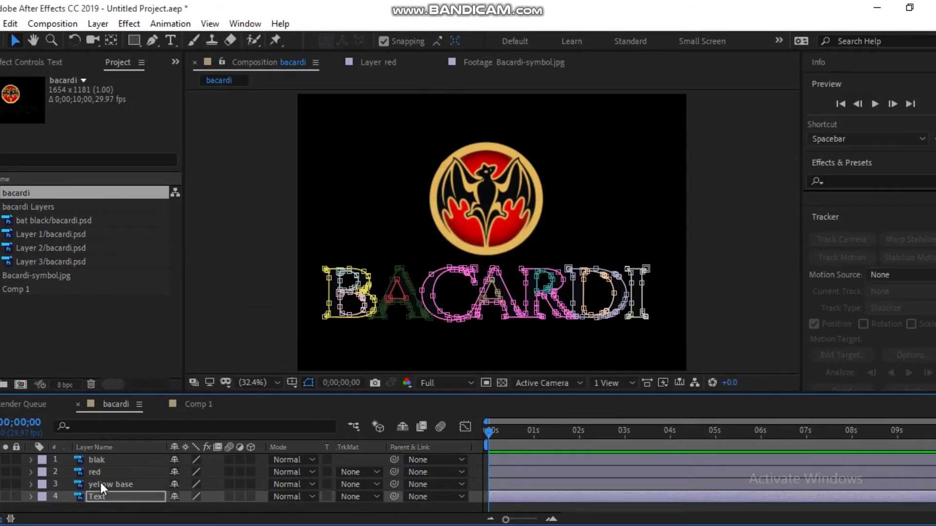
click(109, 485)
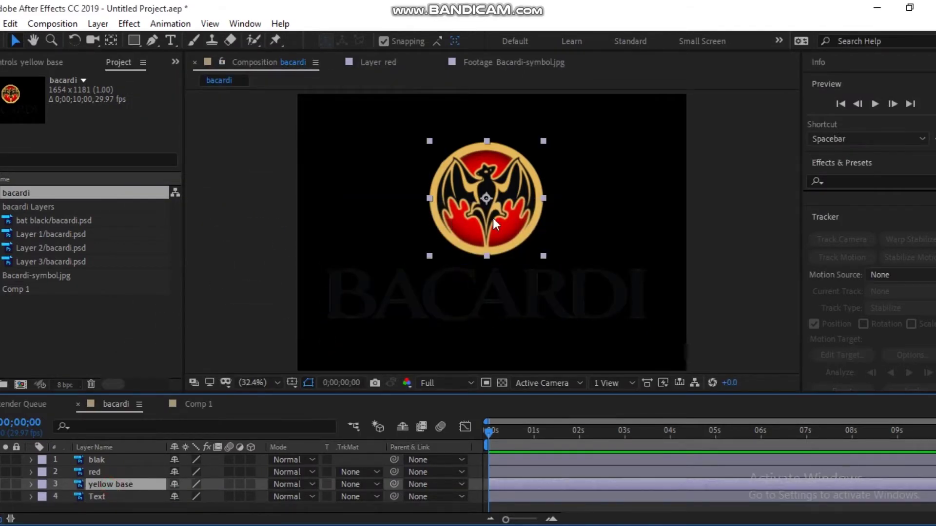
- Auto-trace the yellow base and red layers into mask outlines
click(93, 25)
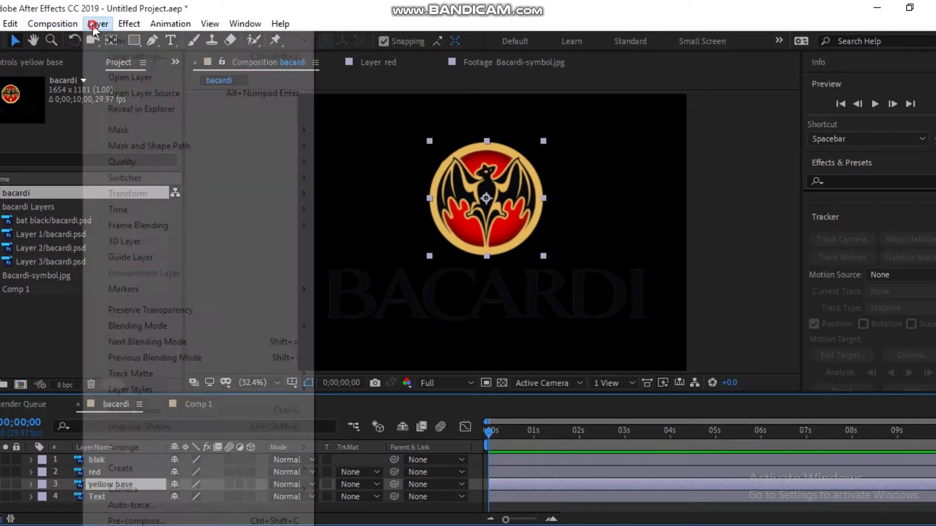
click(126, 507)
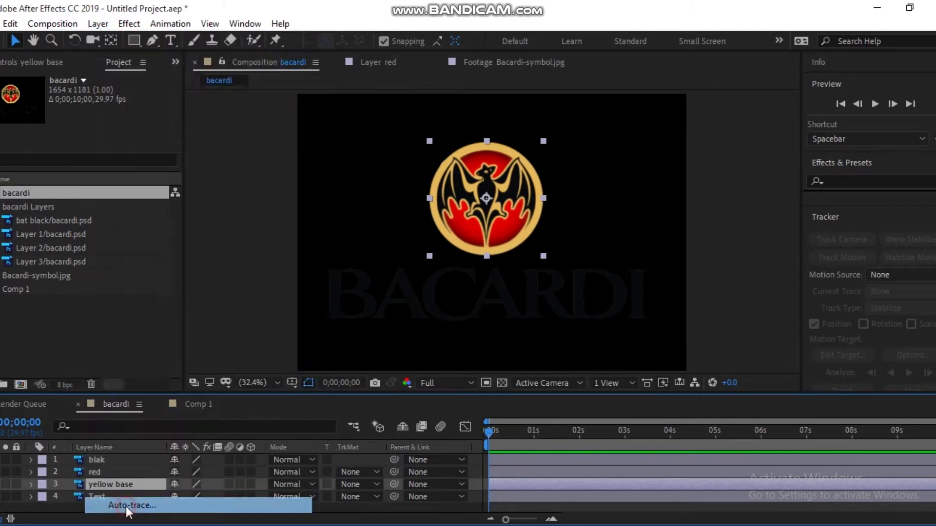
click(311, 330)
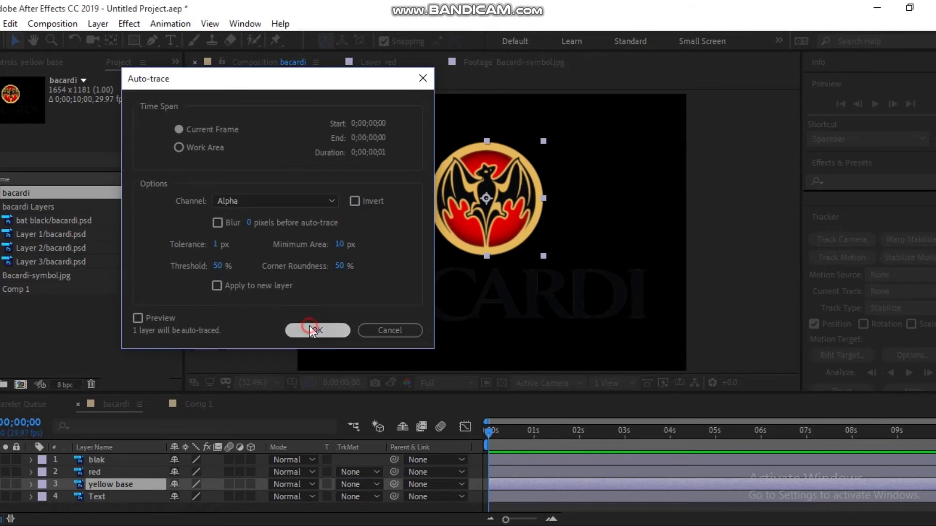
click(105, 473)
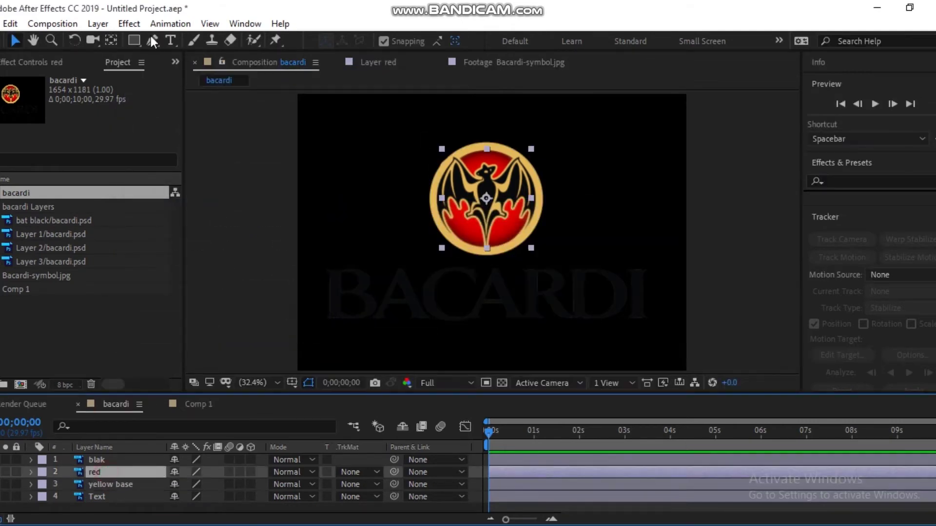
click(98, 23)
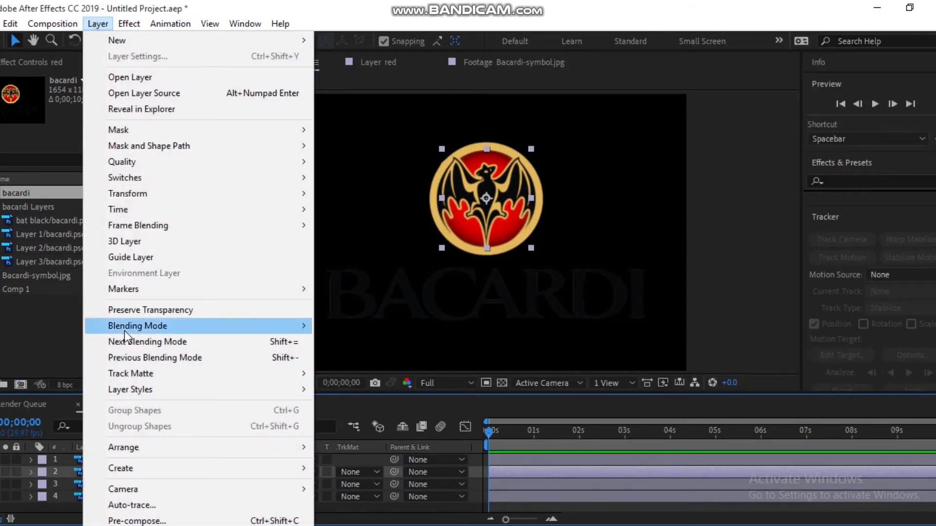
click(134, 507)
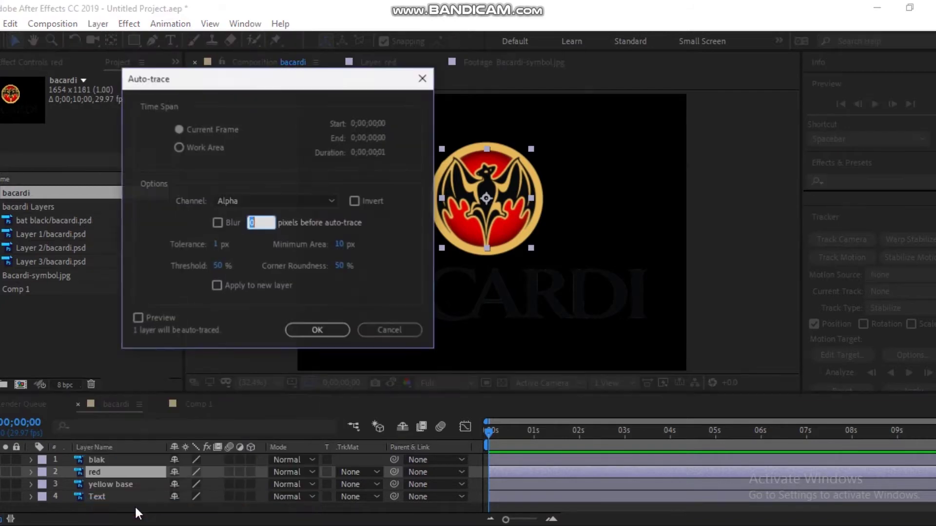
key(Return)
- Auto-trace the blak layer and correct its name to 'black'
click(109, 461)
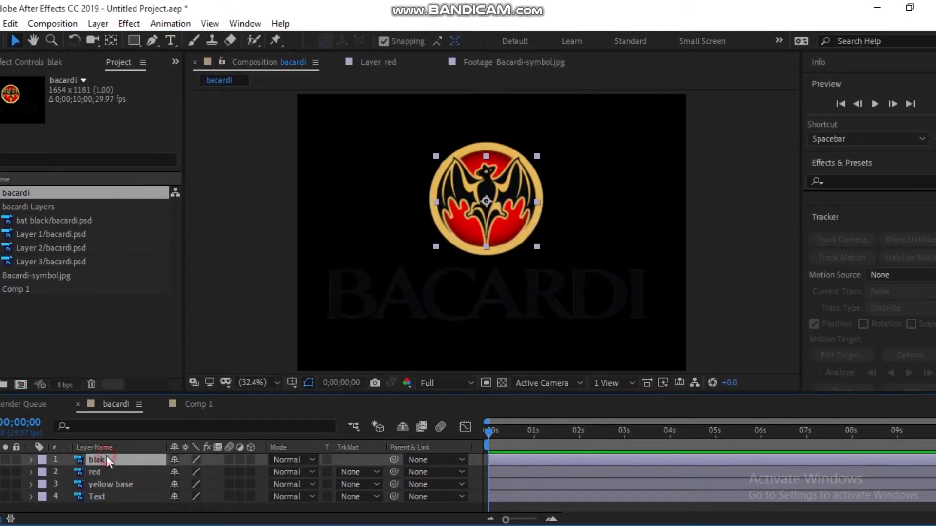
click(98, 24)
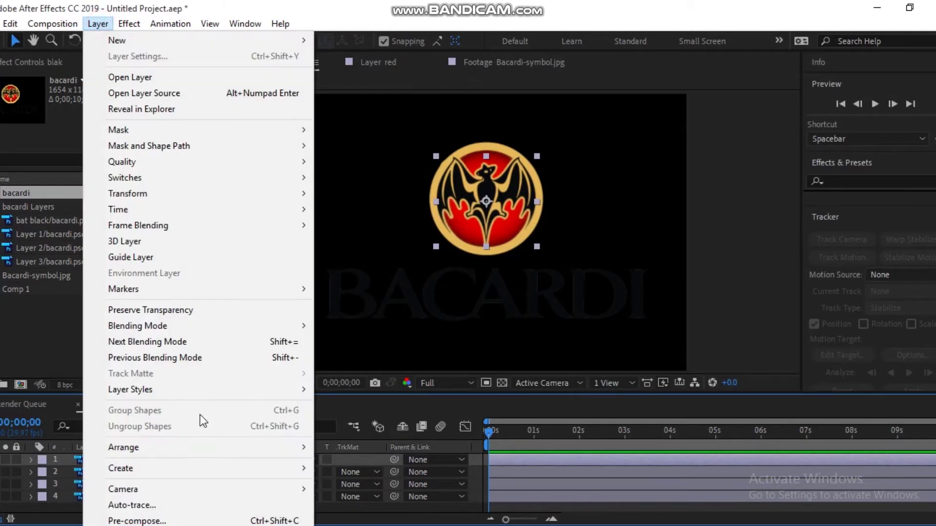
click(186, 503)
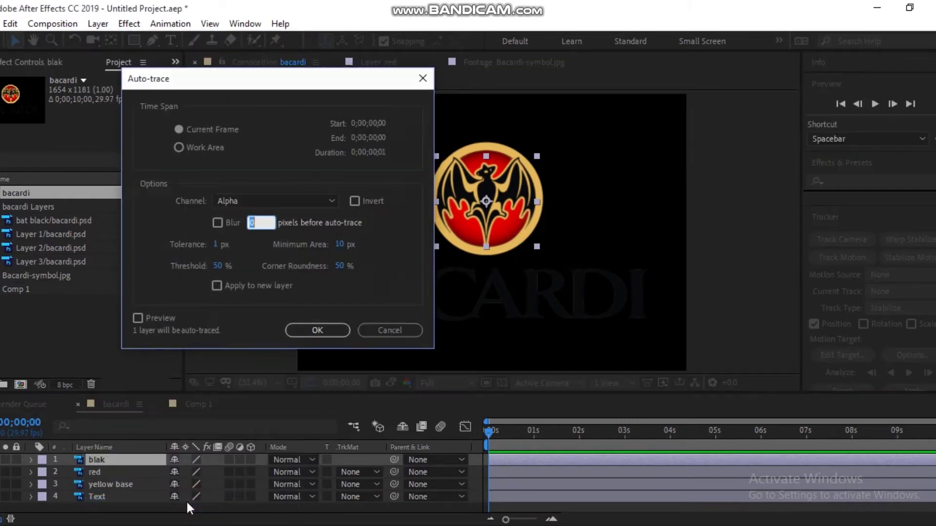
key(Return)
right_click(104, 460)
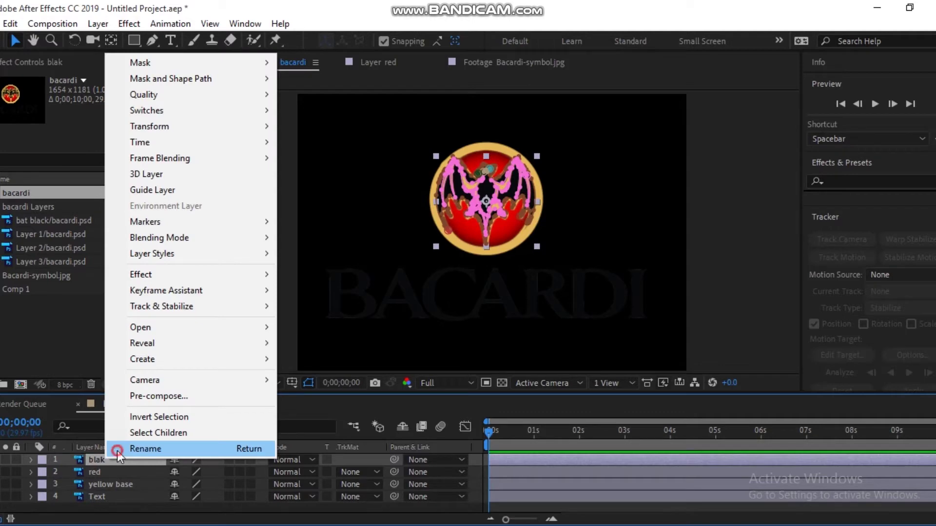
click(117, 450)
click(117, 460)
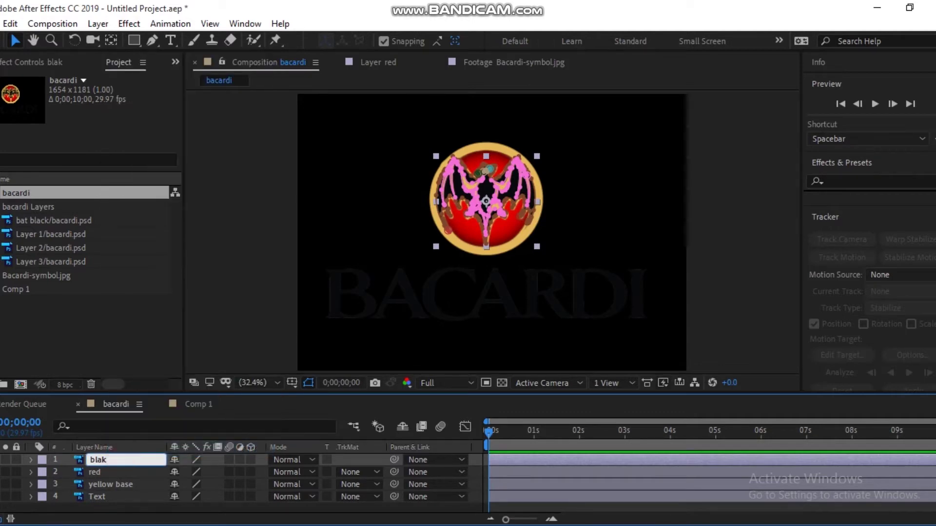
text(c)
key(Return)
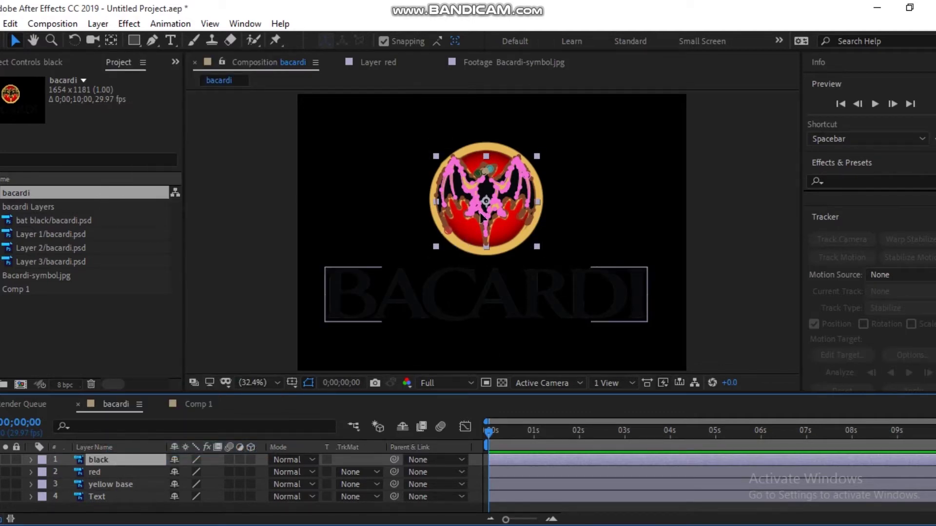
- Add a new solid layer named 'element 3d'
right_click(105, 507)
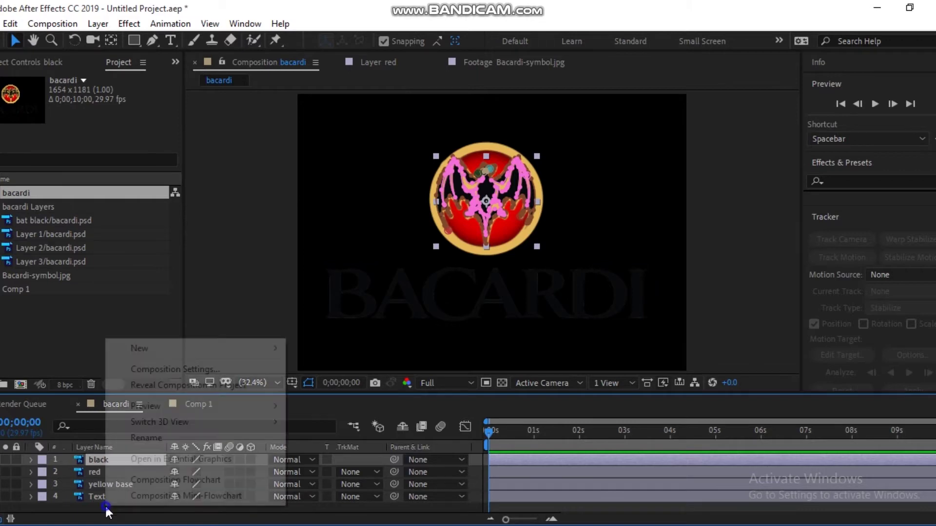
mouse_move(190, 348)
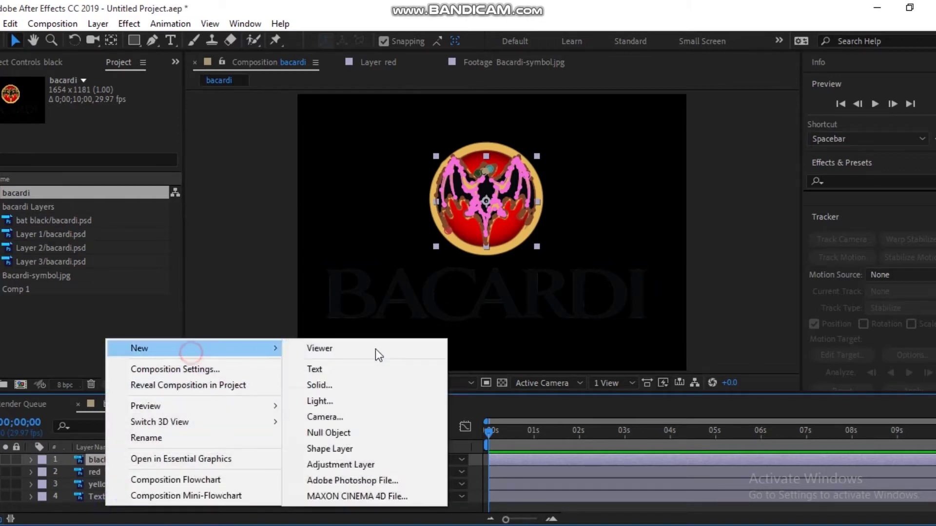
click(347, 384)
text(element )
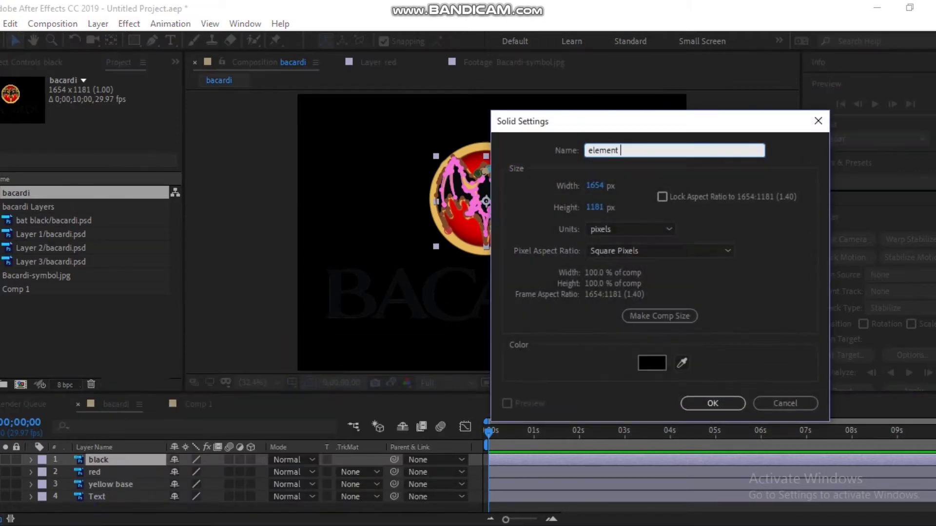
text(3d)
key(Return)
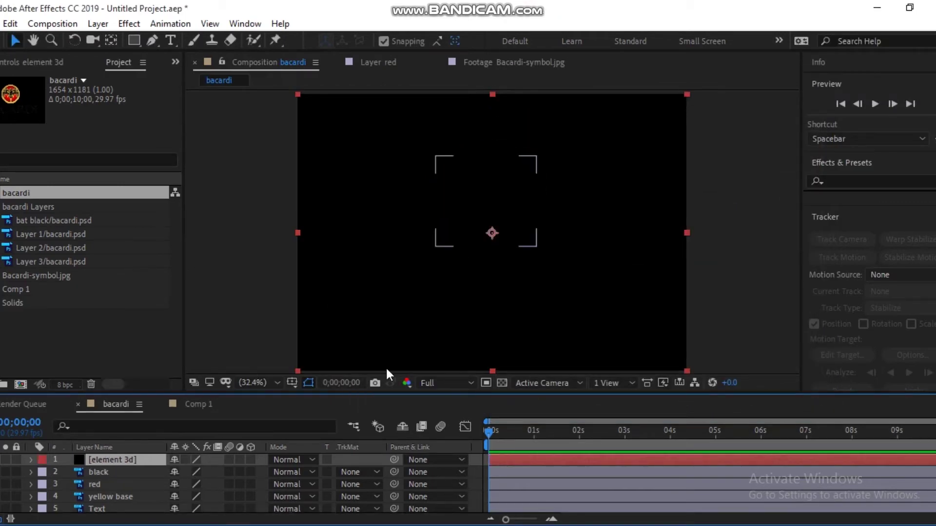
- Apply the Video Copilot Element effect to the element 3d layer
click(879, 182)
text(el)
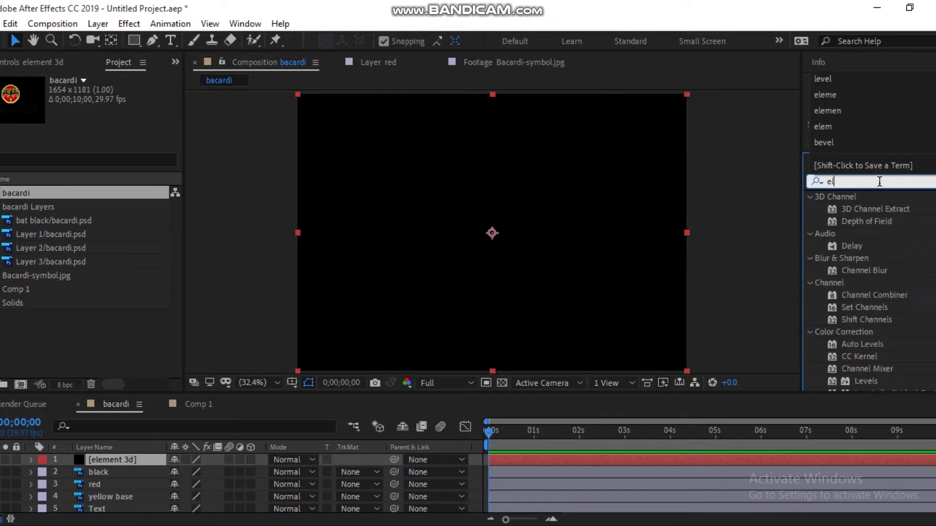
text(emen)
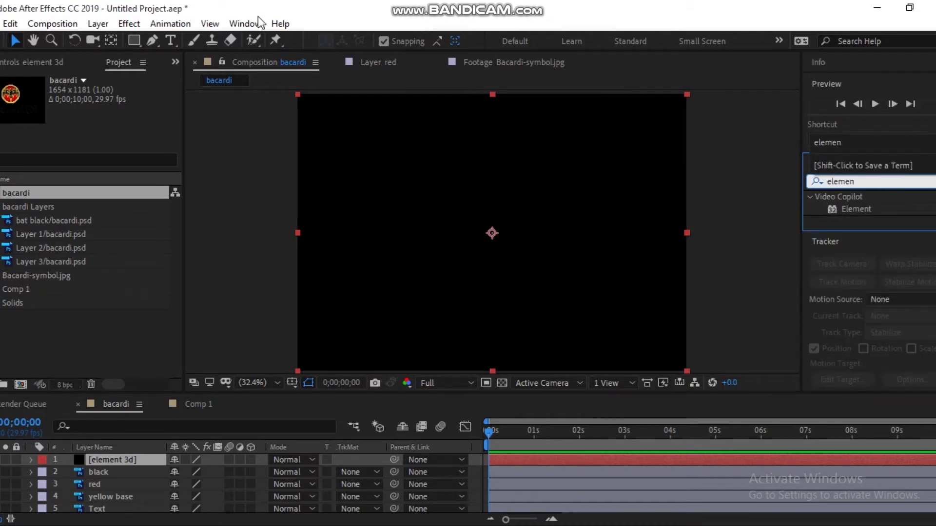
click(130, 24)
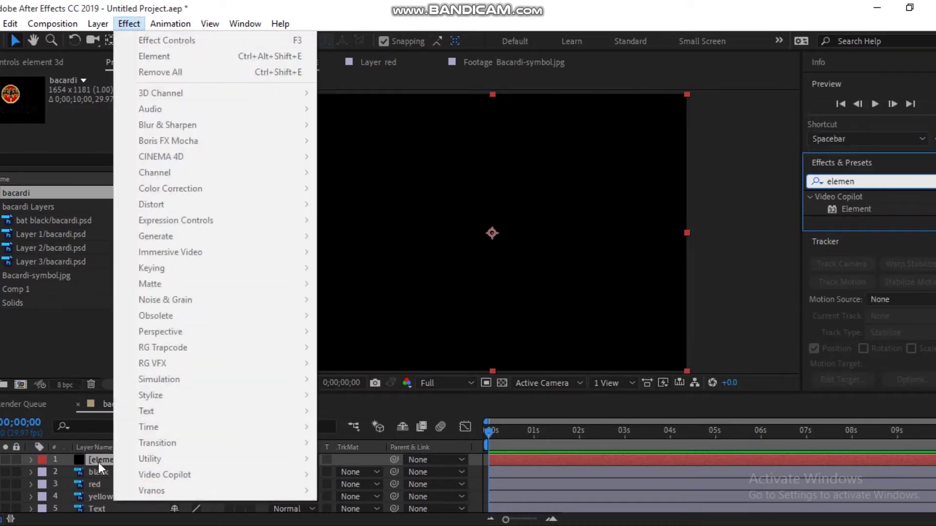
click(98, 463)
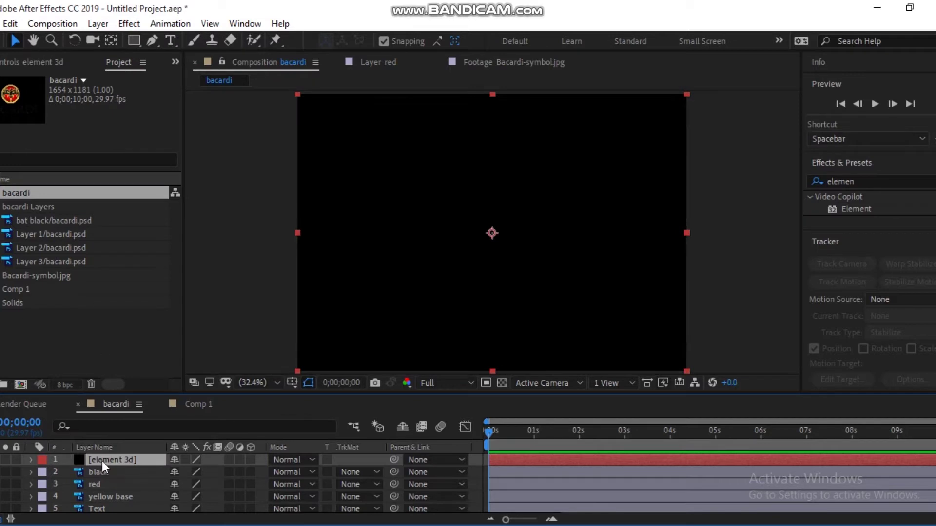
click(121, 25)
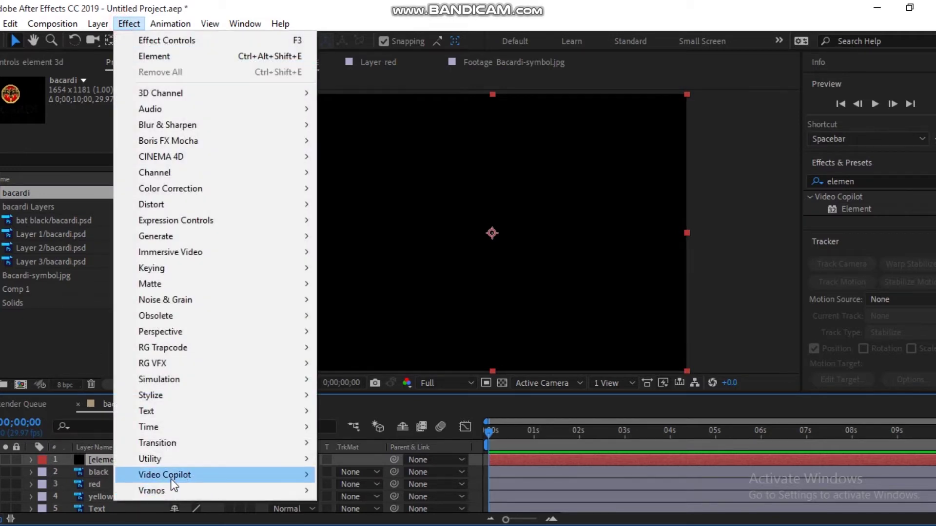
mouse_move(171, 478)
click(340, 477)
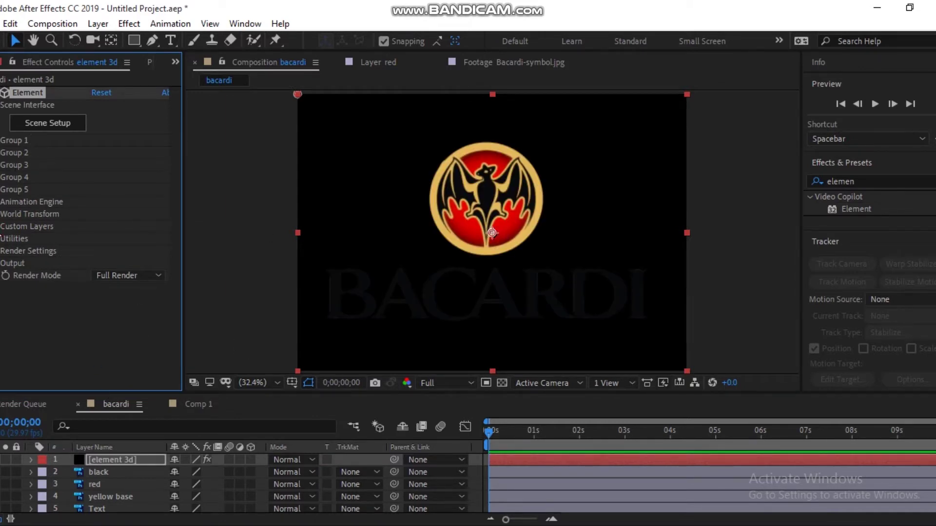
- Set Element's Path Layers 1–4 to Text, yellow base, red and black
click(2, 227)
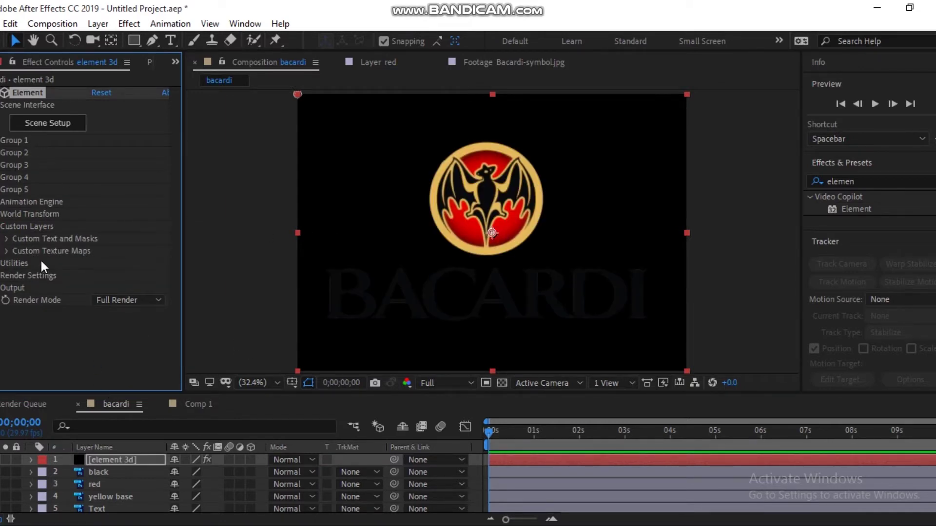
click(7, 238)
scroll(41, 243, down, 2)
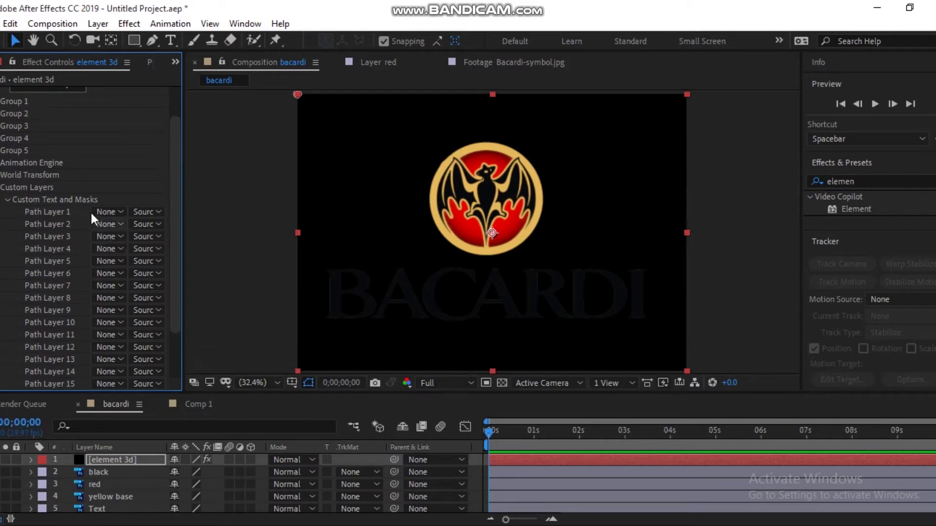
click(106, 210)
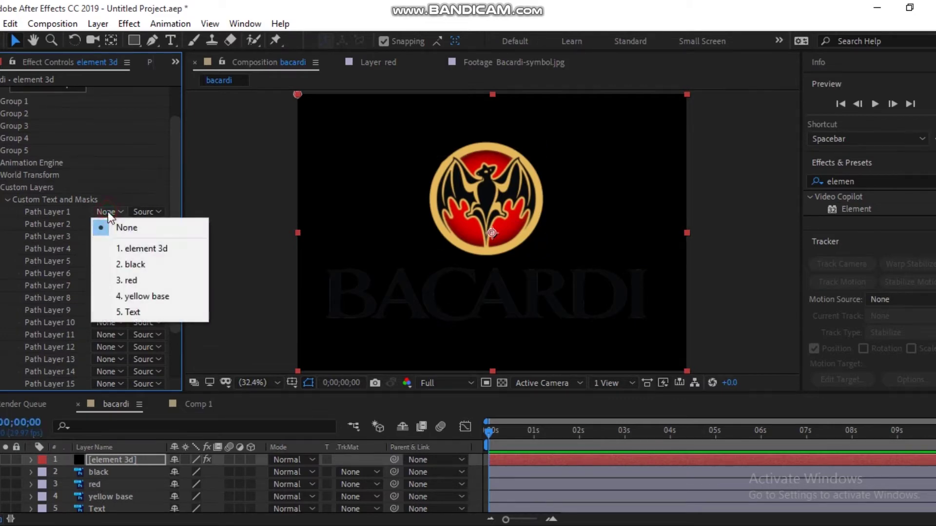
click(124, 314)
click(107, 224)
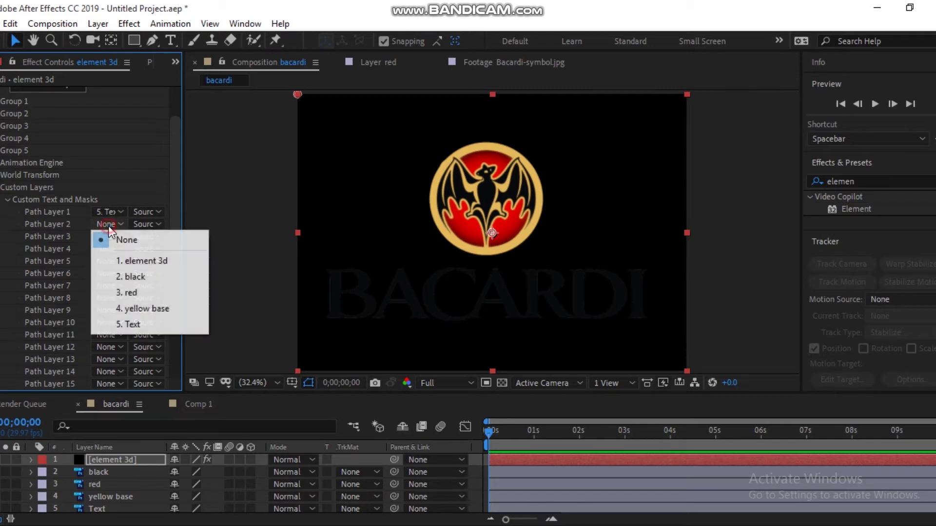
click(120, 308)
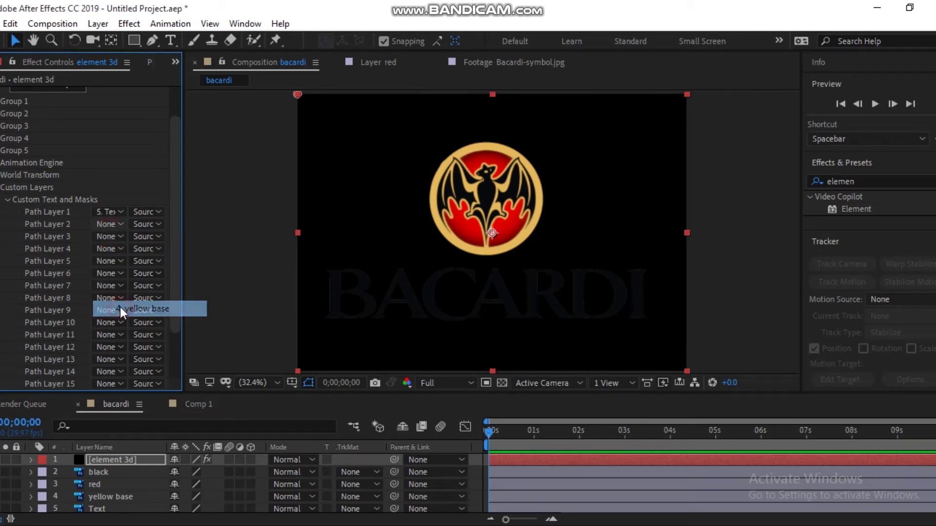
click(98, 234)
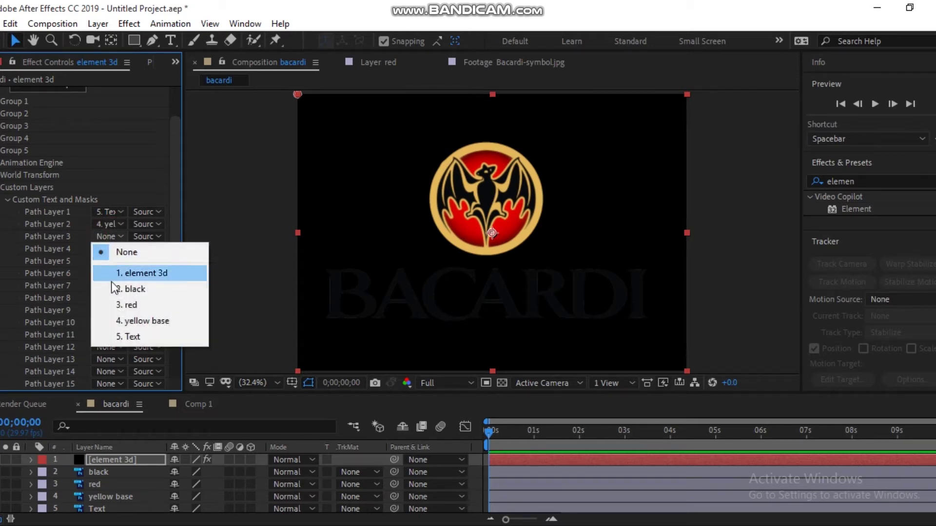
click(115, 302)
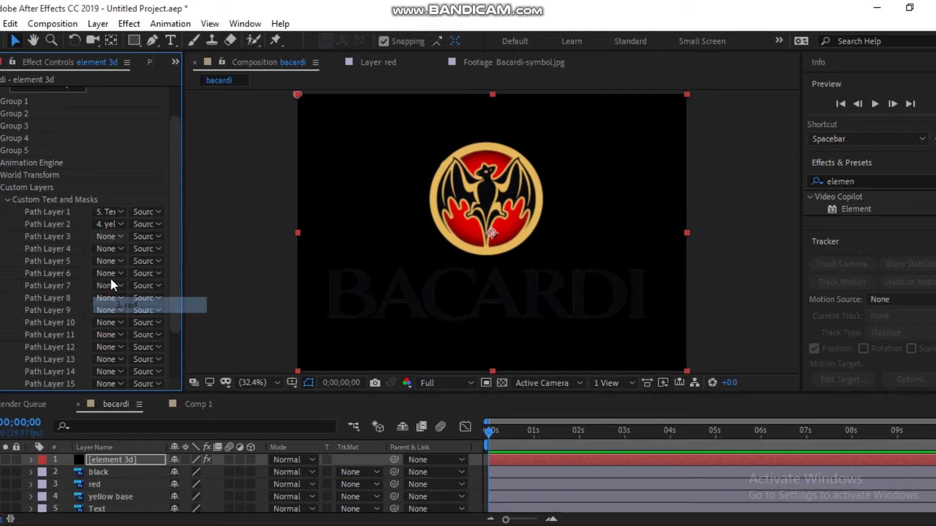
click(107, 250)
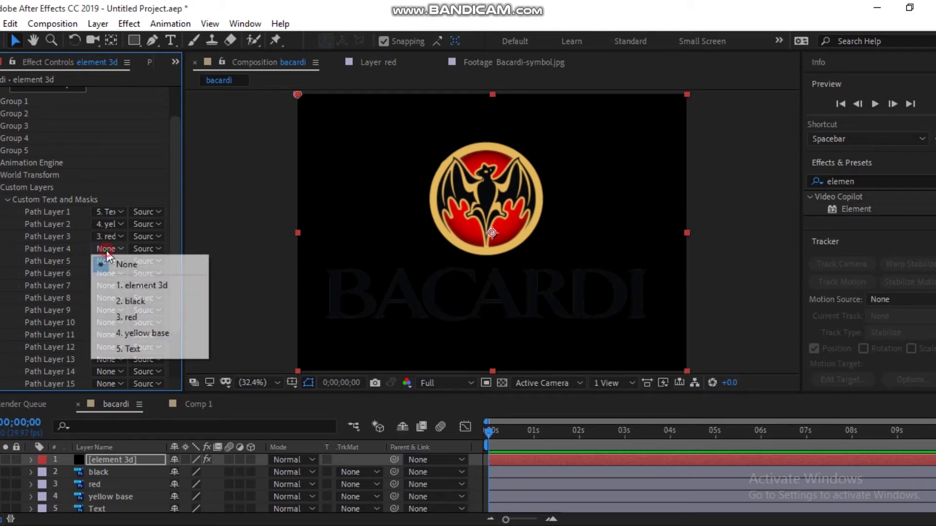
click(120, 300)
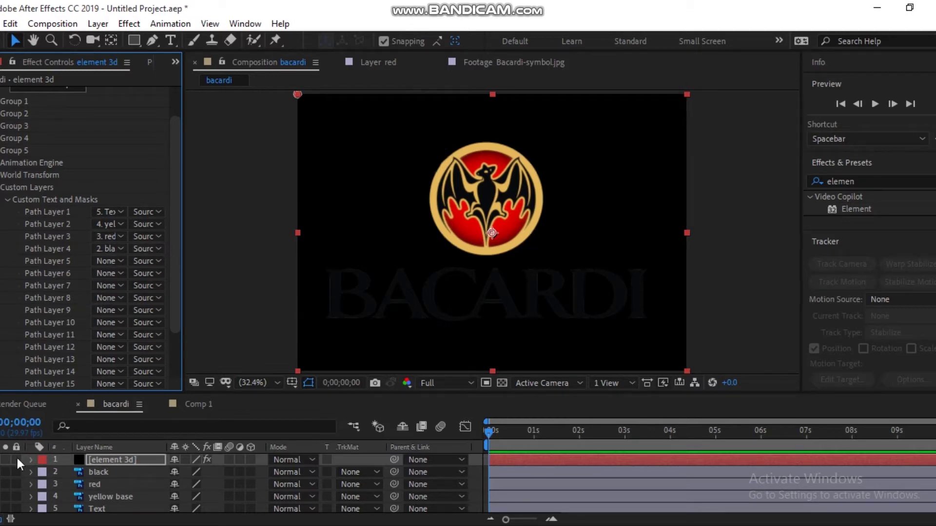
- Open Element's Scene Setup window
scroll(95, 504, down, 1)
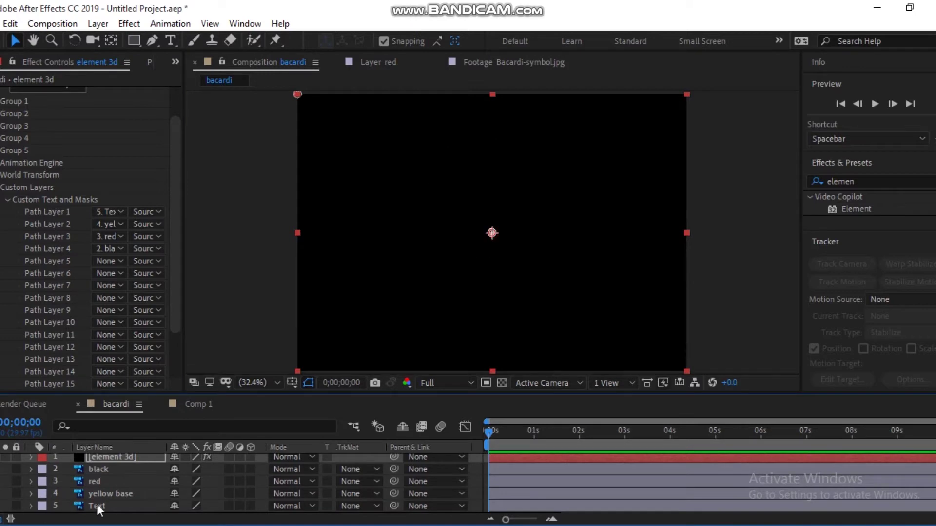
scroll(71, 117, up, 2)
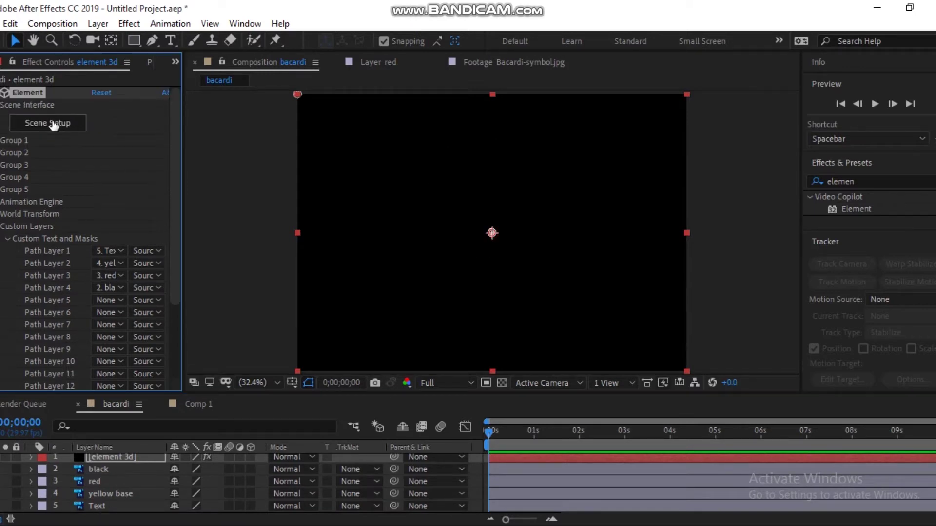
click(54, 125)
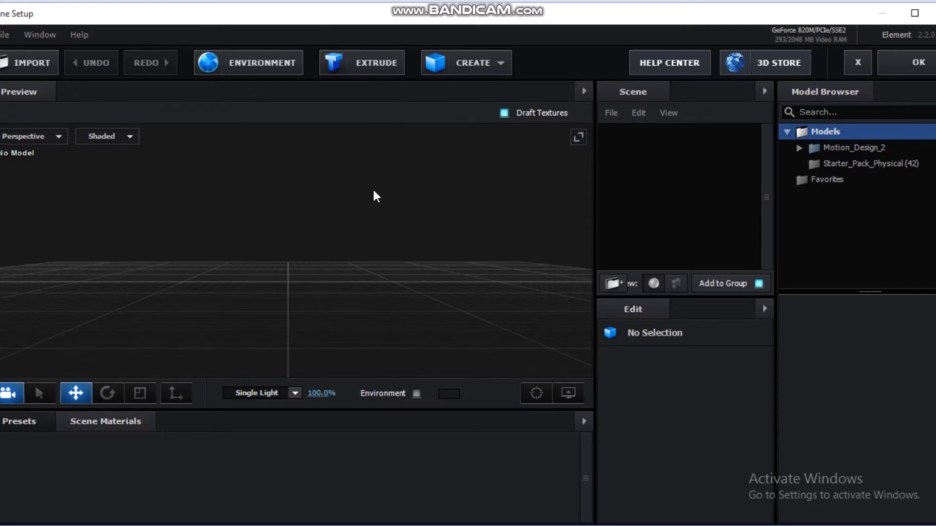
- Extrude the BACARDI text path into 3D and orbit the preview to inspect it
click(368, 66)
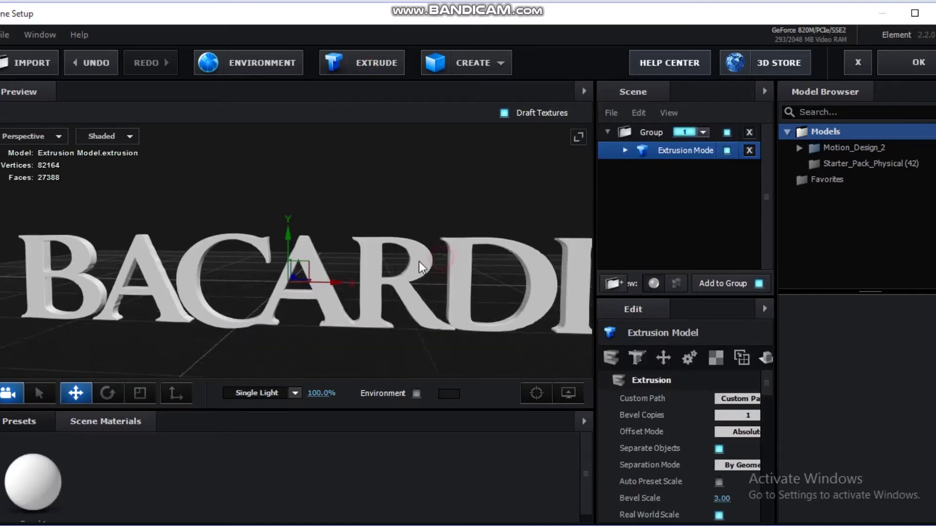
mouse_move(419, 261)
mouse_down()
mouse_move(370, 262)
mouse_move(407, 256)
mouse_move(433, 233)
mouse_move(402, 262)
mouse_move(418, 273)
mouse_up()
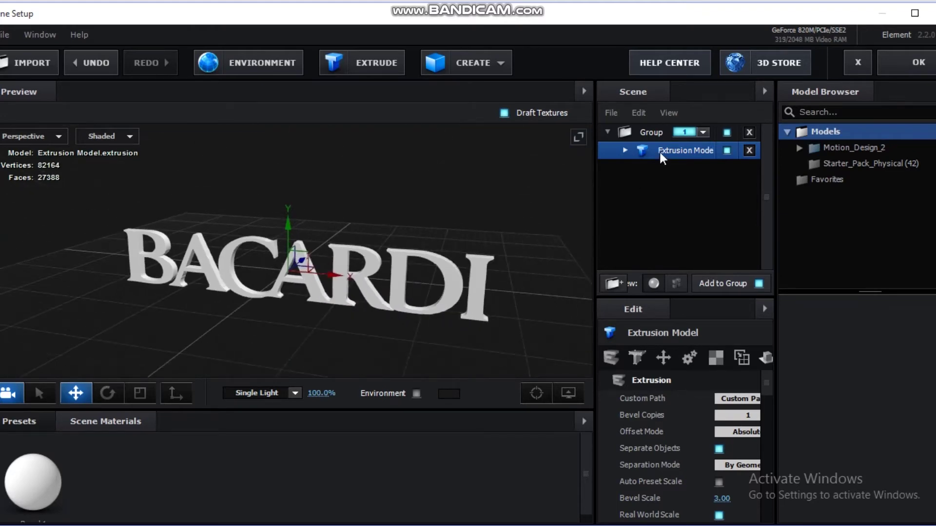
- Duplicate the extrusion, switch it to Custom Path 2, and raise the disc above the text
key(ctrl+d)
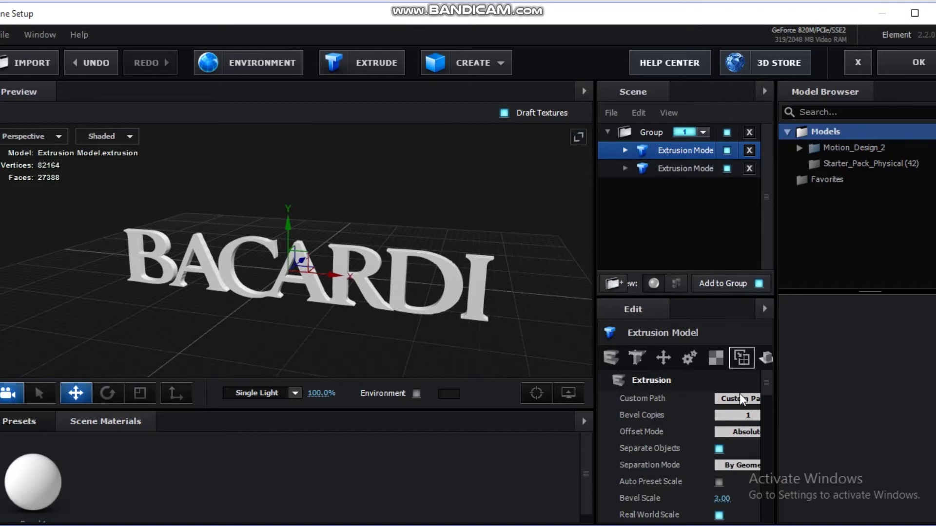
drag(776, 394, 812, 393)
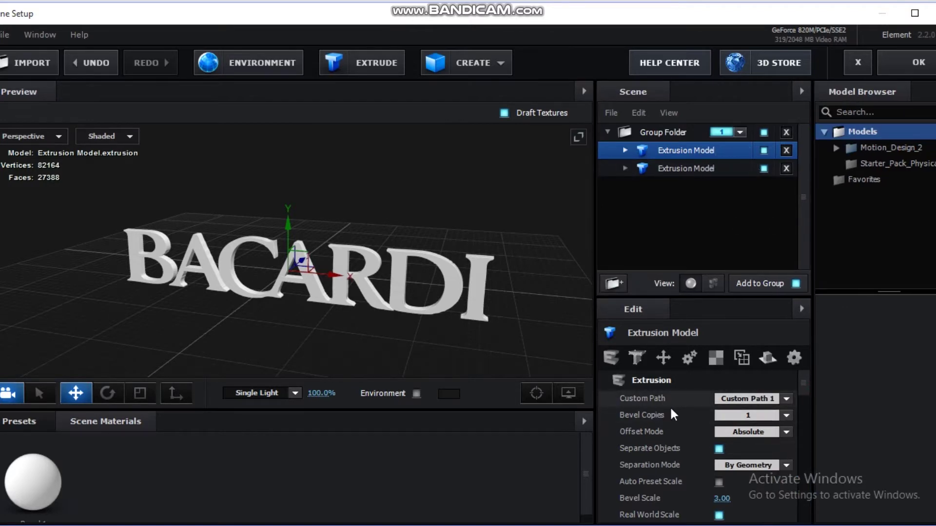
click(724, 400)
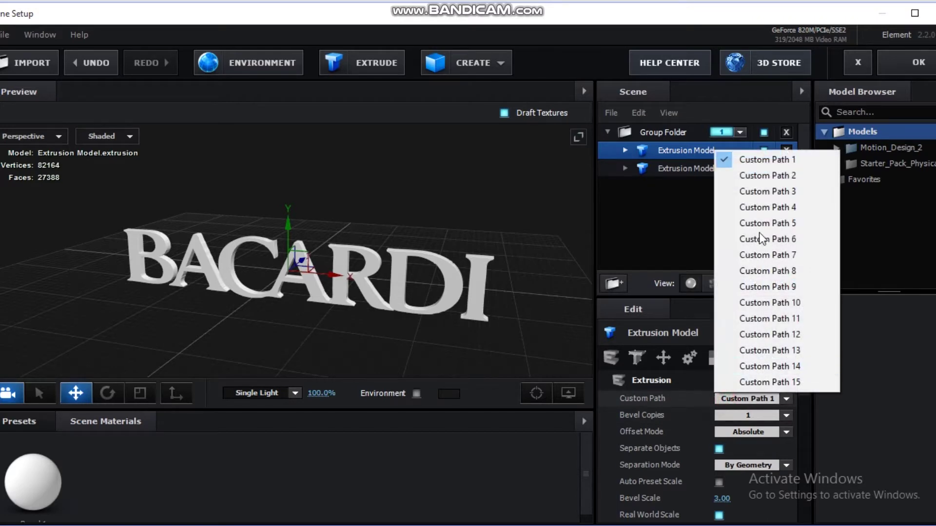
click(753, 174)
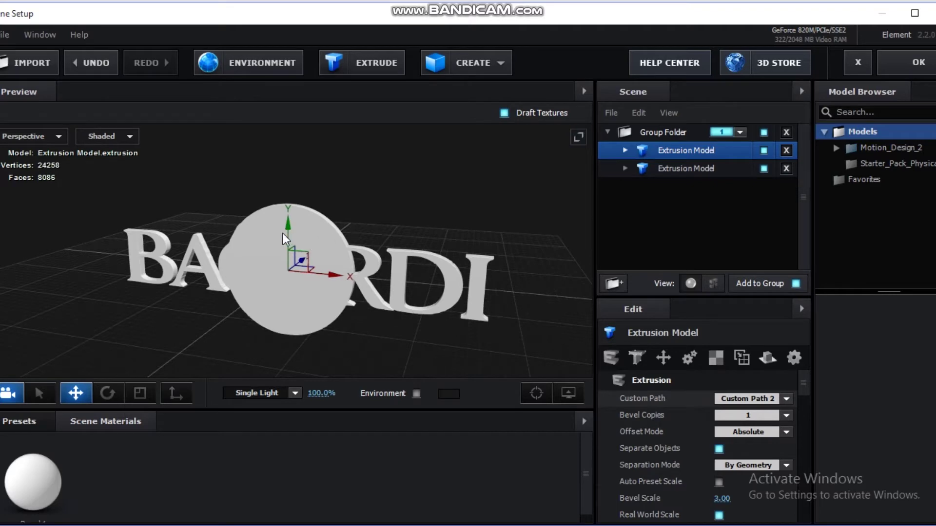
drag(286, 233, 288, 147)
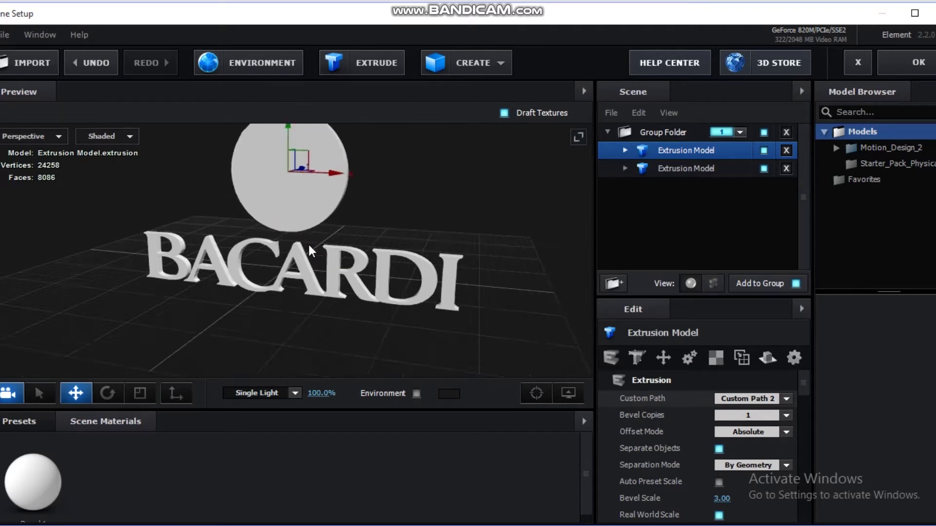
mouse_move(308, 243)
mouse_down()
mouse_move(268, 270)
mouse_move(317, 255)
mouse_up()
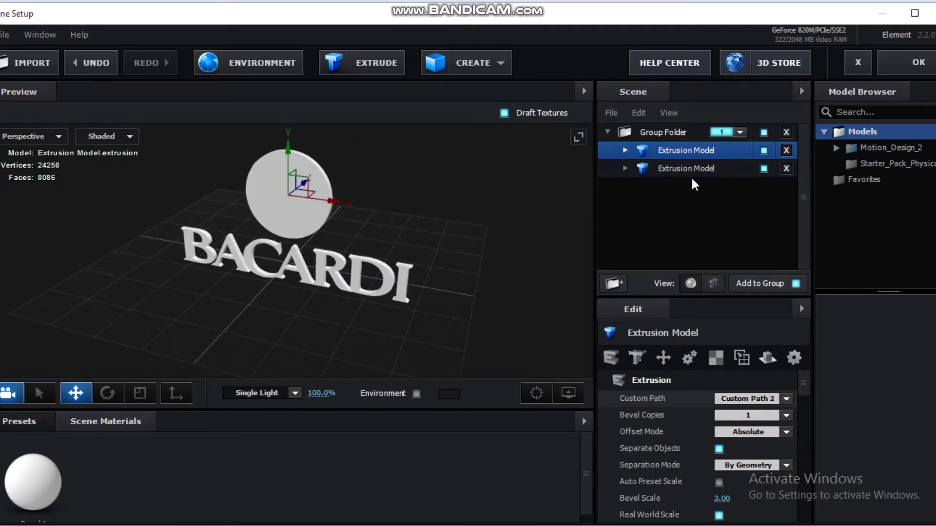
- Duplicate the disc and set the copy to Custom Path 3
key(ctrl+d)
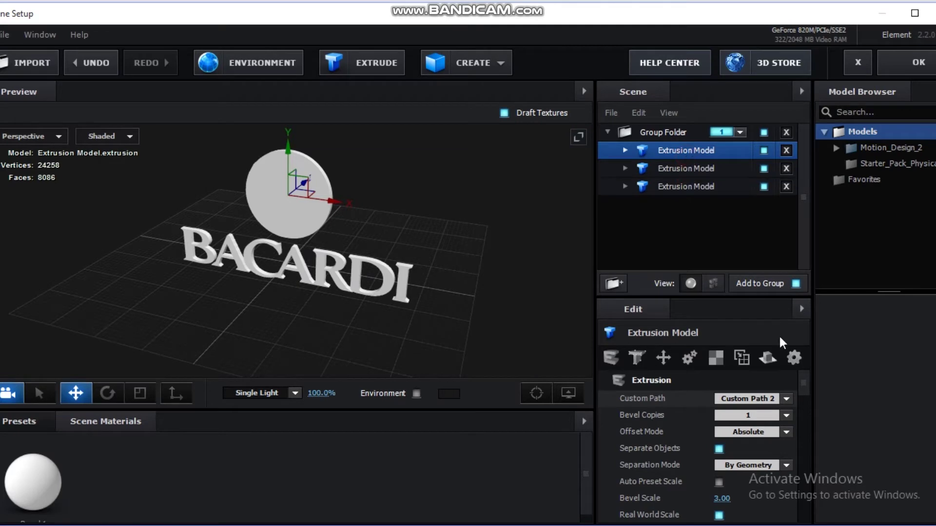
click(786, 398)
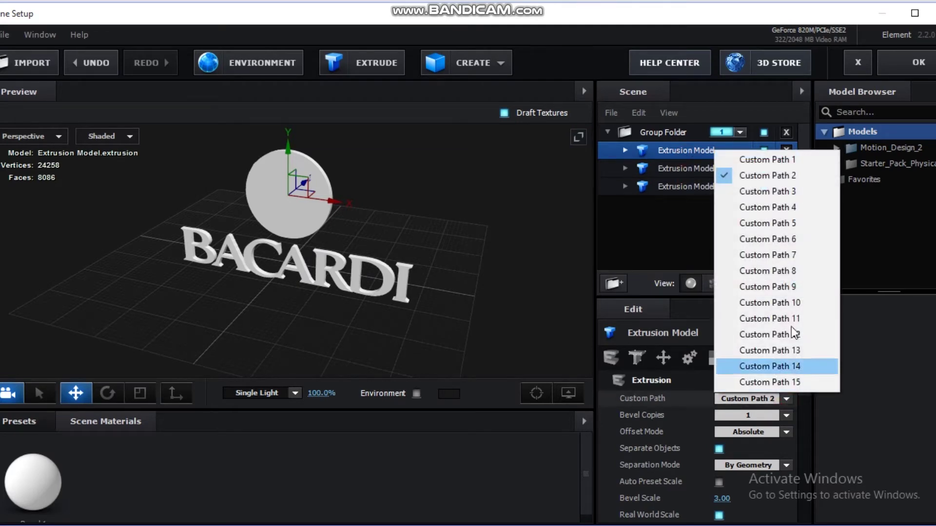
click(768, 196)
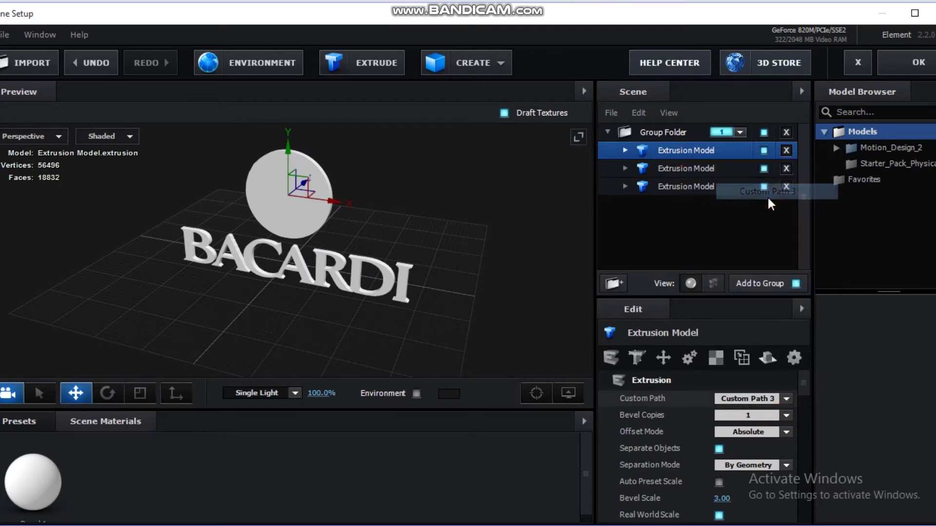
drag(408, 205, 321, 180)
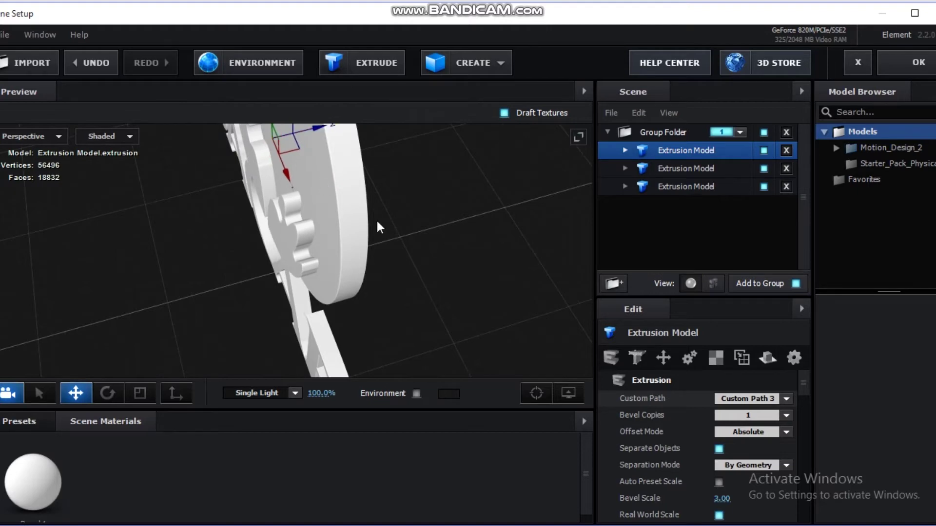
drag(375, 218, 496, 162)
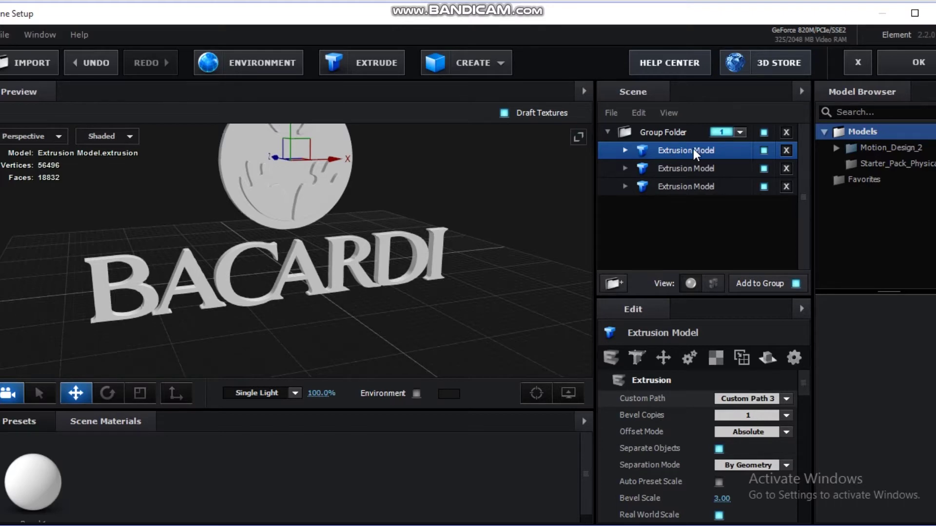
- Duplicate the extrusion, switch the copy to Custom Path 4, and lower the bat emblem slightly onto the disc
key(ctrl+d)
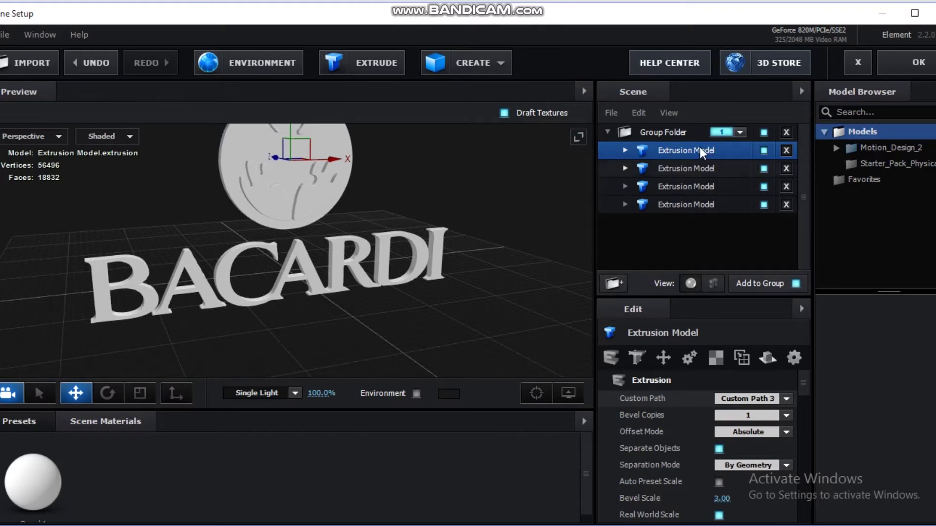
click(786, 398)
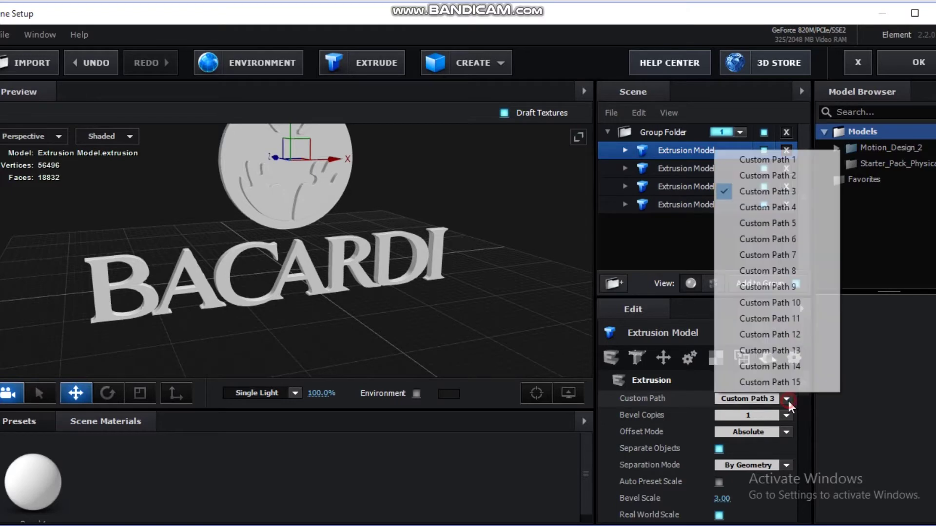
click(766, 208)
drag(488, 211, 437, 274)
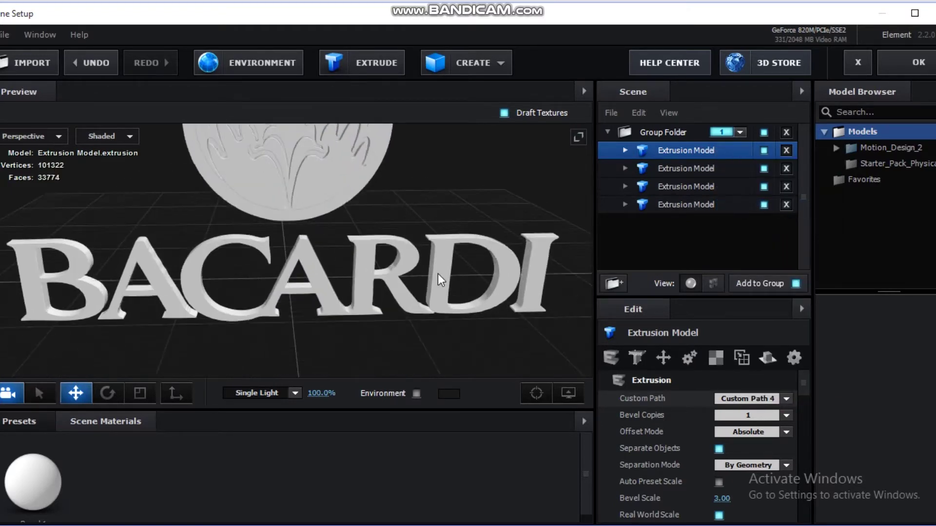
click(535, 394)
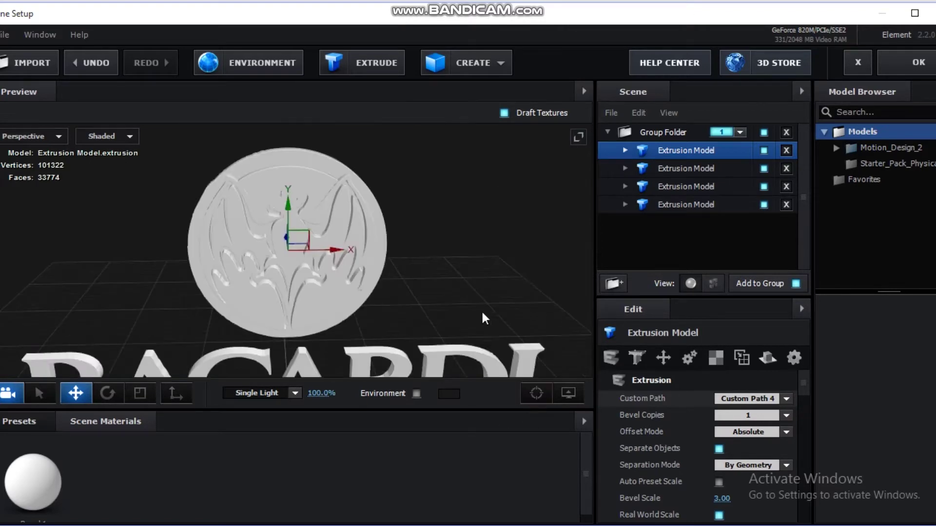
mouse_move(435, 209)
mouse_down()
mouse_move(418, 191)
mouse_move(427, 195)
mouse_up()
drag(287, 209, 287, 216)
mouse_move(349, 199)
mouse_down()
mouse_move(285, 238)
mouse_move(264, 238)
mouse_move(372, 195)
mouse_move(331, 201)
mouse_up()
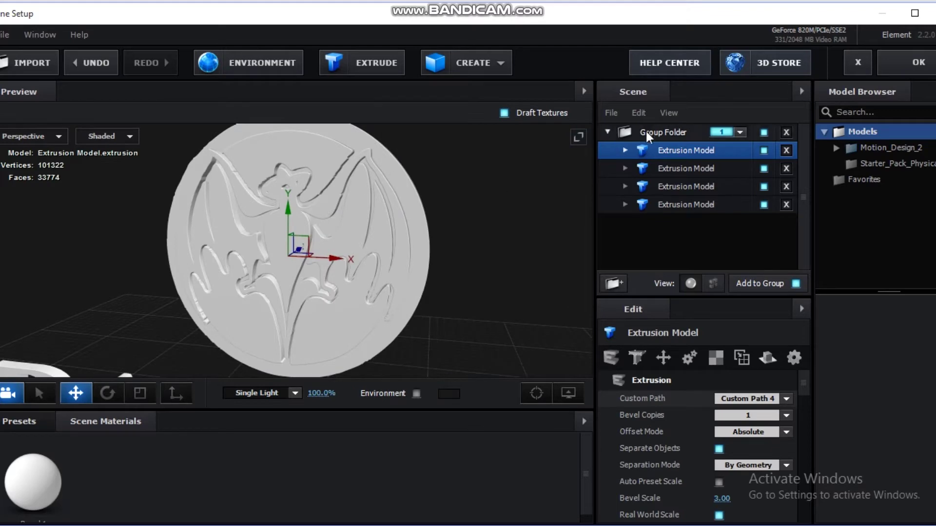
scroll(396, 222, down, 3)
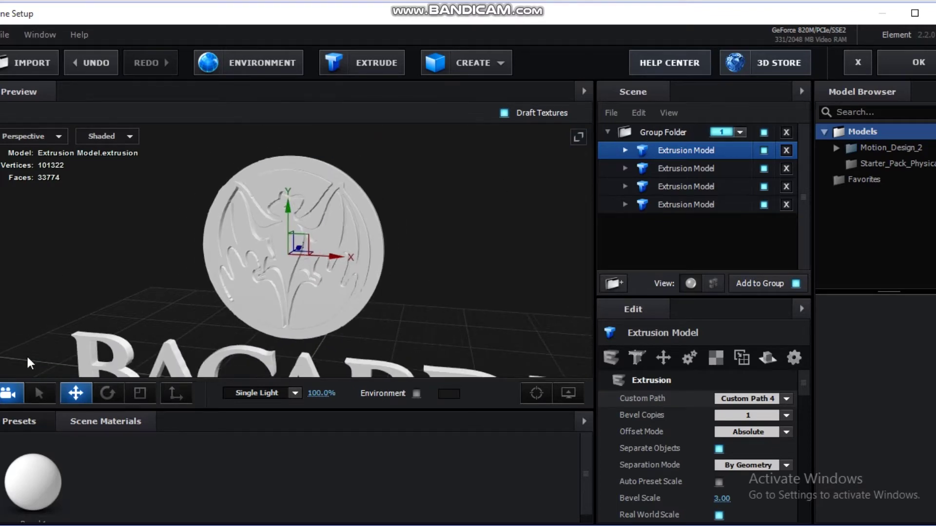
- Apply a dark Physical material preset to the bat relief
click(24, 421)
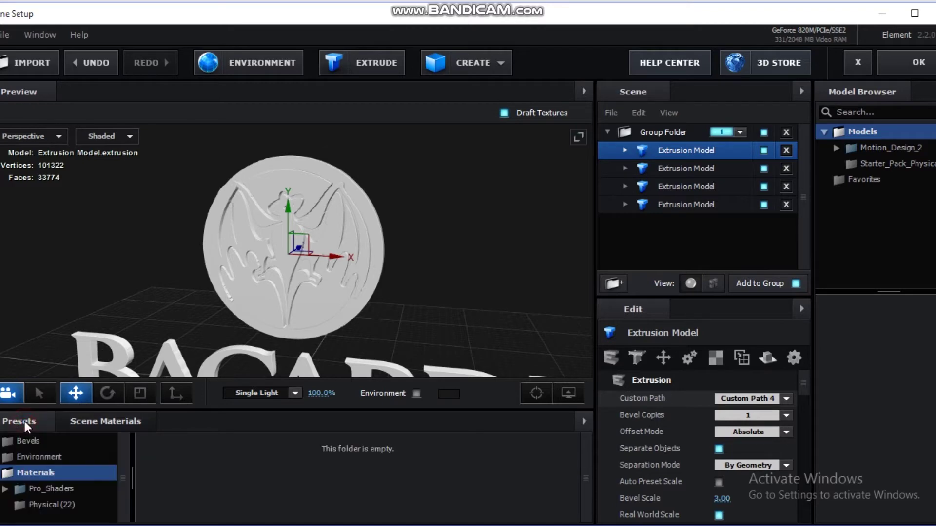
click(47, 505)
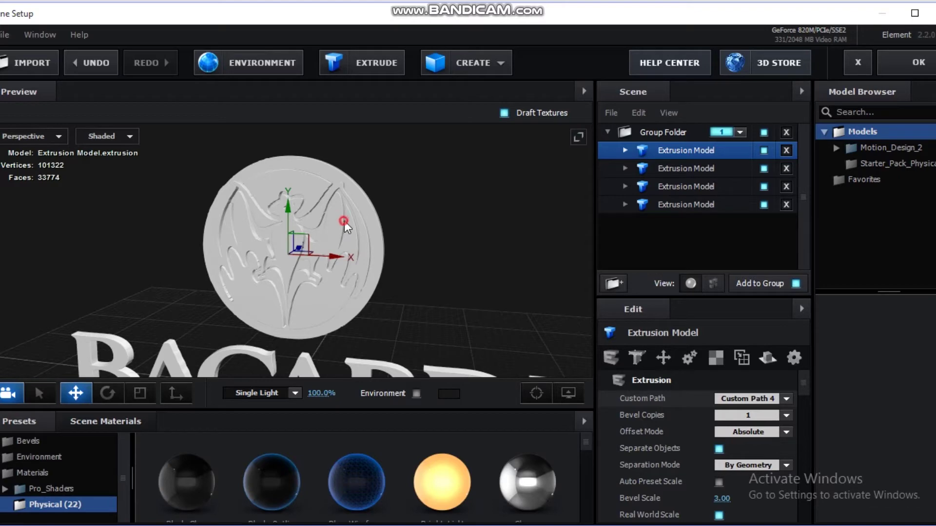
drag(344, 221, 386, 209)
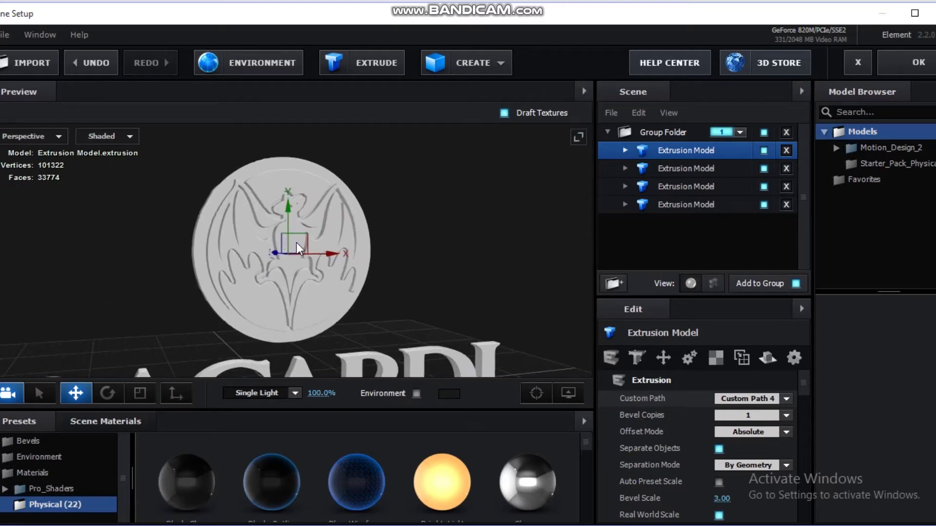
drag(193, 475, 292, 244)
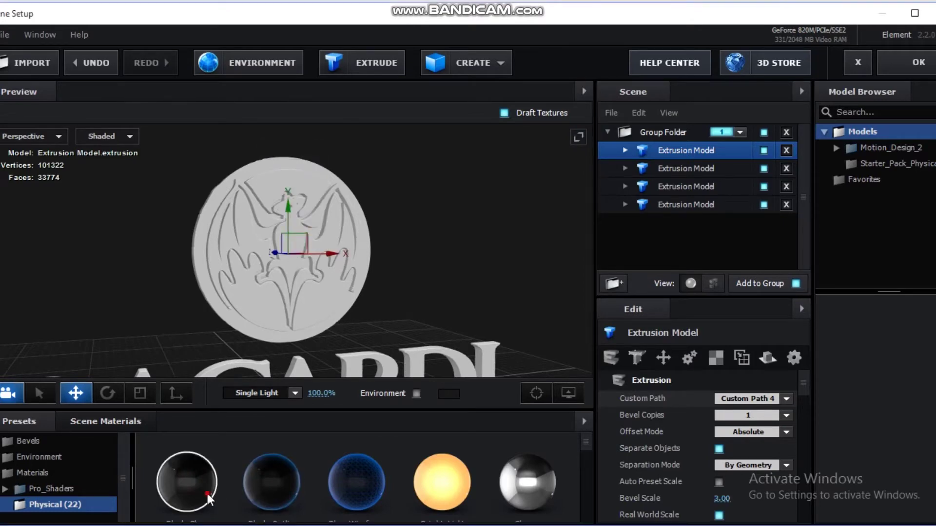
drag(206, 493, 247, 235)
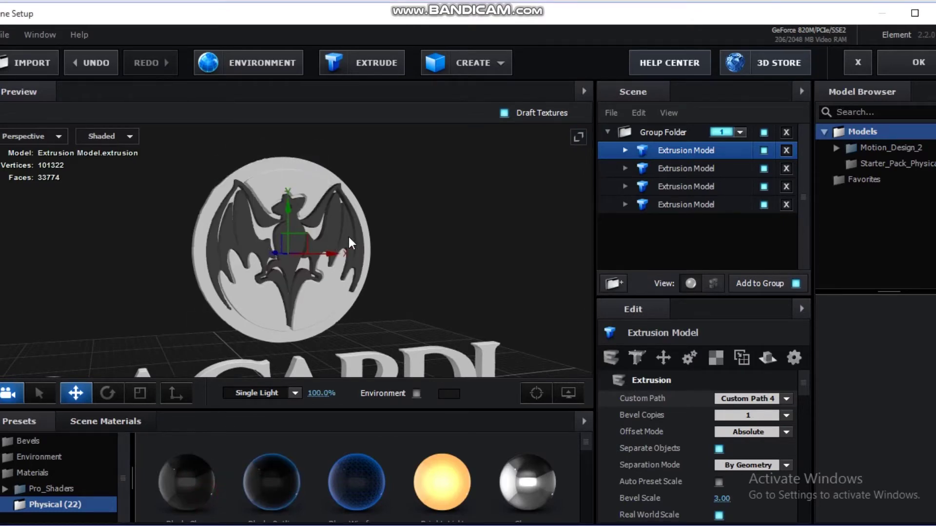
drag(394, 230, 362, 262)
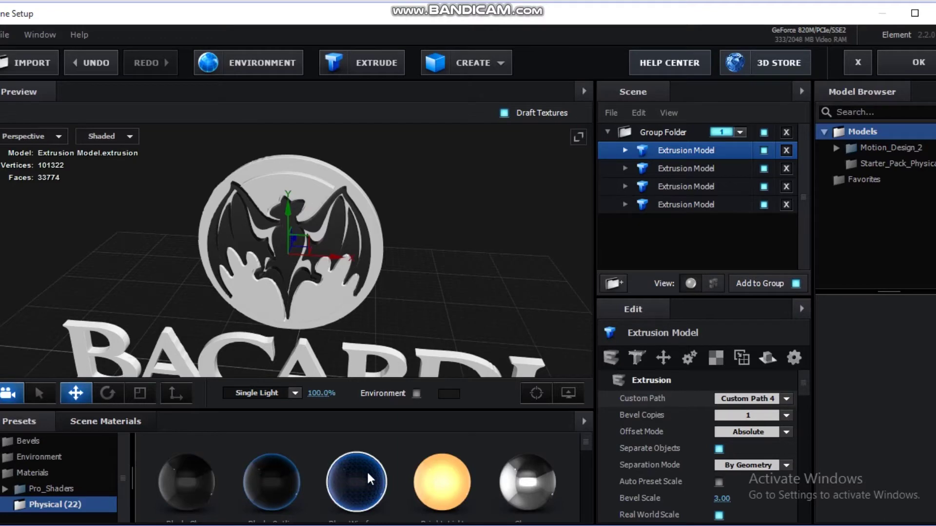
scroll(379, 517, down, 5)
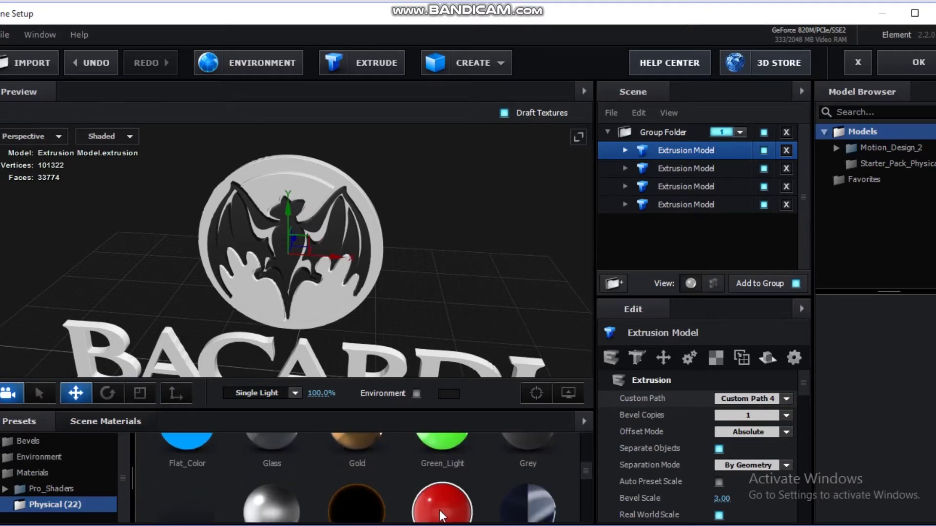
- Make the coin face red and the outer ring Gold with Physical presets
drag(442, 507, 323, 297)
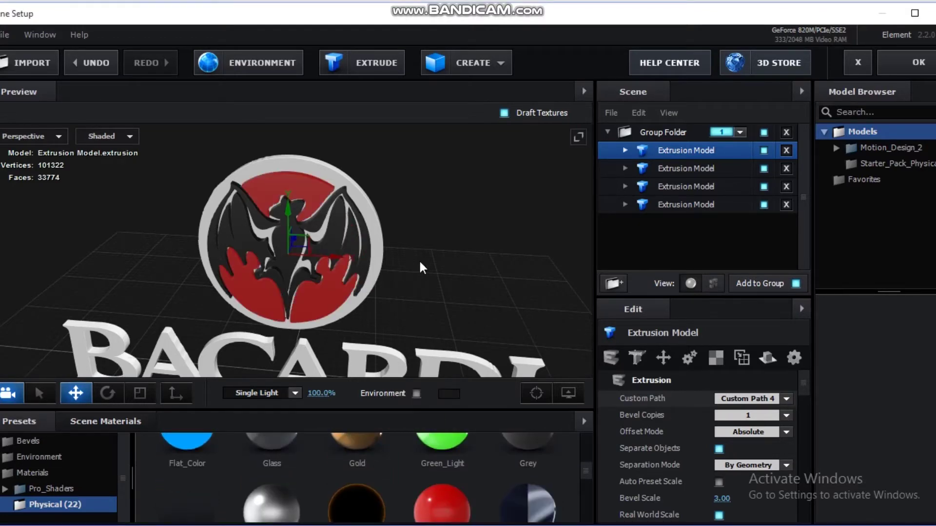
drag(419, 259, 435, 365)
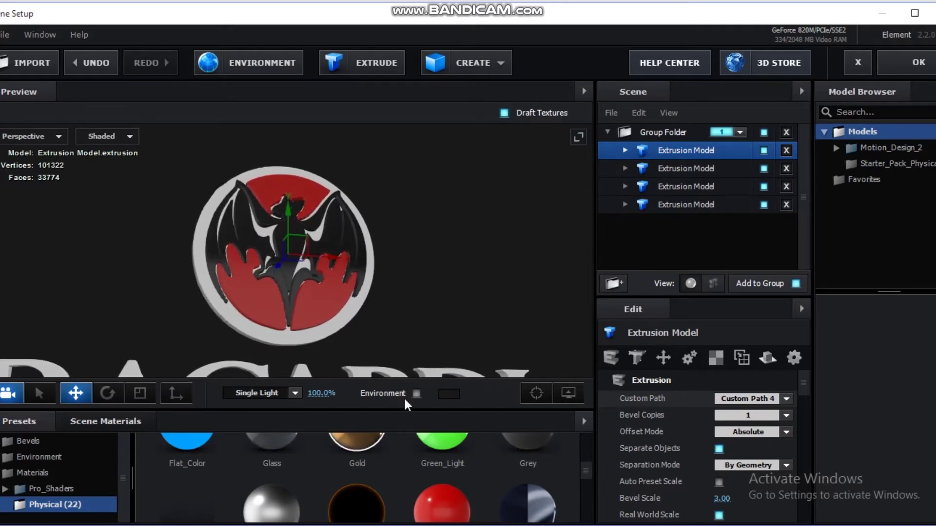
scroll(378, 317, up, 2)
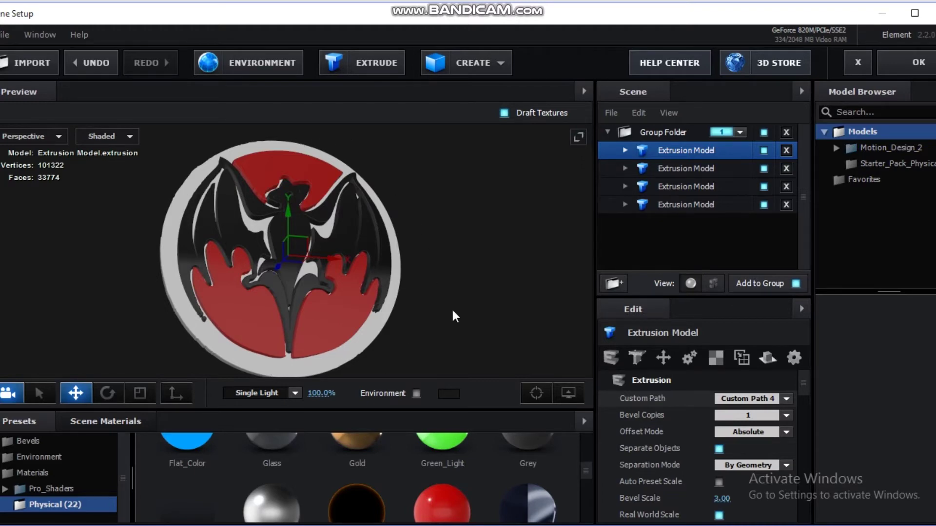
drag(461, 304, 447, 311)
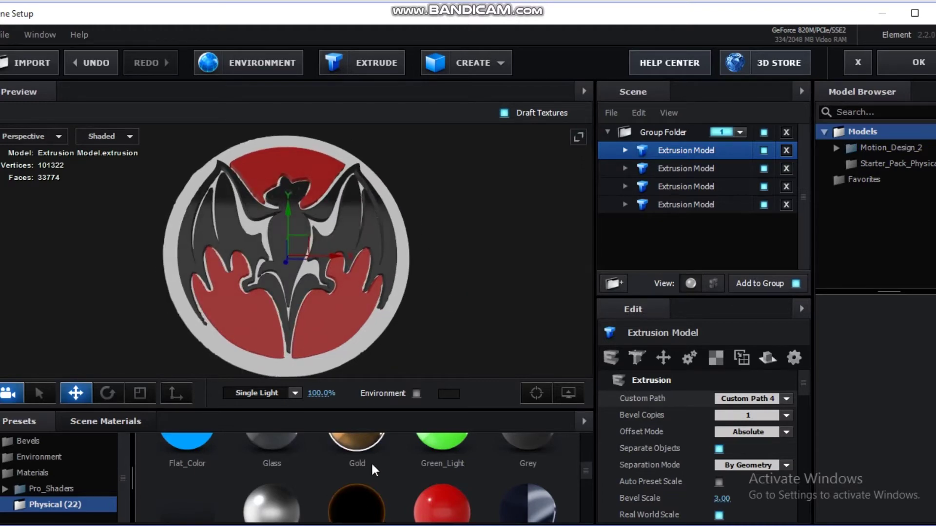
drag(356, 440, 218, 347)
drag(450, 300, 347, 227)
- Rotate the preview from the side view to a front view of the medallion above the BACARDI text
scroll(347, 226, up, 3)
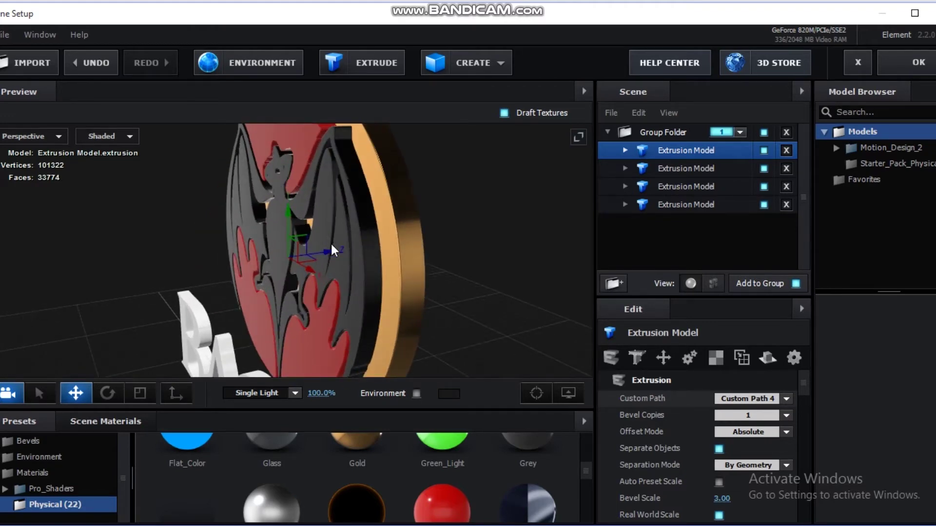
drag(328, 253, 319, 256)
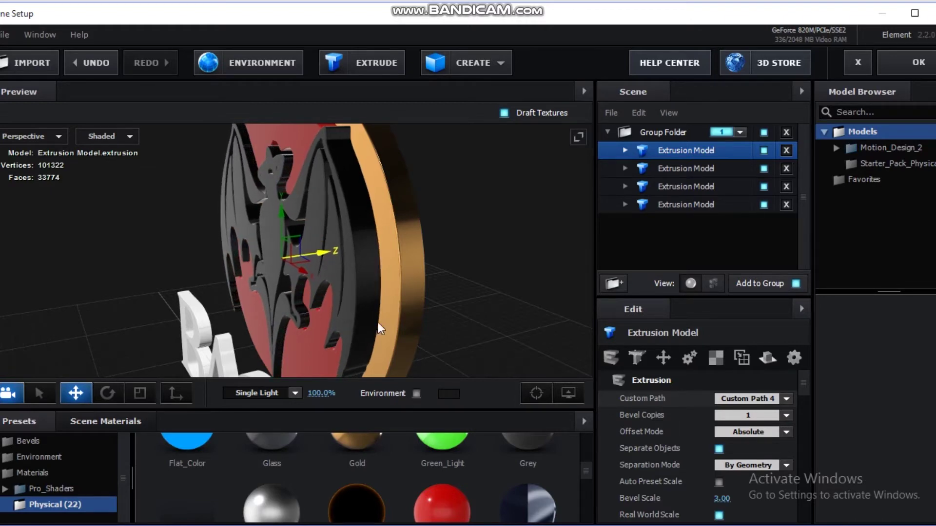
drag(378, 323, 441, 318)
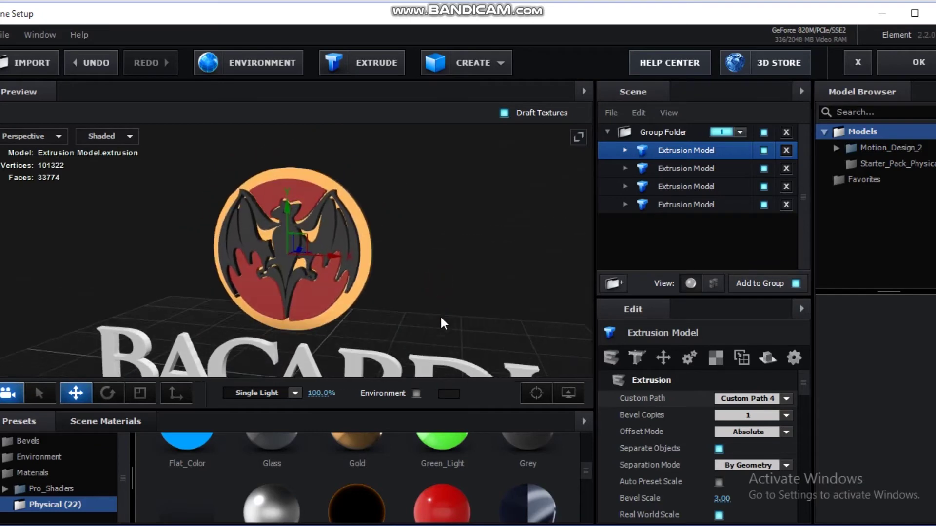
- Apply the Pro_Shaders Metal metal_grunge material to the BACARDI text
click(52, 490)
scroll(63, 507, down, 1)
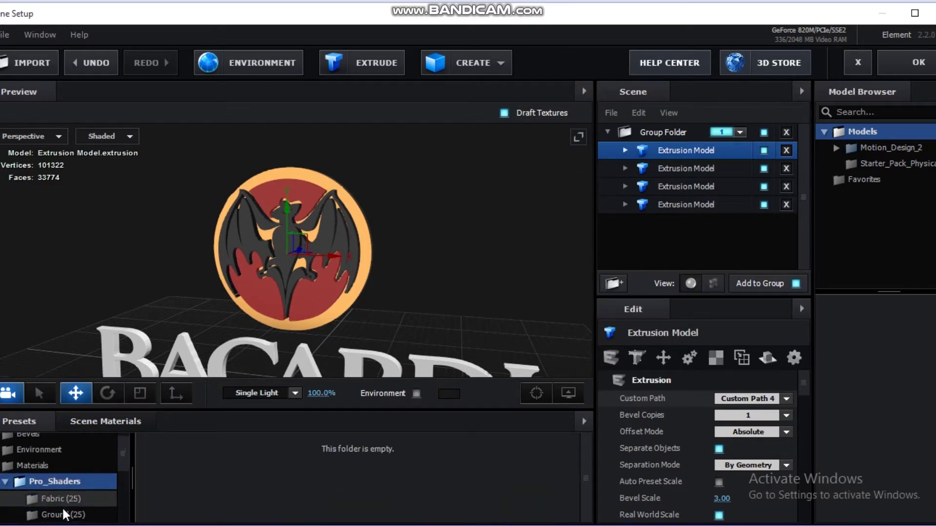
click(60, 501)
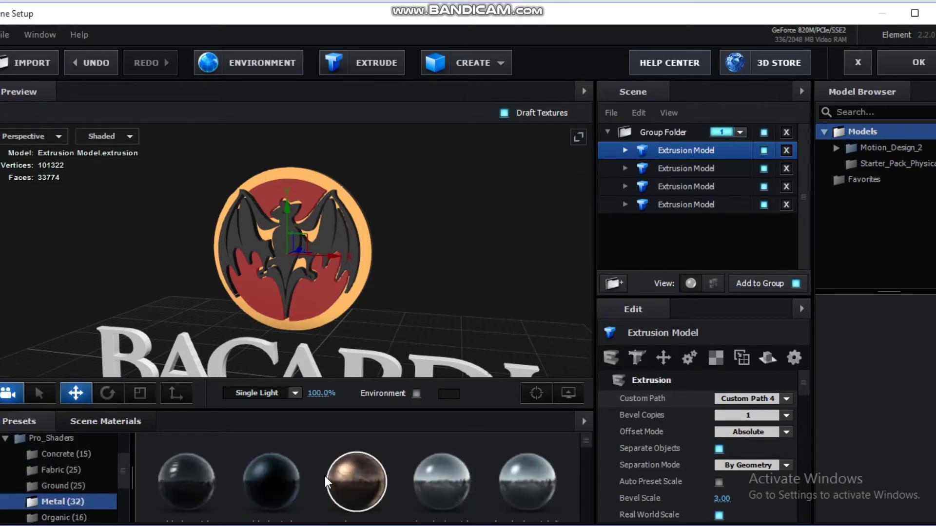
scroll(324, 473, down, 5)
scroll(324, 475, up, 3)
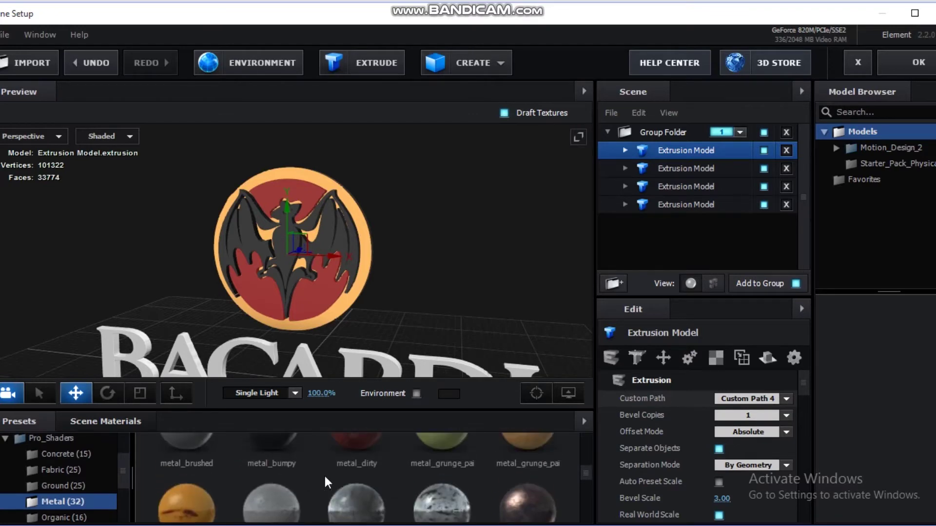
drag(445, 503, 220, 364)
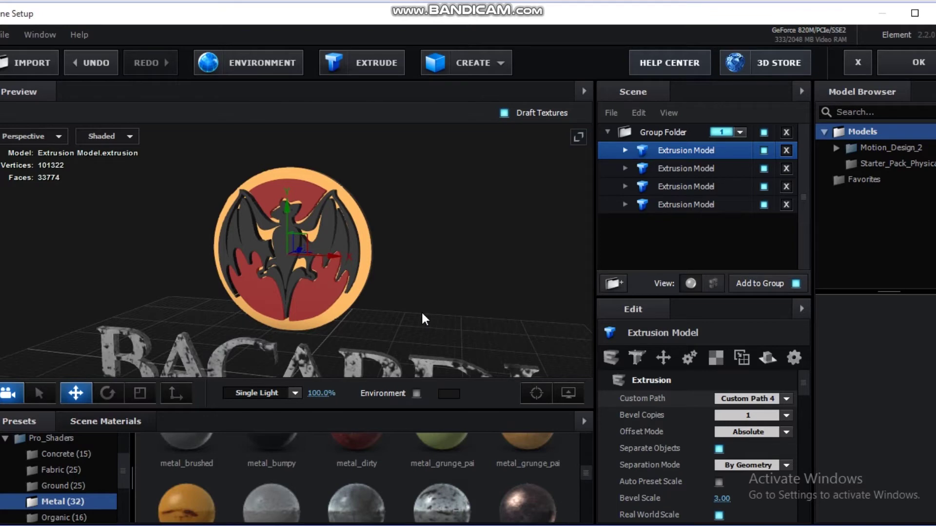
- Inspect the textured text from an angle, then accept the Element 3D scene
drag(421, 311, 516, 368)
click(532, 393)
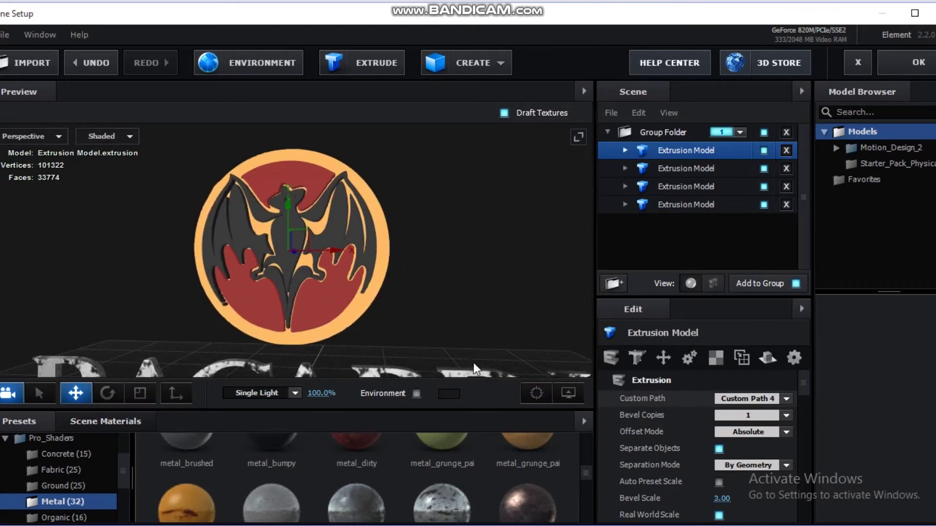
mouse_move(473, 362)
mouse_down()
mouse_move(390, 306)
mouse_move(428, 311)
mouse_move(444, 323)
mouse_move(447, 349)
mouse_move(402, 369)
mouse_move(362, 370)
mouse_move(503, 353)
mouse_move(461, 380)
mouse_move(437, 341)
mouse_move(449, 317)
mouse_move(453, 385)
mouse_move(412, 368)
mouse_move(490, 343)
mouse_move(473, 348)
mouse_up()
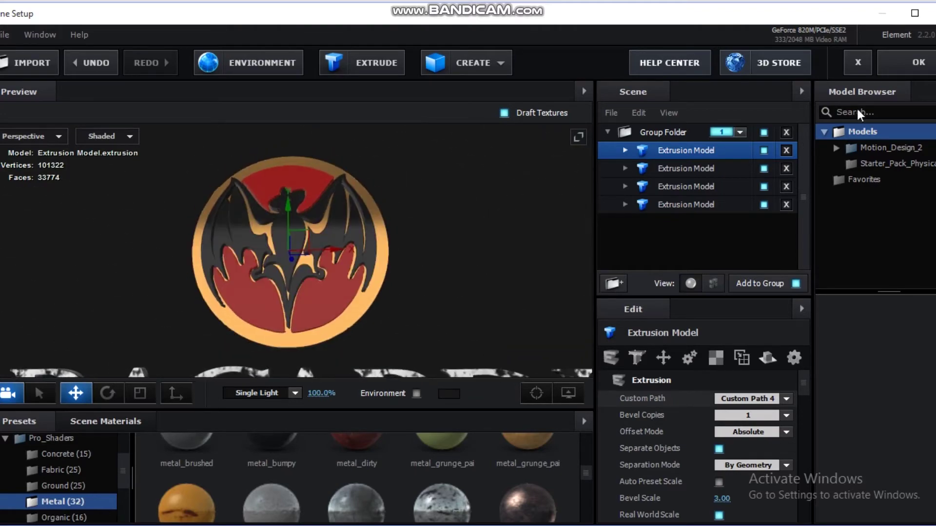
click(922, 67)
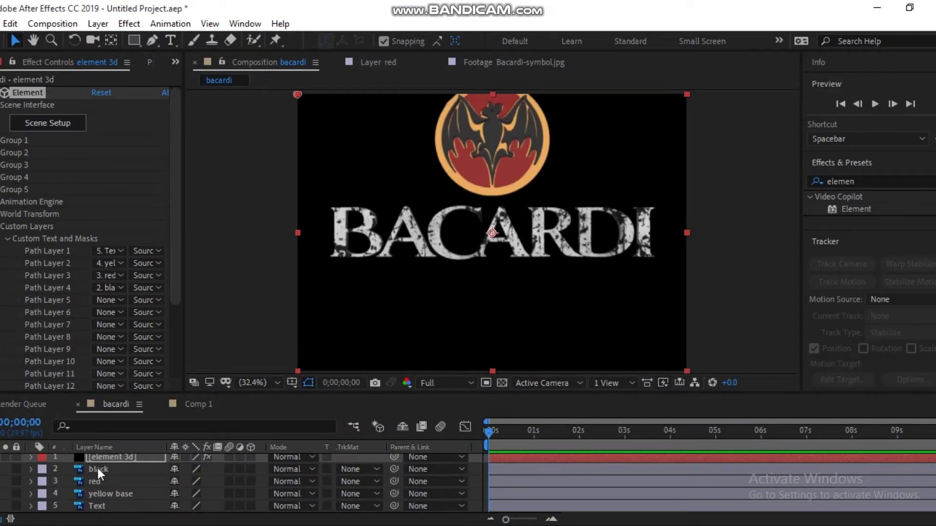
- Create Camera 1 as a Two-Node Camera with the 35mm lens preset
click(98, 23)
mouse_move(272, 40)
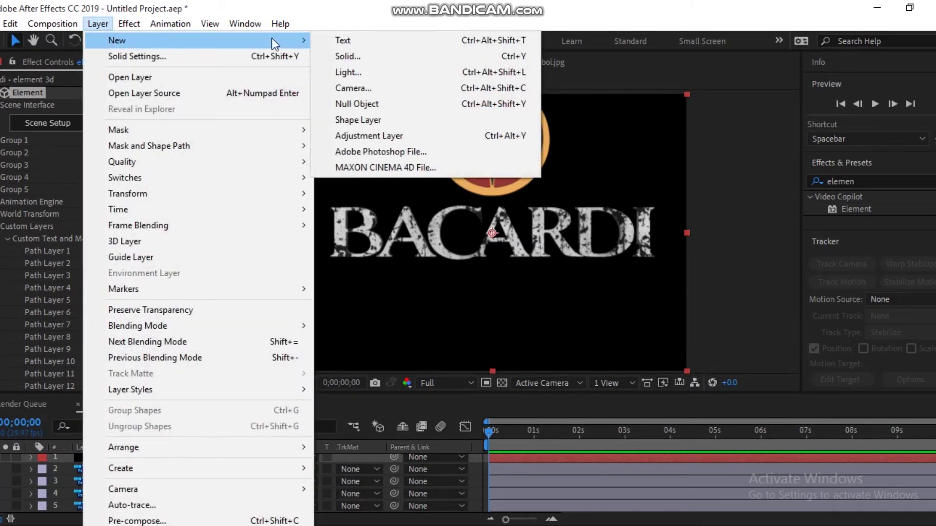
click(355, 86)
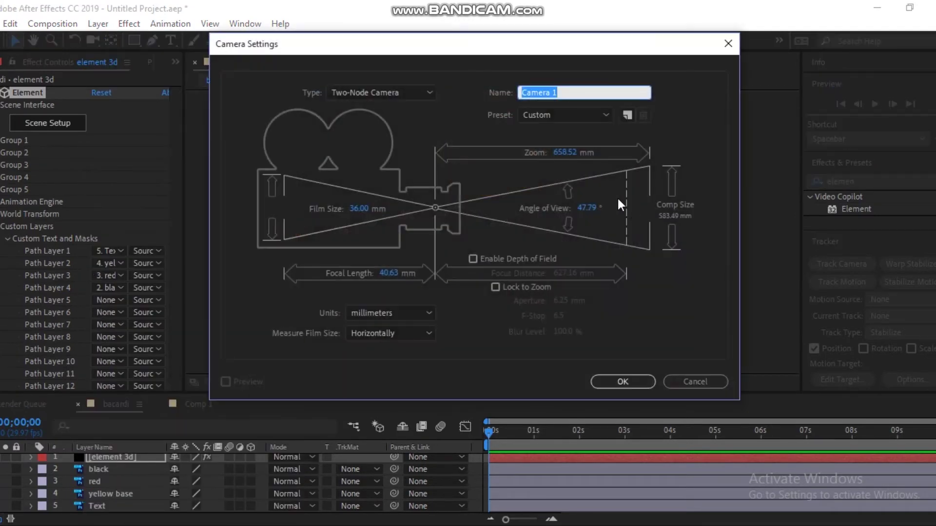
click(556, 113)
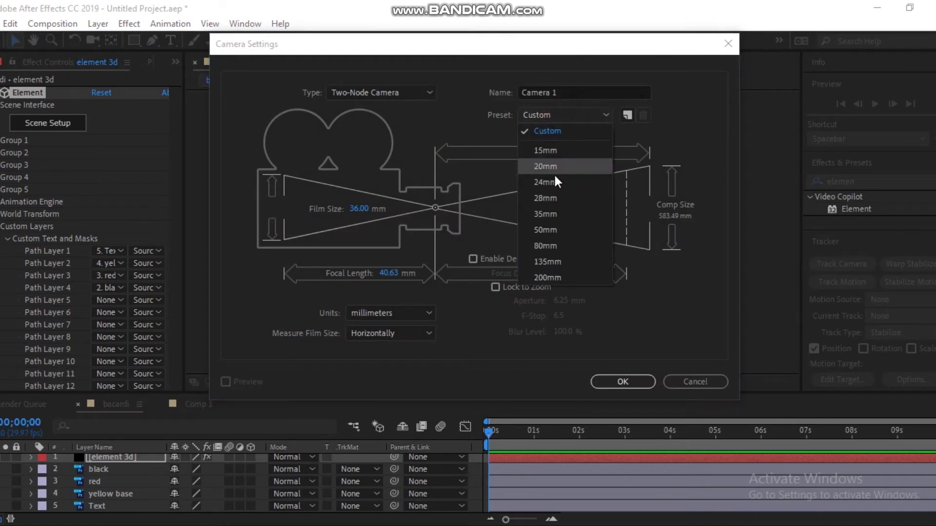
click(550, 215)
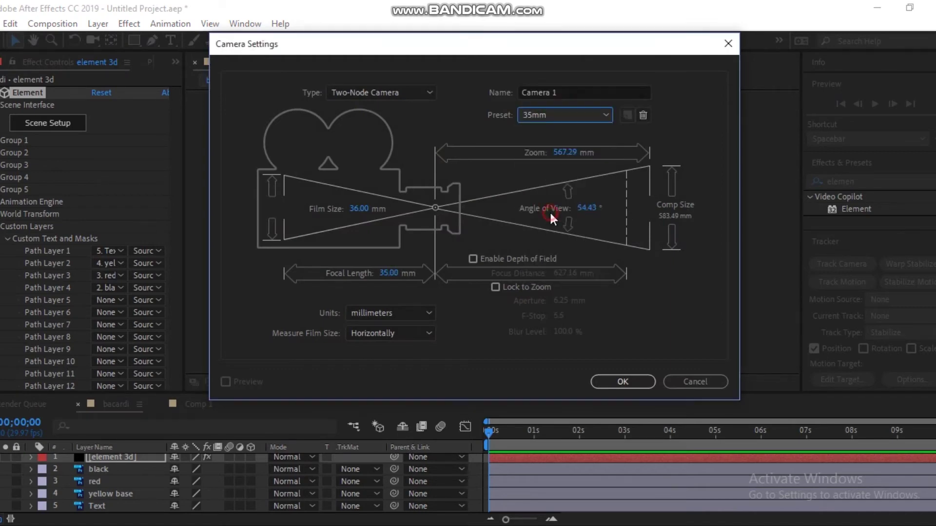
click(540, 115)
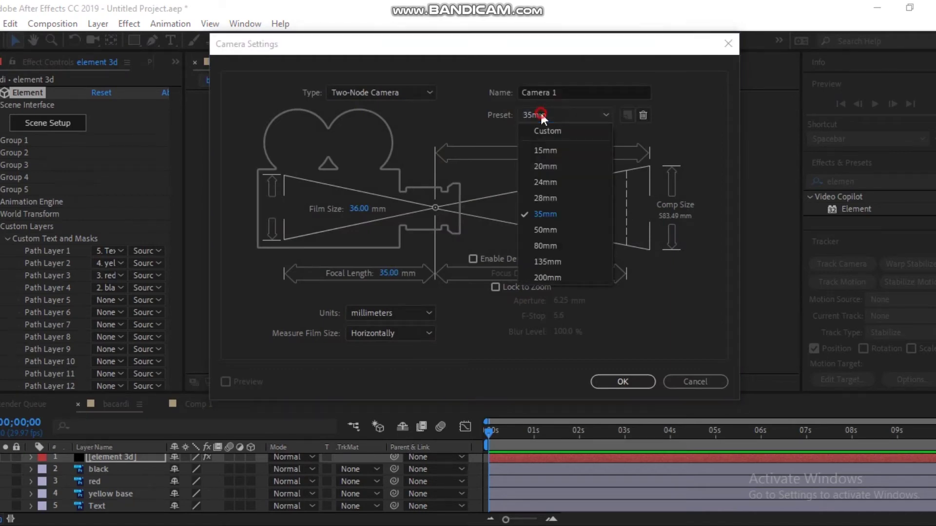
click(559, 209)
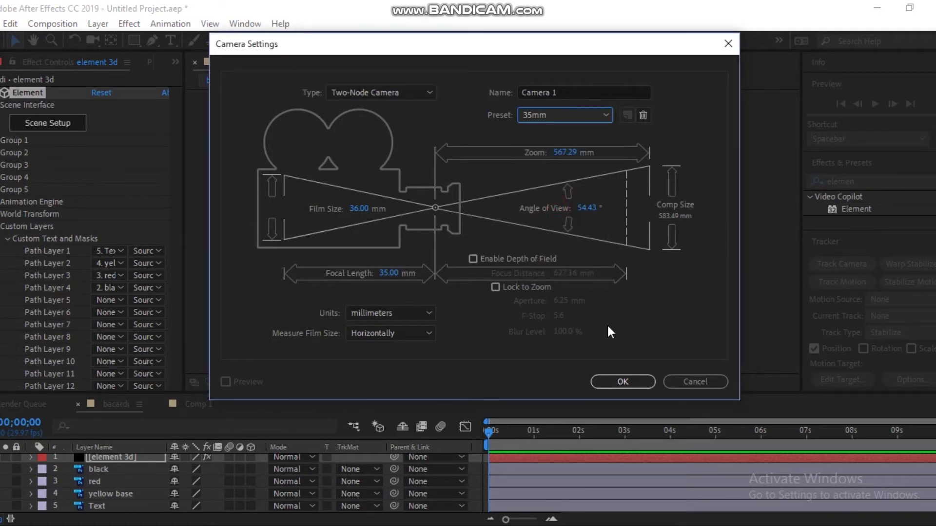
click(394, 91)
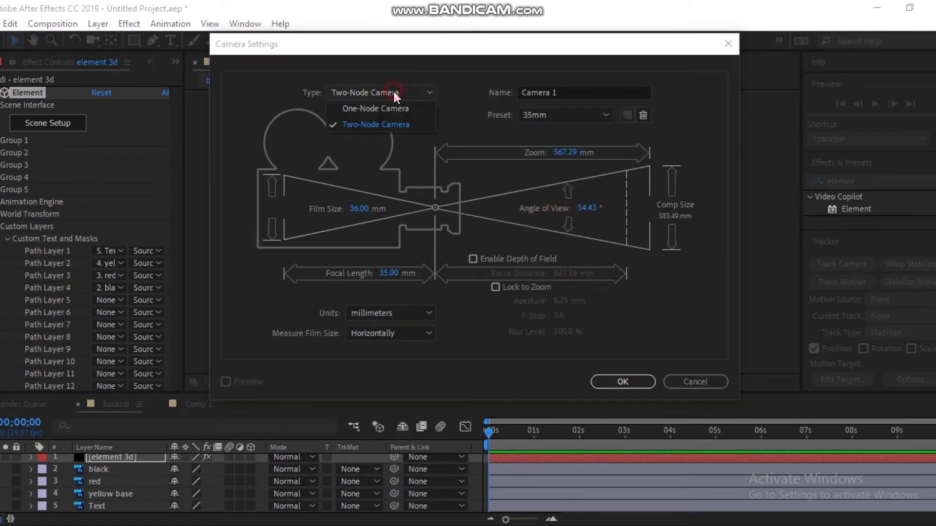
click(389, 125)
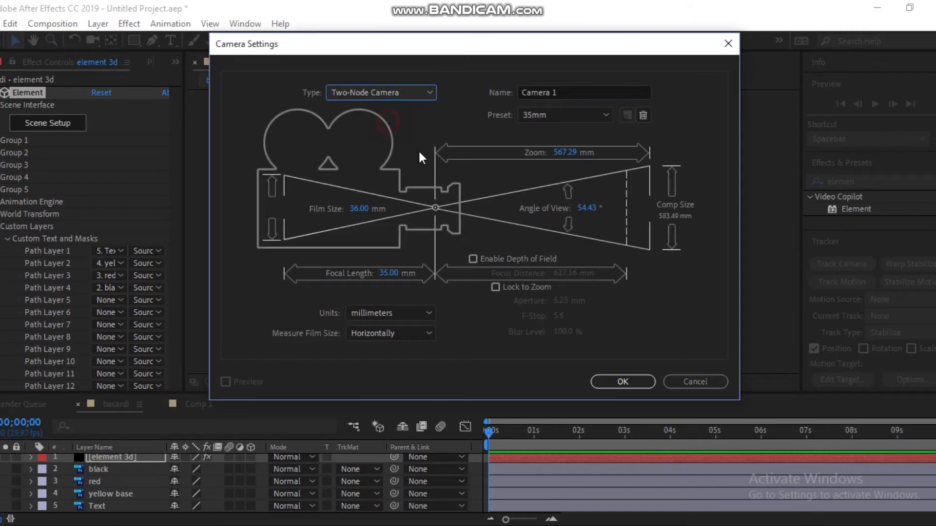
click(626, 382)
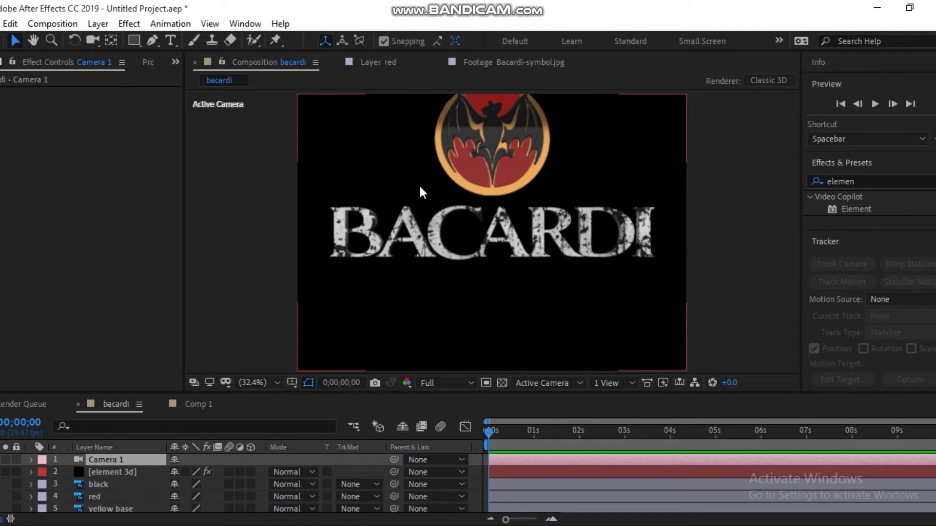
- Pan and orbit Camera 1 around the logo and text, then delete the Camera 1 layer
key(c)
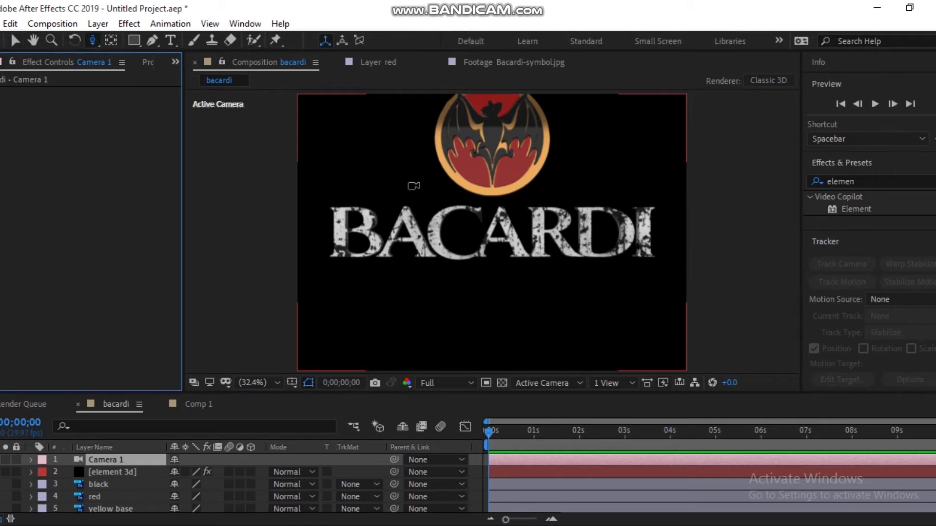
key(c)
drag(408, 186, 427, 187)
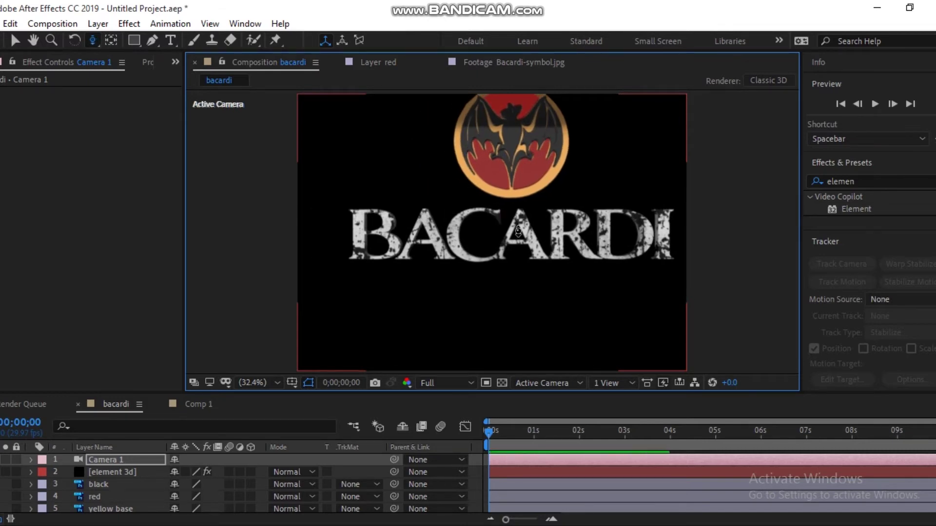
scroll(518, 230, up, 10)
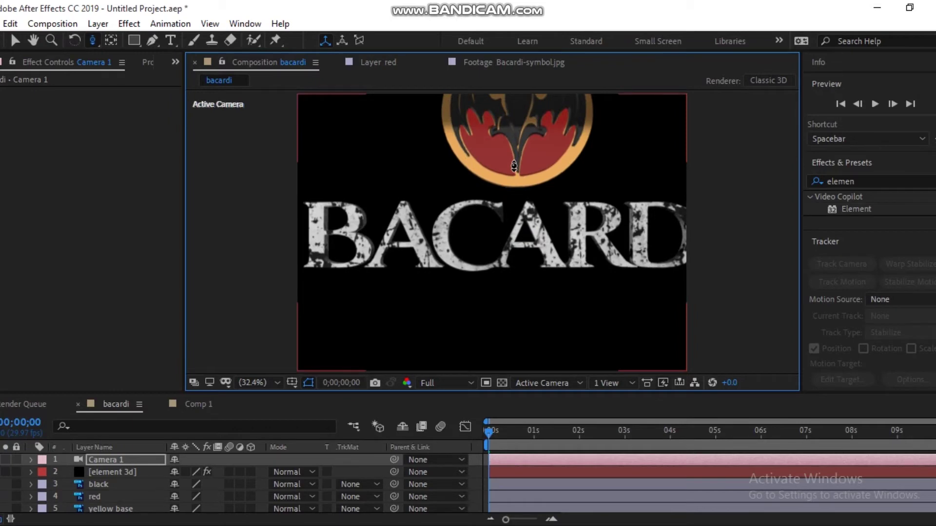
scroll(514, 227, down, 10)
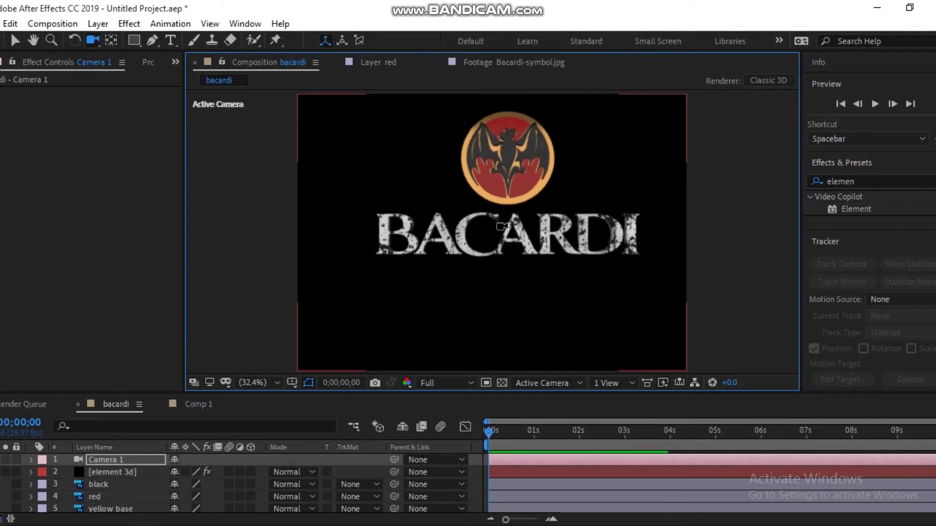
mouse_move(495, 225)
mouse_down()
mouse_move(411, 240)
mouse_move(517, 225)
mouse_move(485, 232)
mouse_move(480, 271)
mouse_move(443, 192)
mouse_move(455, 188)
mouse_move(466, 231)
mouse_move(513, 223)
mouse_move(507, 219)
mouse_up()
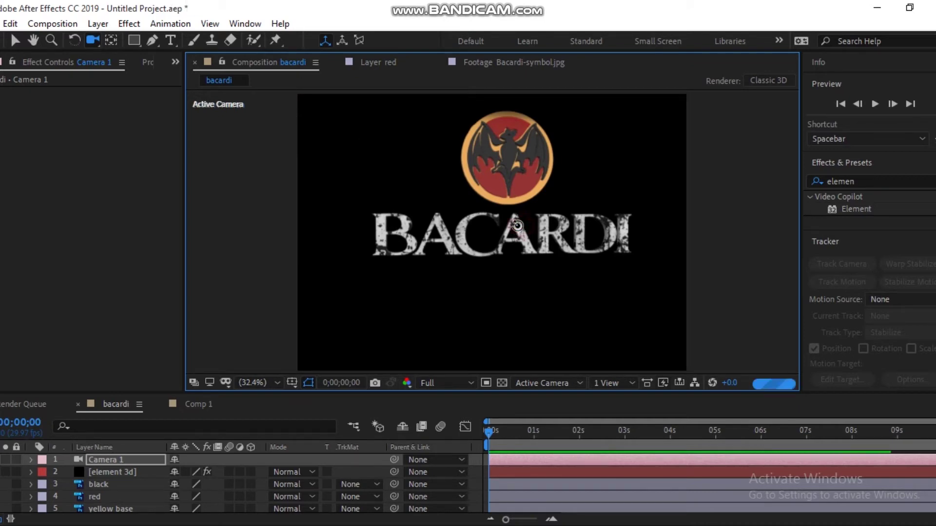
drag(516, 229, 517, 226)
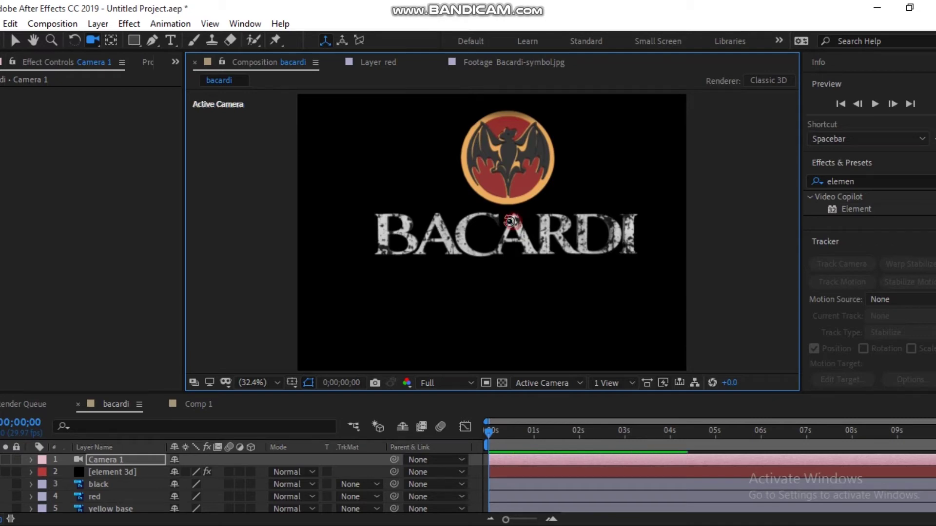
drag(514, 221, 510, 221)
click(135, 457)
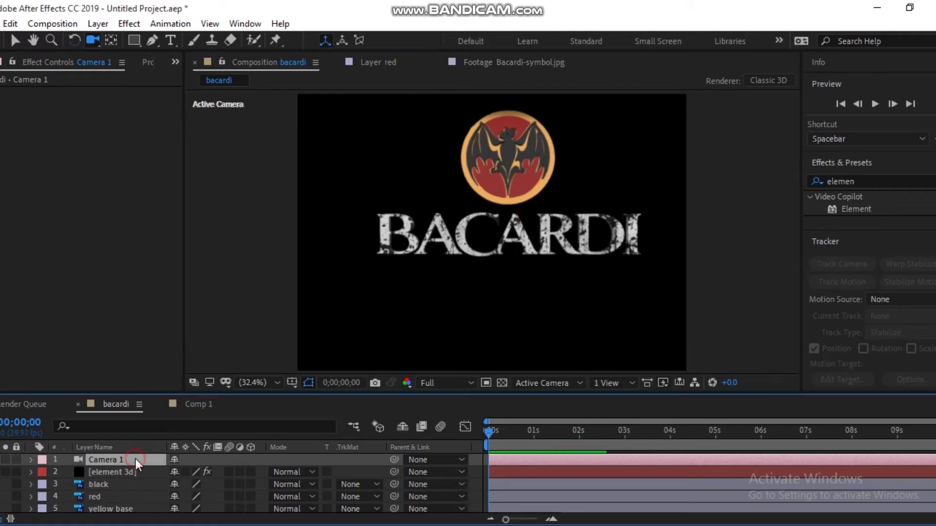
key(Delete)
- Add a new Camera 1 with the default 35mm Two-Node settings
click(97, 24)
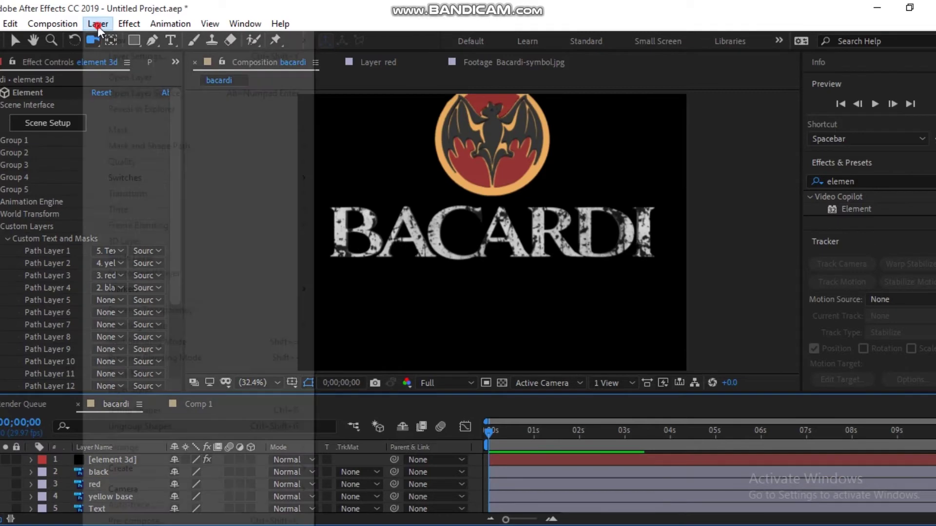
mouse_move(104, 39)
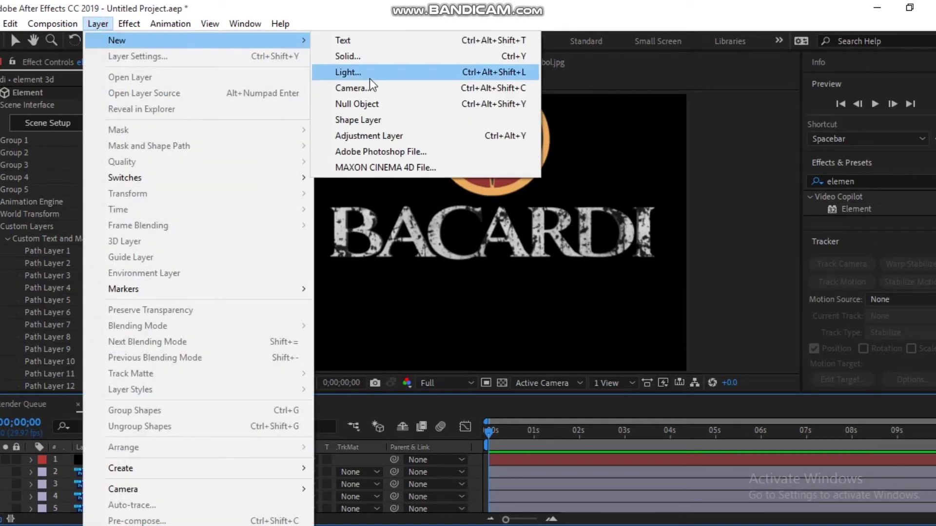
click(361, 87)
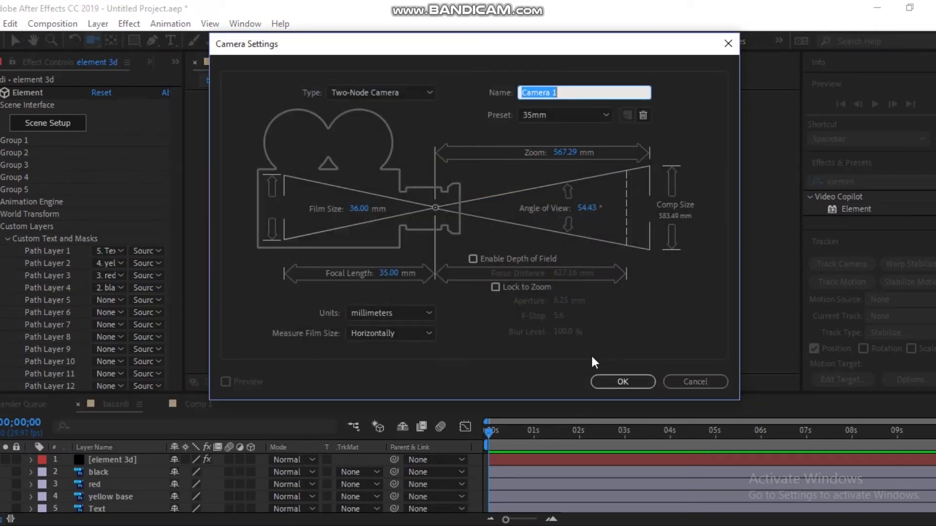
click(620, 380)
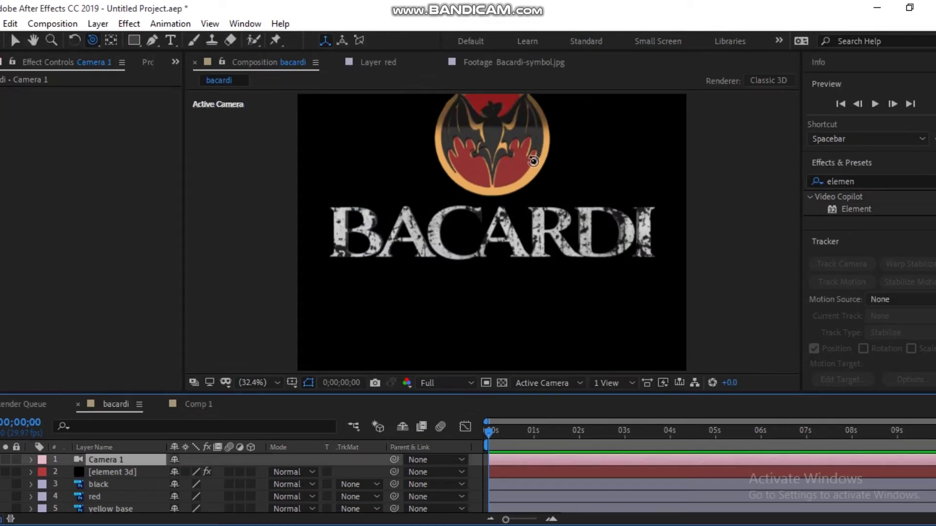
- Track the camera so the medallion and BACARDI text sit slightly lower in frame
key(c)
drag(480, 137, 478, 174)
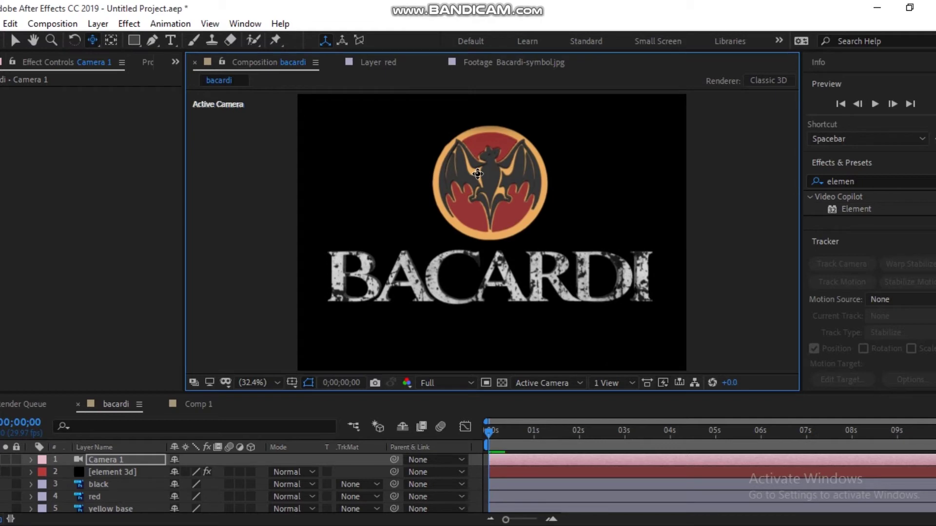
drag(477, 174, 478, 176)
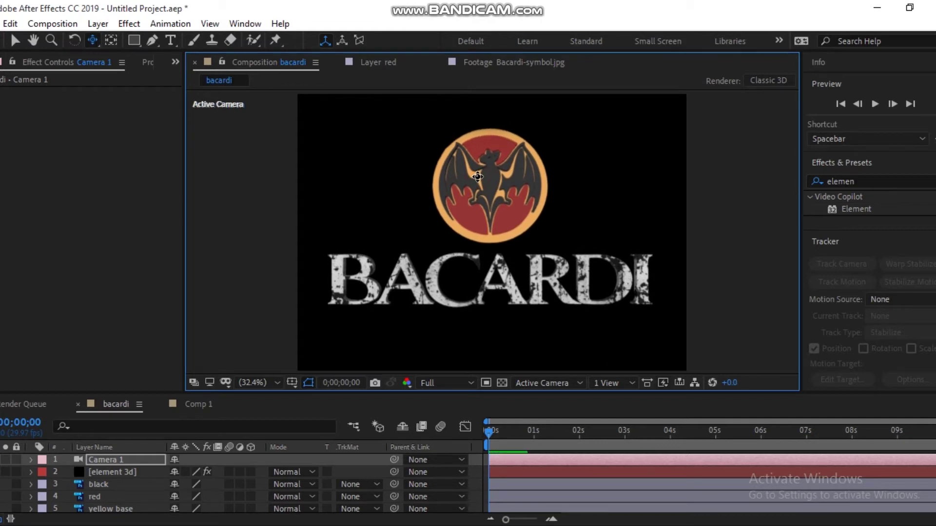
- Create a black solid named BG and move it below the element 3d layer
click(98, 25)
mouse_move(112, 38)
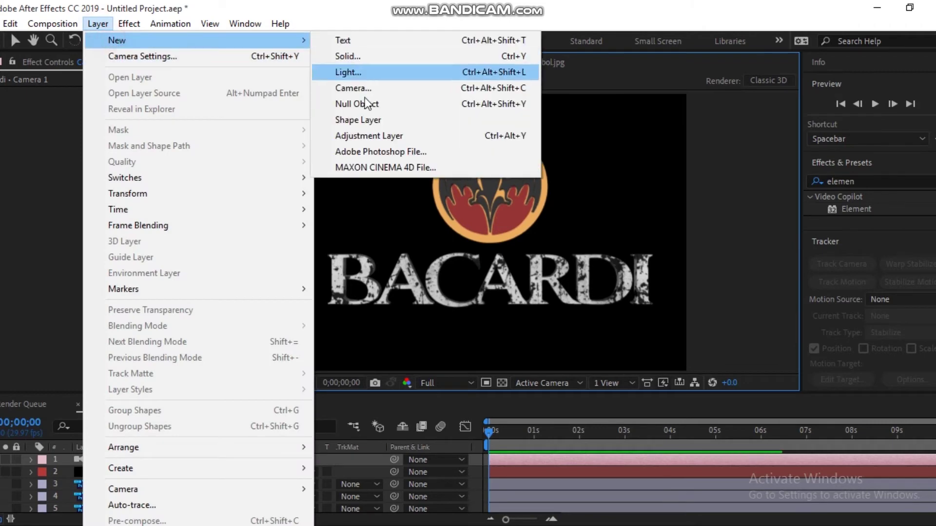
click(355, 55)
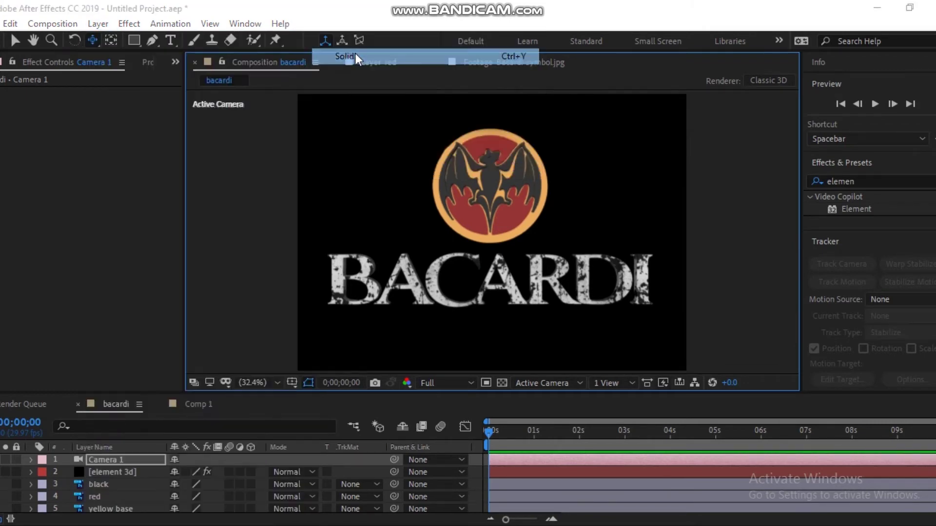
text(bac)
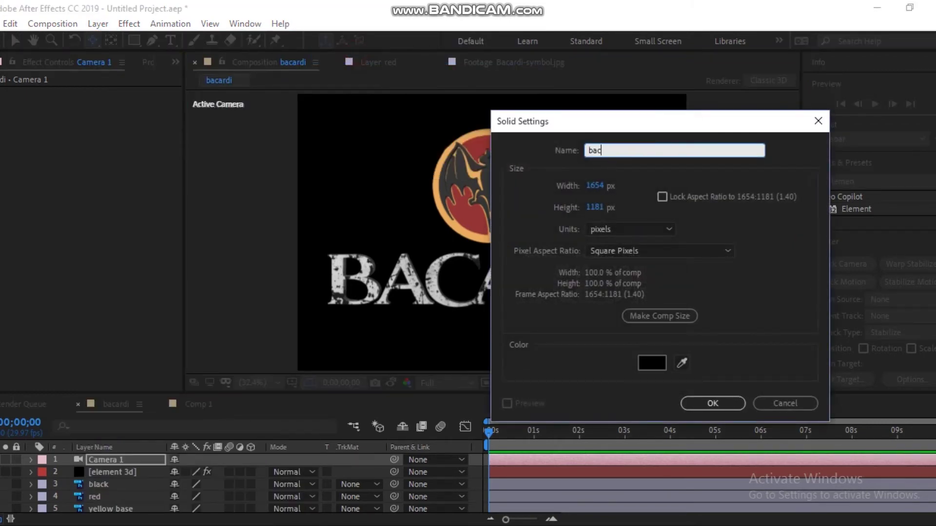
text(G)
key(Return)
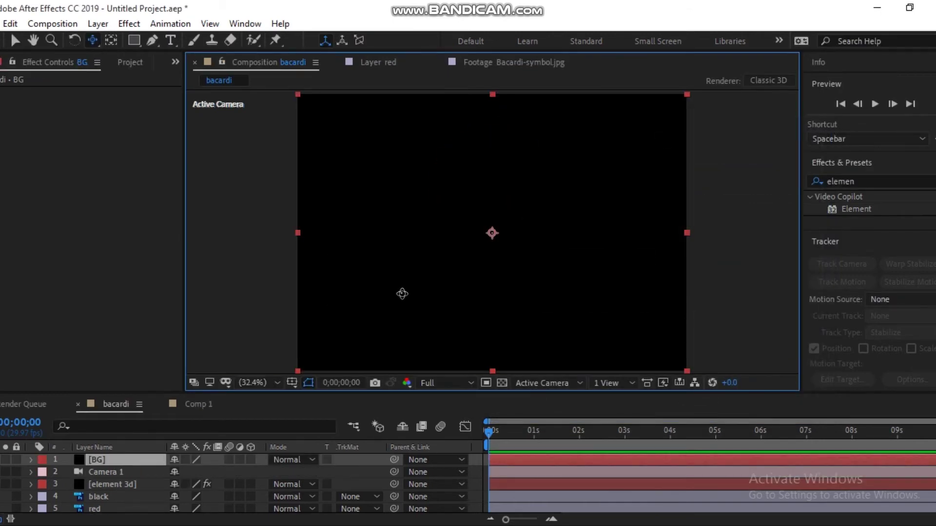
drag(103, 459, 103, 486)
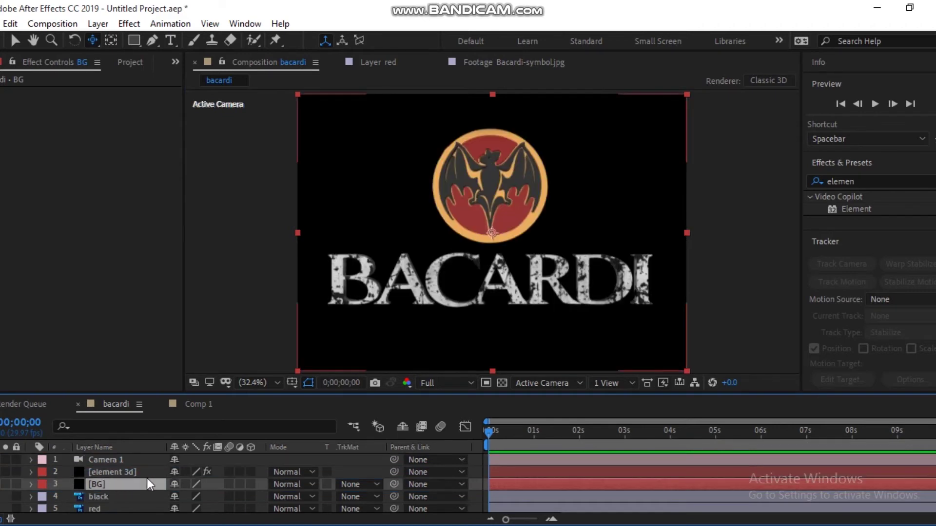
- Apply Gradient Ramp to BG and set its End Color to a dark red
click(867, 182)
text(gra)
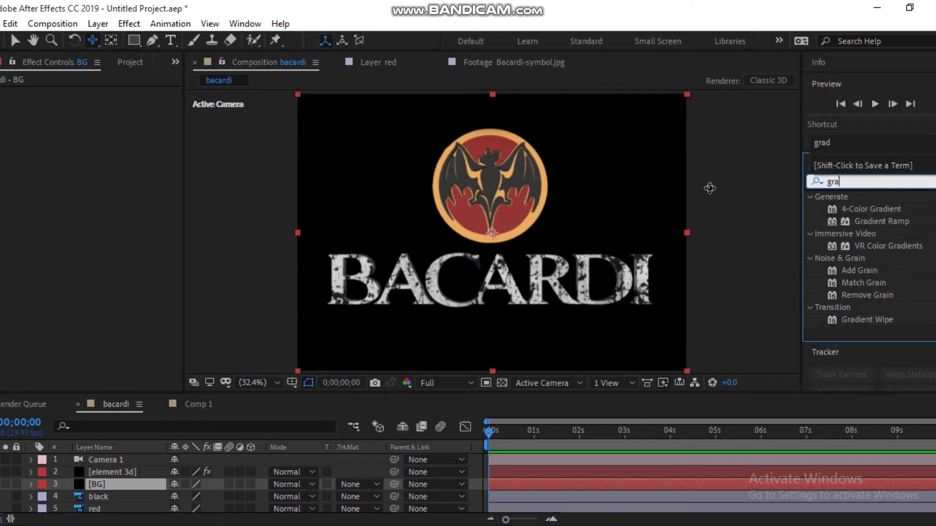
text(di)
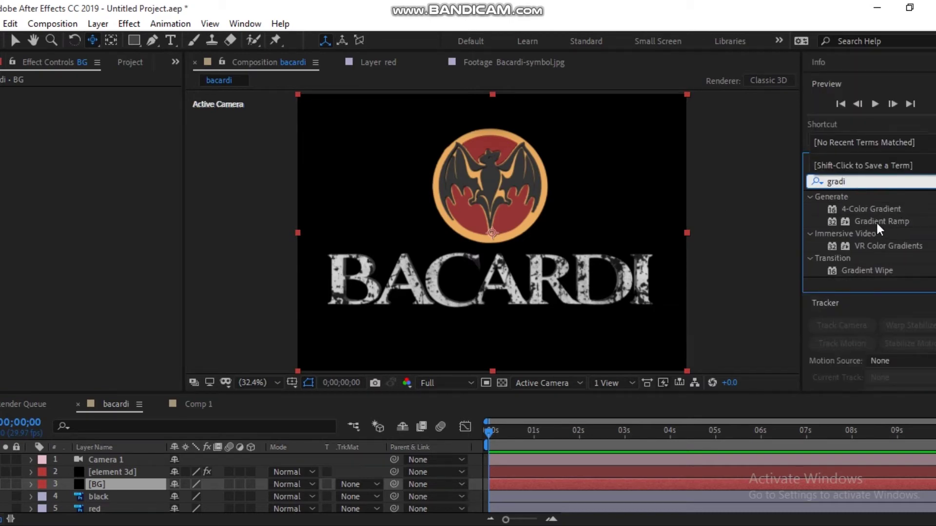
drag(883, 221, 109, 484)
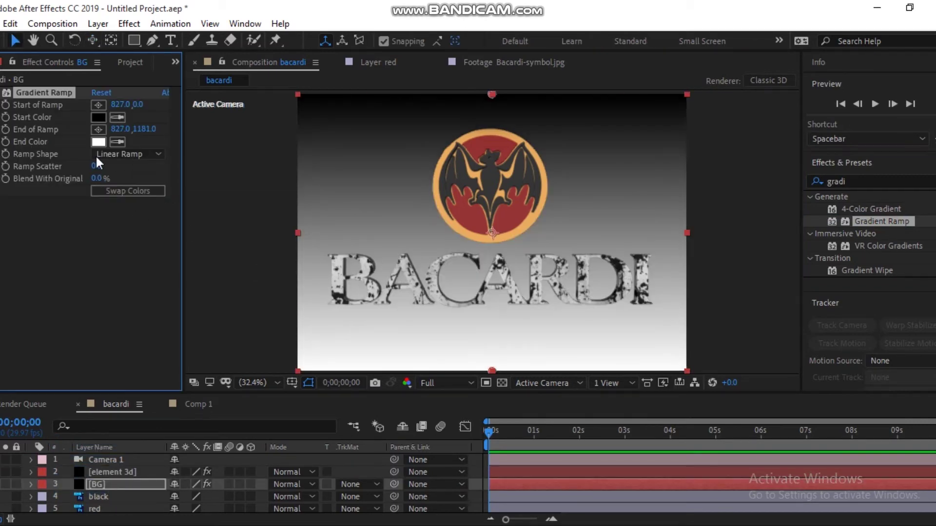
click(98, 142)
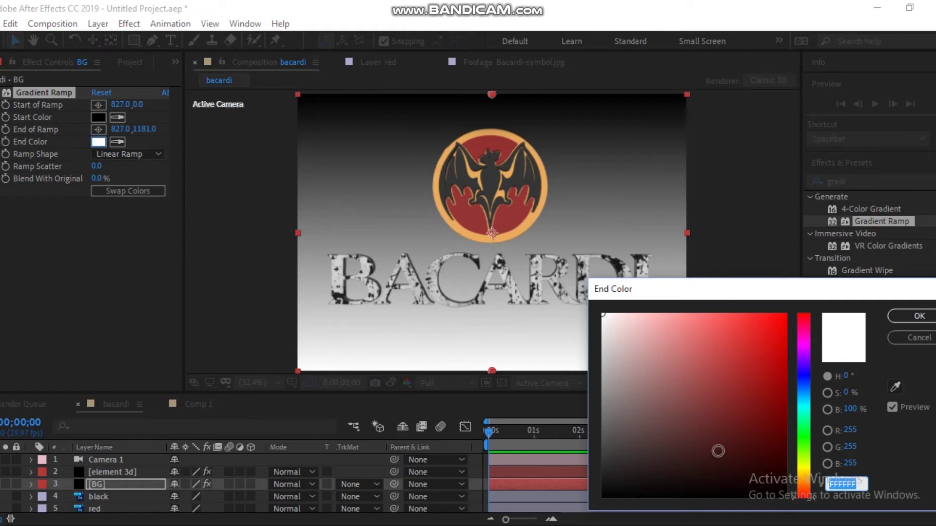
mouse_move(718, 451)
mouse_down()
mouse_move(707, 449)
mouse_move(699, 467)
mouse_up()
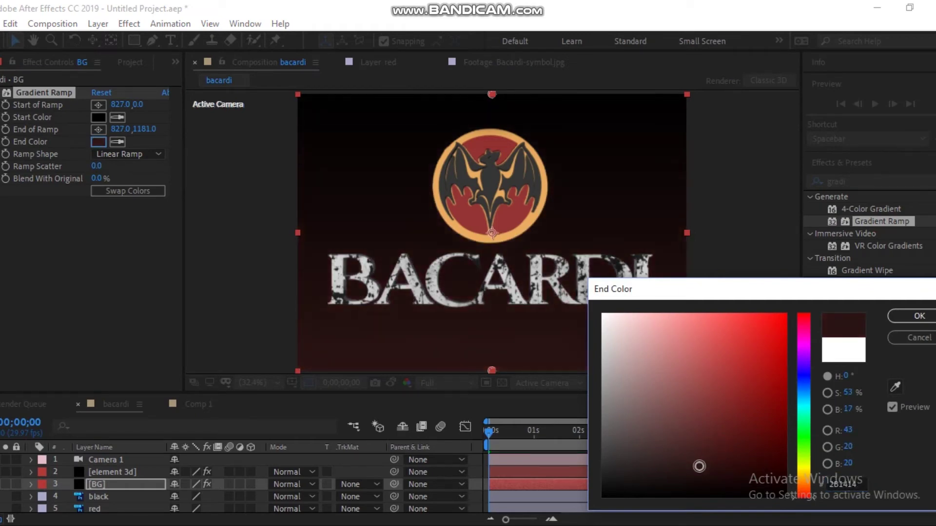
drag(802, 444, 803, 494)
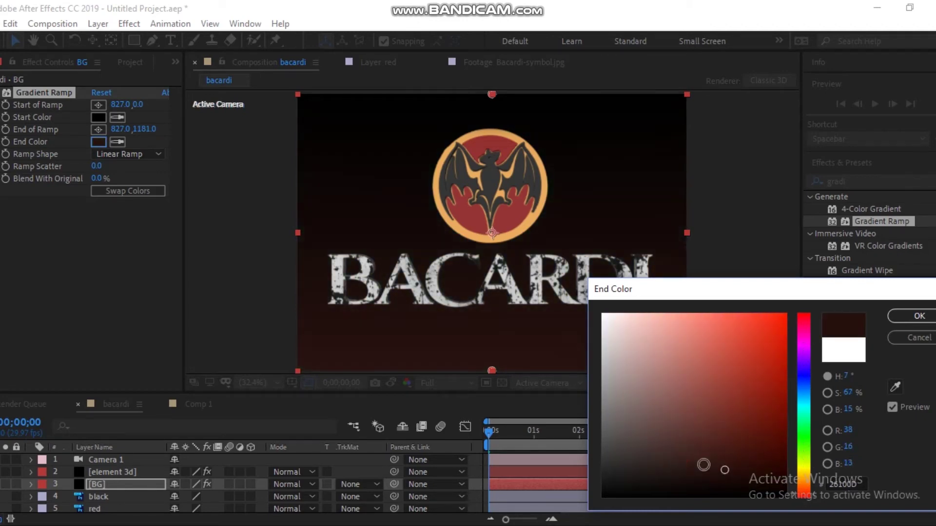
click(681, 455)
drag(681, 455, 706, 462)
click(912, 314)
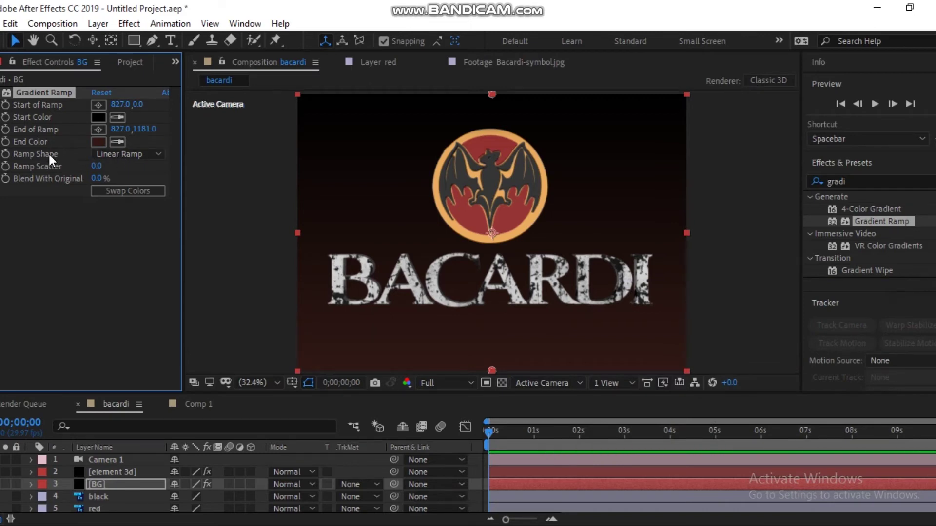
- Make the ramp Radial, swap colors, and place its start near the top, end far below
click(101, 155)
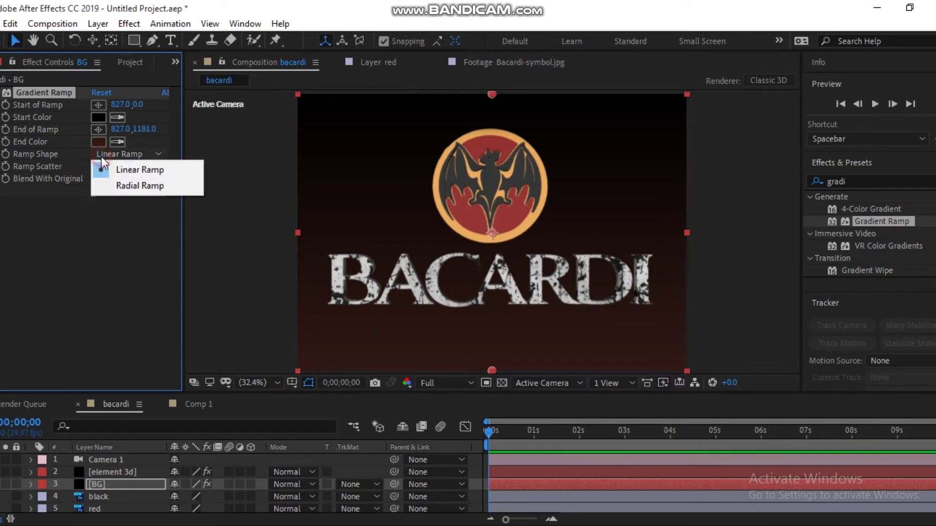
click(120, 188)
click(116, 191)
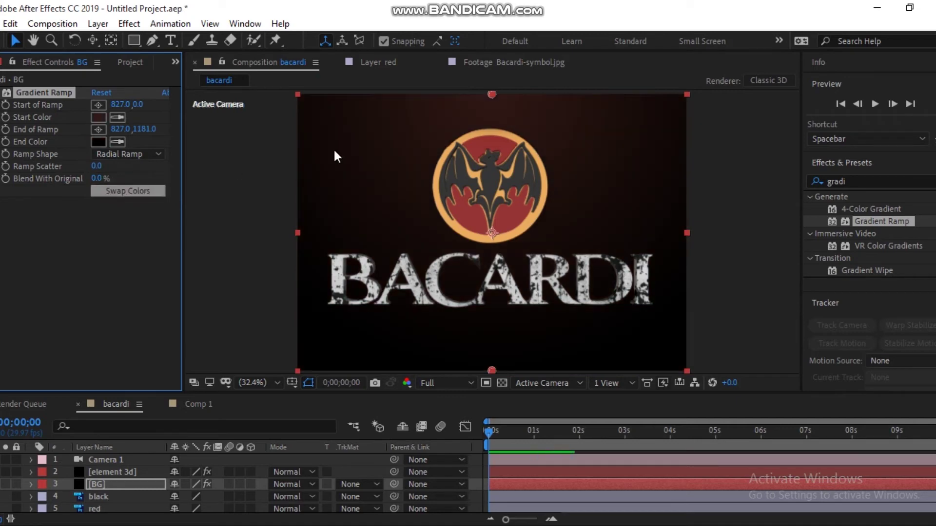
mouse_move(490, 92)
mouse_down()
mouse_move(469, 123)
mouse_move(470, 171)
mouse_move(317, 130)
mouse_move(503, 102)
mouse_move(488, 102)
mouse_up()
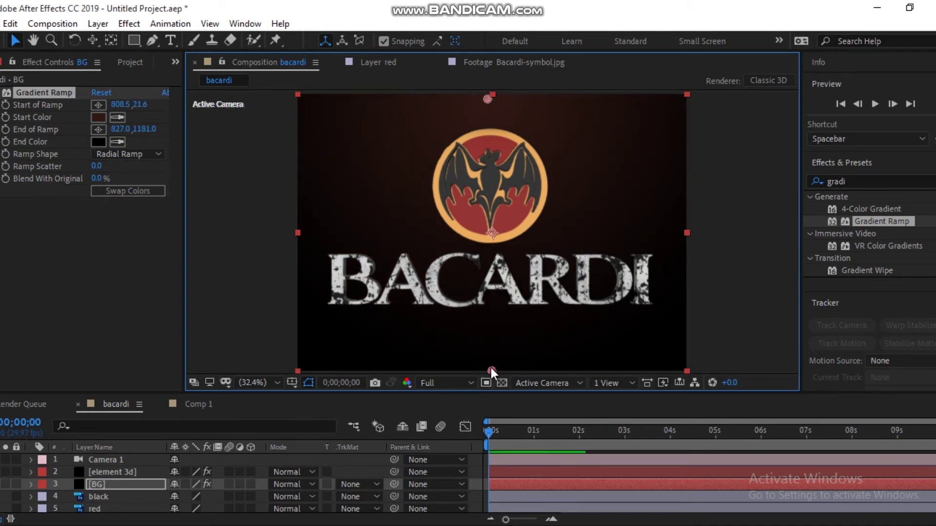
drag(489, 366, 518, 525)
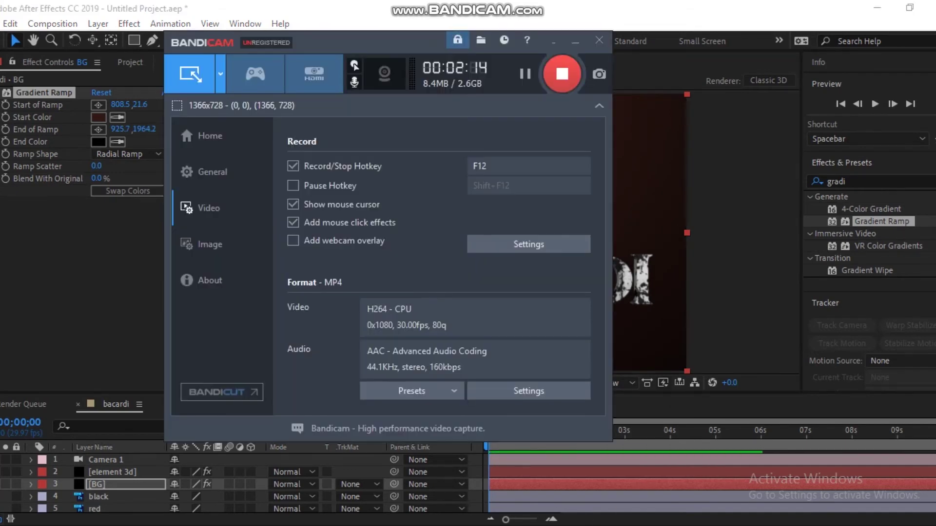
key(alt+Tab)
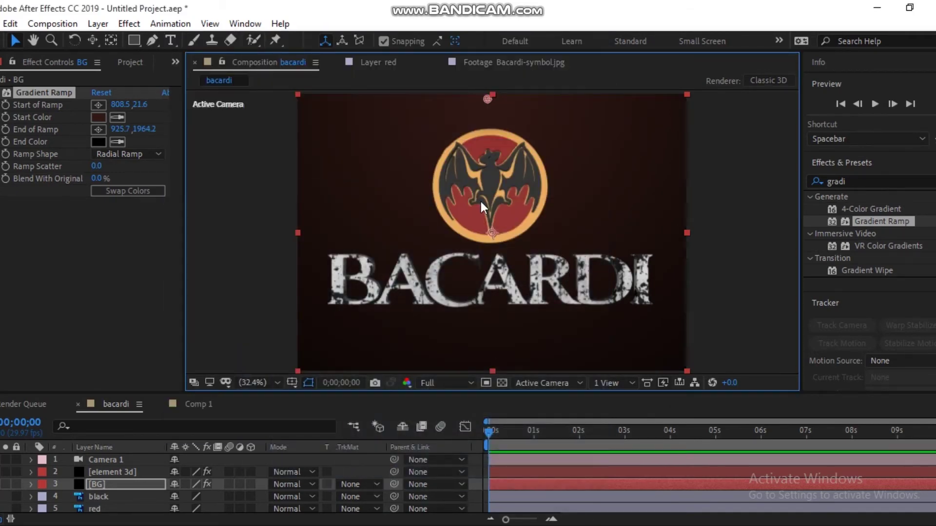
- Enable ambient occlusion on element 3d with SSAO Intensity 10, toggling it once to compare
click(101, 473)
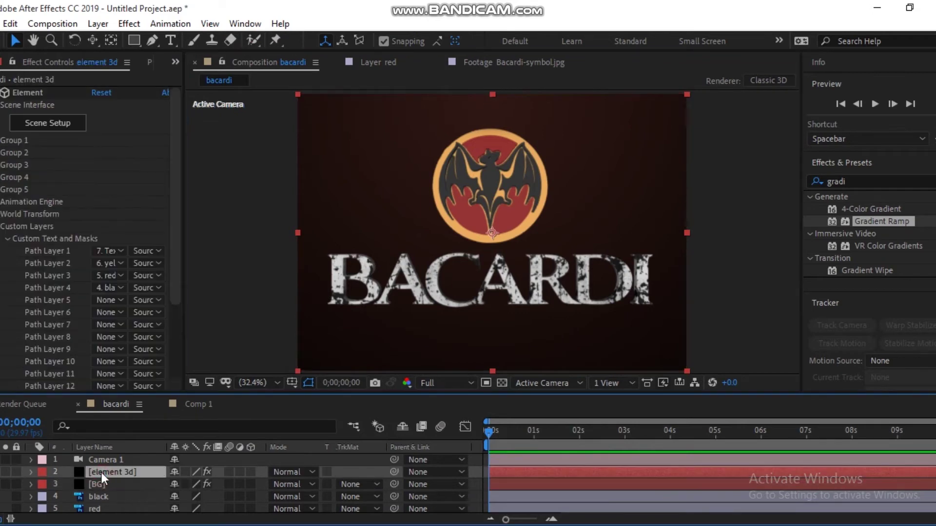
click(3, 237)
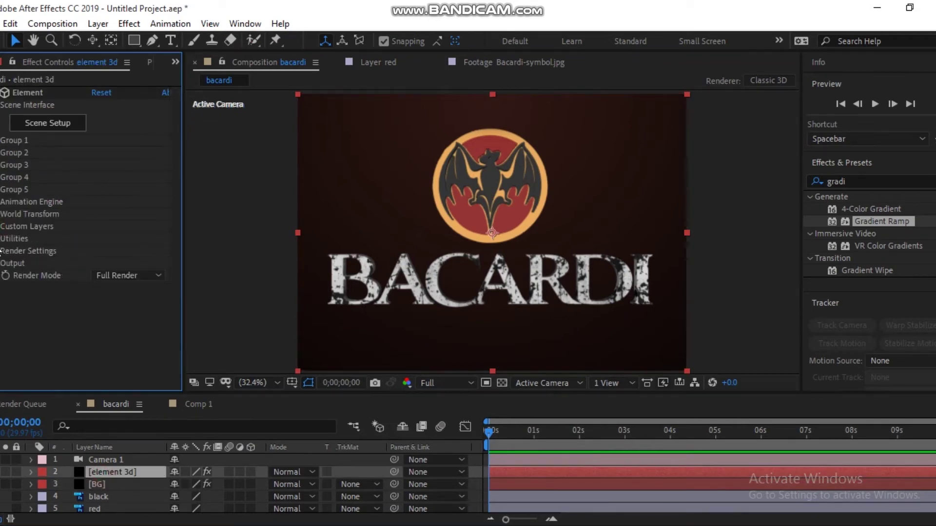
click(2, 251)
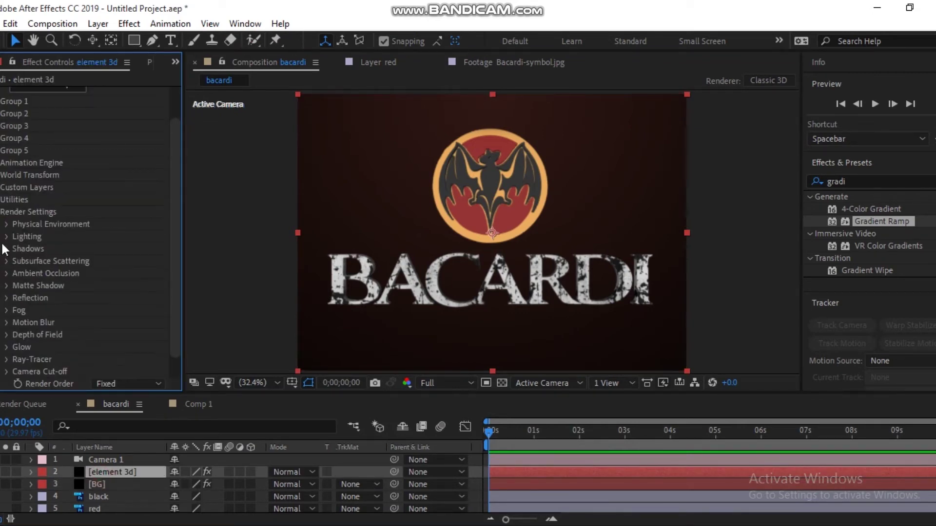
click(6, 273)
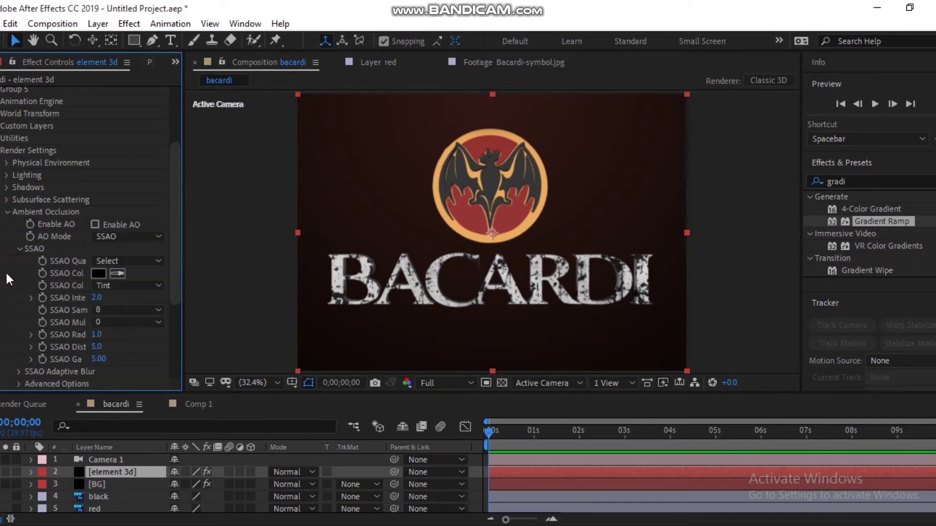
click(96, 223)
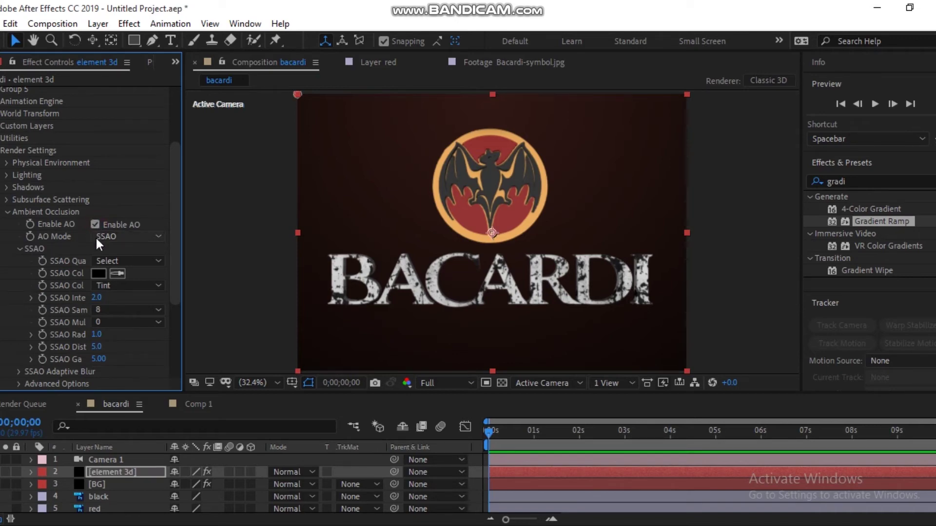
click(96, 298)
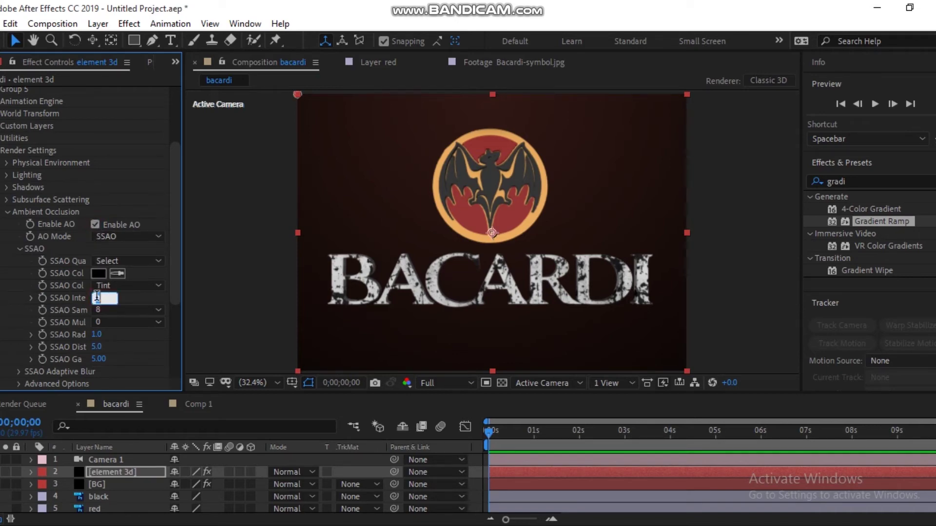
text(10)
key(Return)
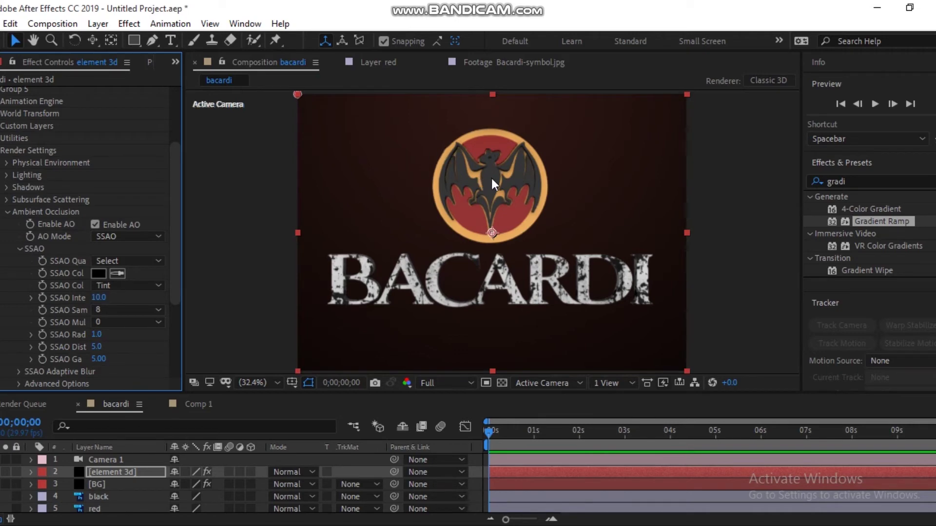
click(95, 225)
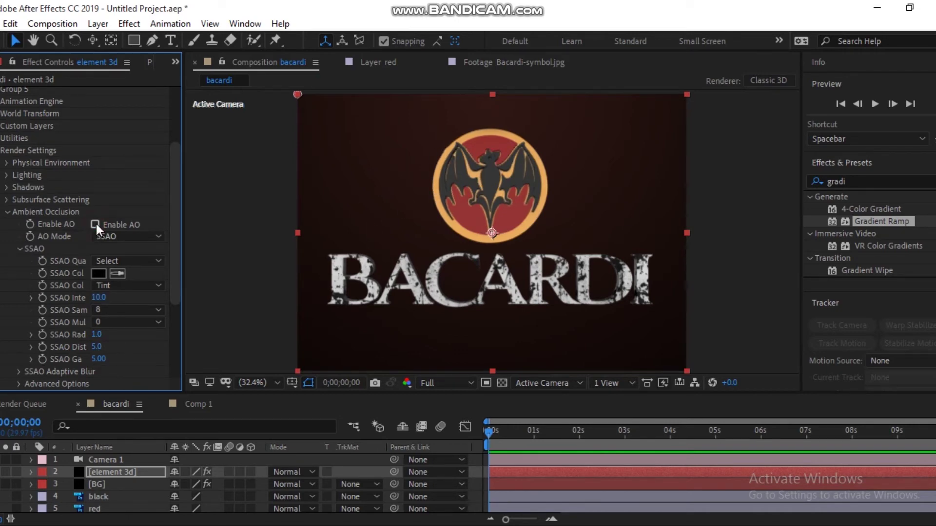
click(95, 225)
- Add a Point-type light, Point Light 1, to the bacardi composition
click(95, 225)
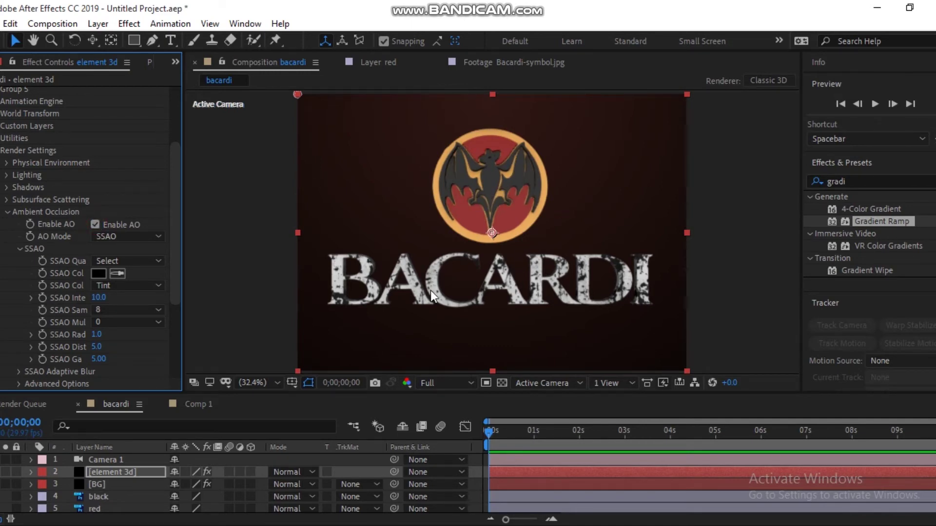
click(98, 24)
click(103, 39)
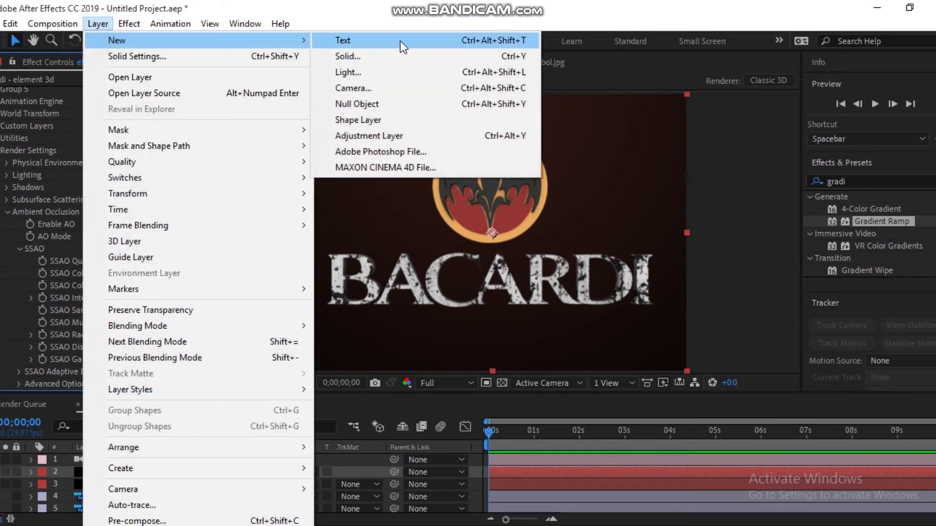
click(366, 73)
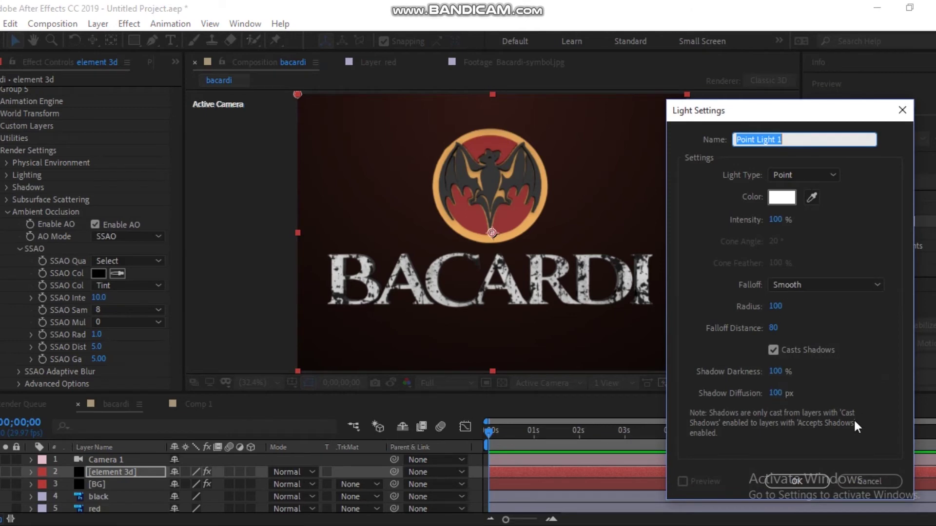
click(804, 483)
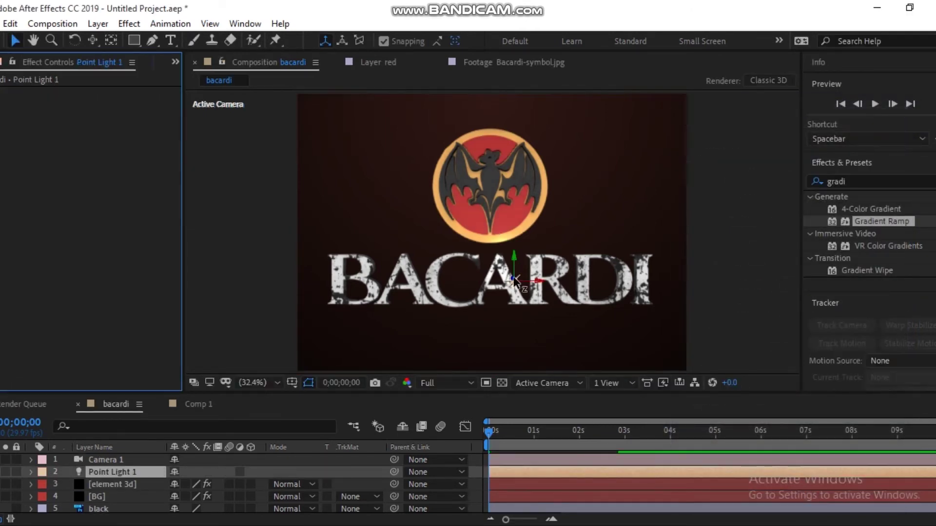
- Drag Point Light 1 above and left of the bat medallion, undoing an accidental element 3d move
click(532, 278)
drag(681, 285, 321, 288)
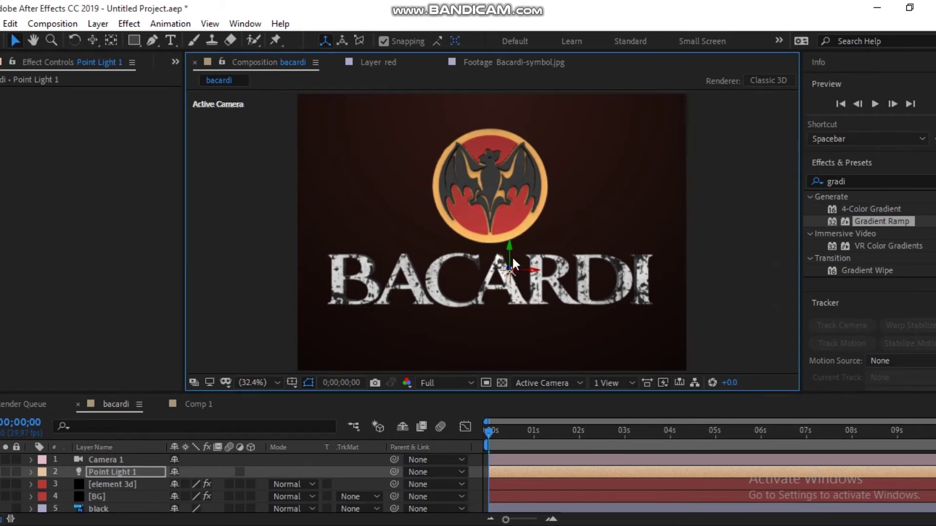
drag(511, 236, 355, 155)
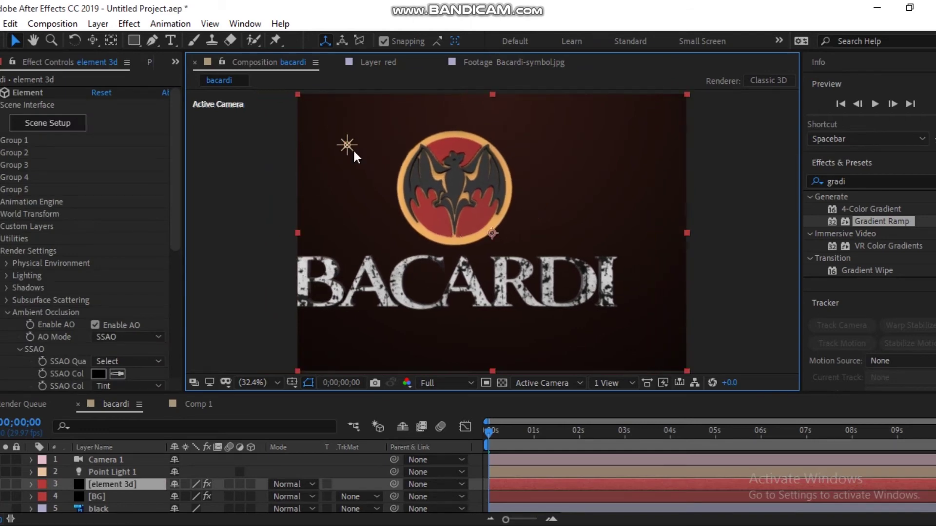
key(ctrl+z)
click(347, 145)
click(347, 144)
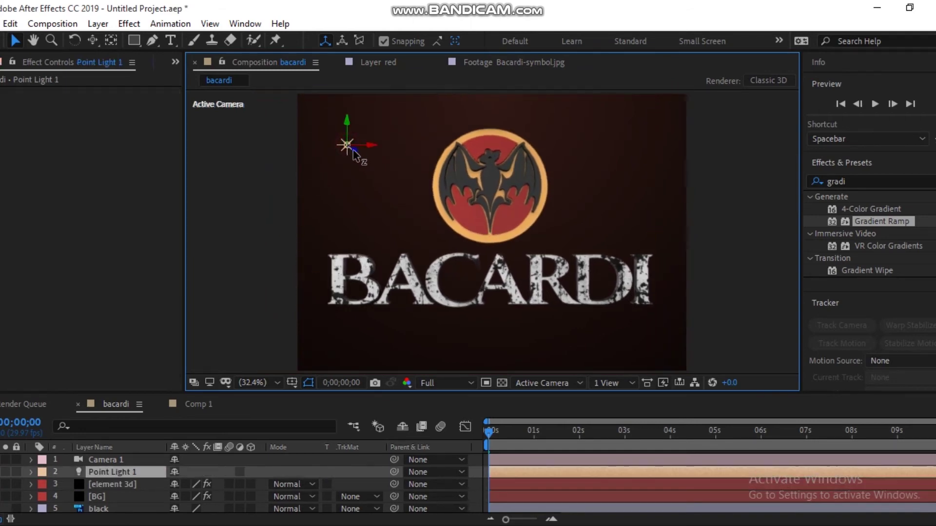
drag(354, 151, 323, 152)
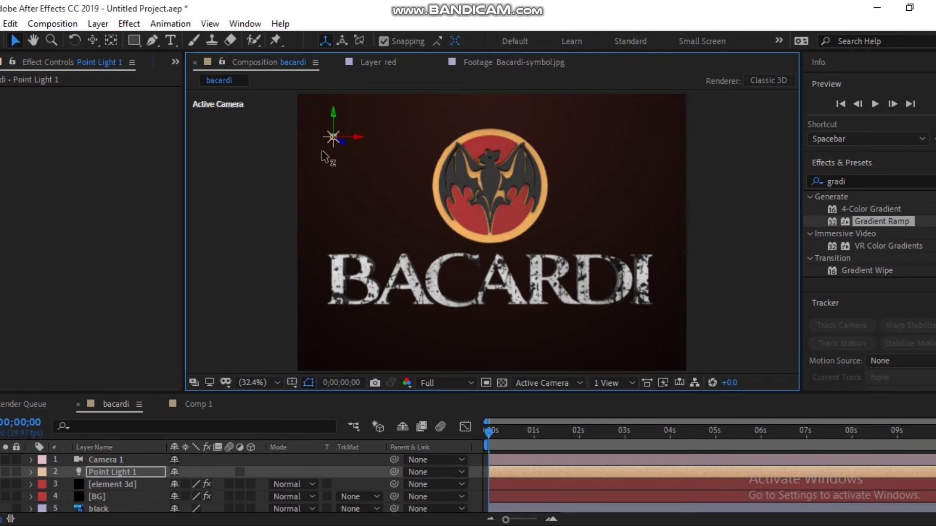
- Color Point Light 1 cyan (hex 00A8FF shifted to R 0, G 240, B 255) and place it above the medallion's left edge
double_click(106, 471)
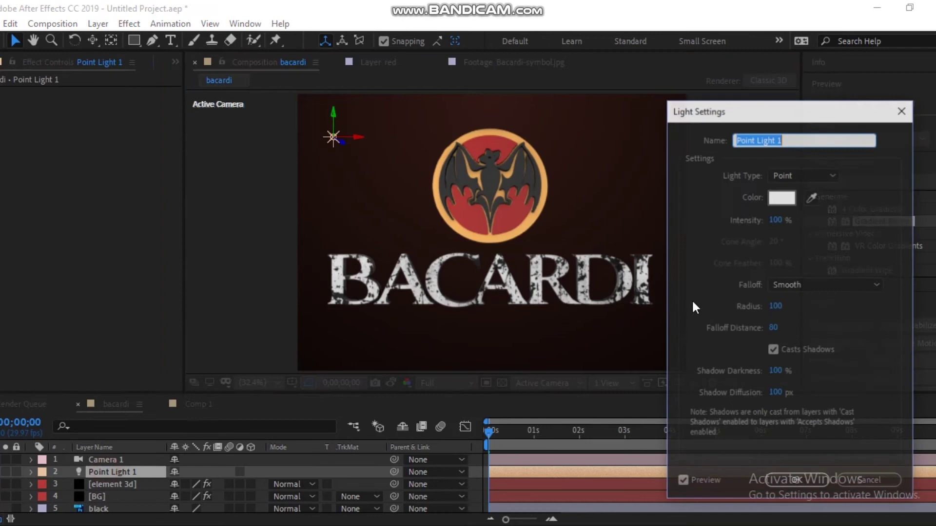
click(780, 198)
text(00A8FF)
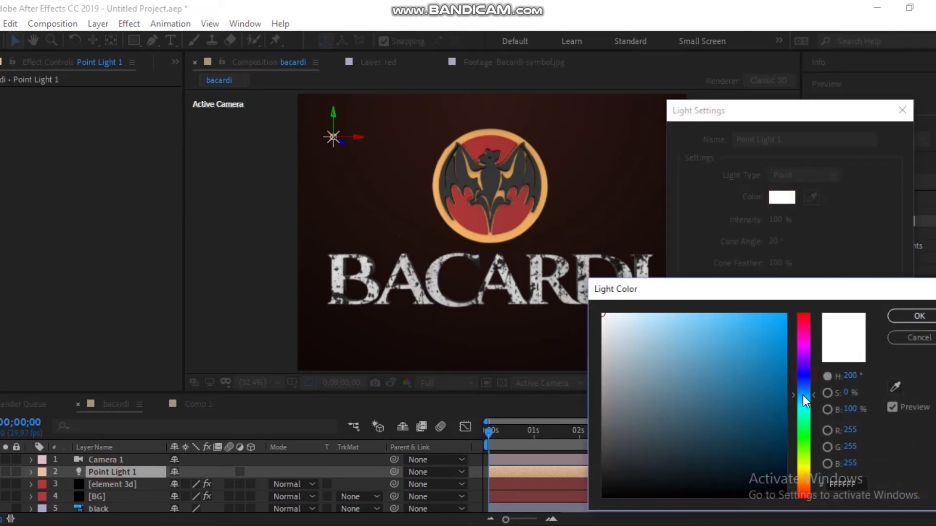
key(Tab)
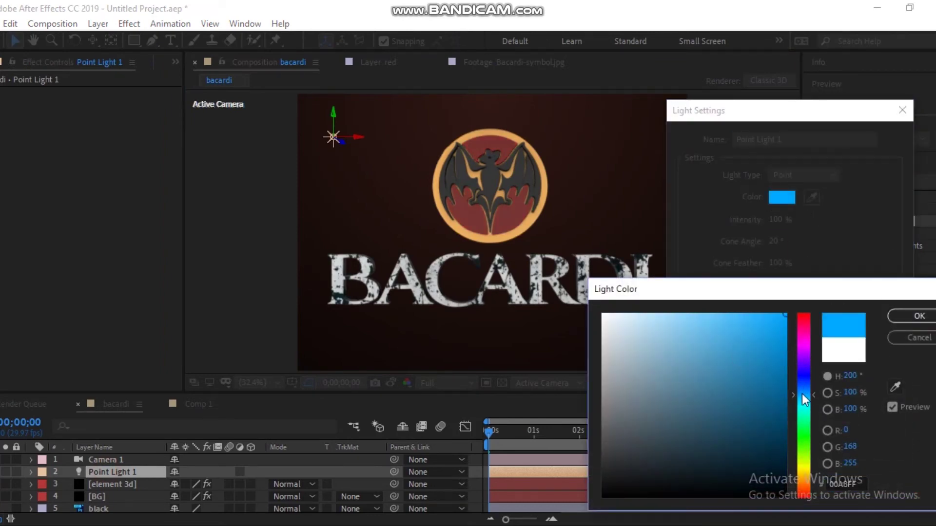
mouse_move(802, 394)
mouse_down()
mouse_move(803, 413)
mouse_move(804, 403)
mouse_up()
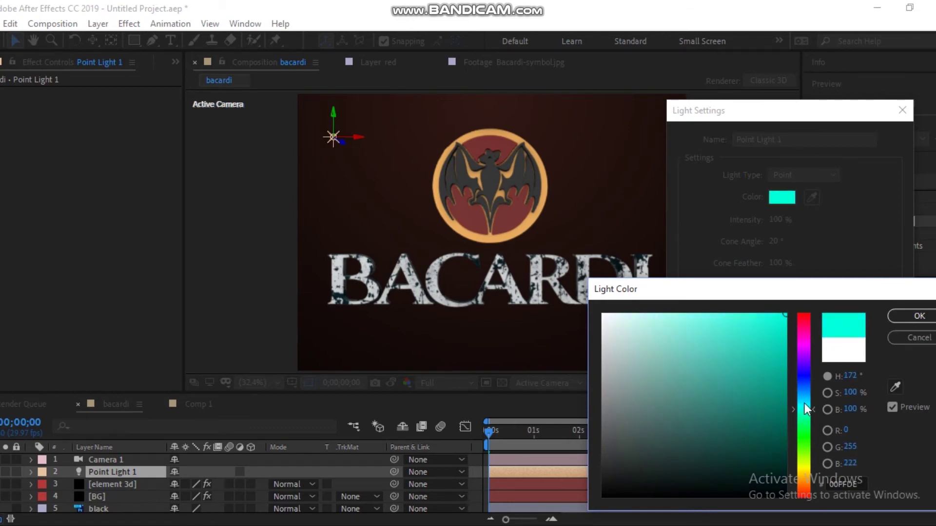
click(928, 320)
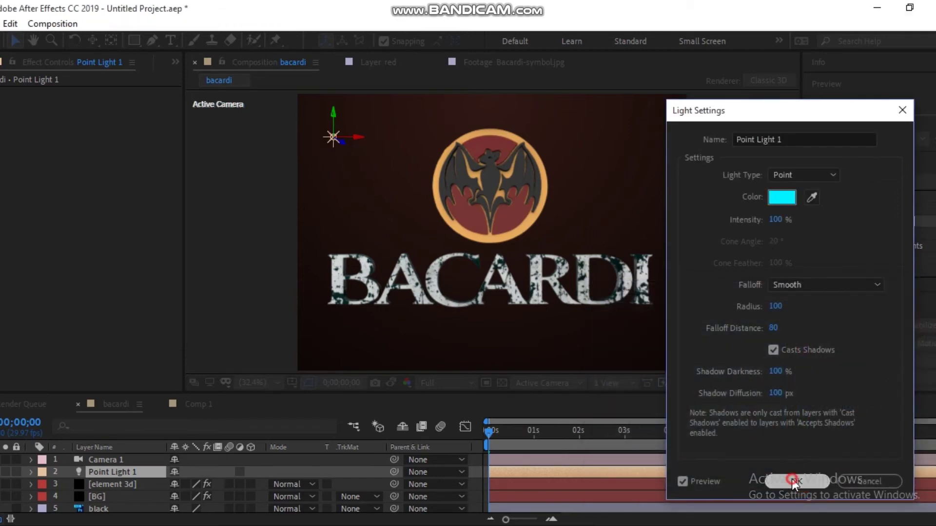
click(797, 482)
drag(388, 142, 416, 140)
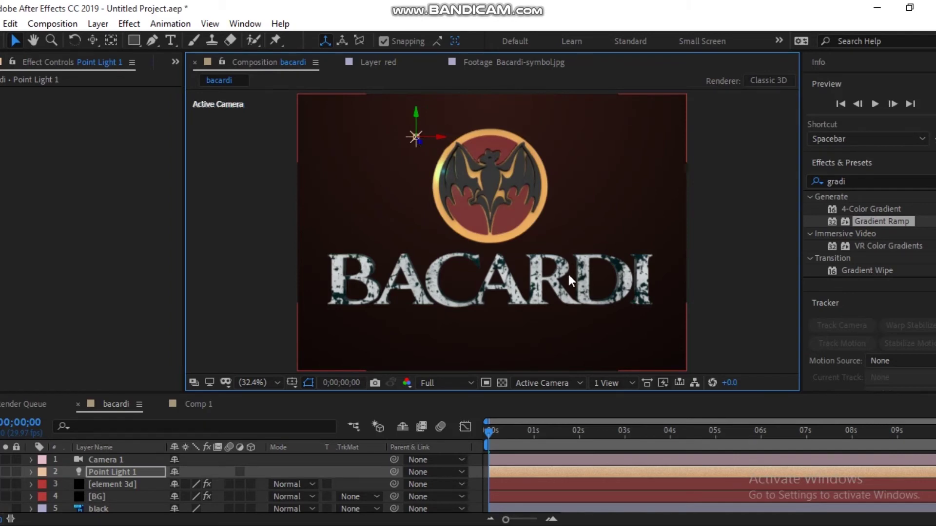
- Duplicate Point Light 1 into Point Light 2 and place it beside the right end of BACARDI
click(106, 472)
key(ctrl+d)
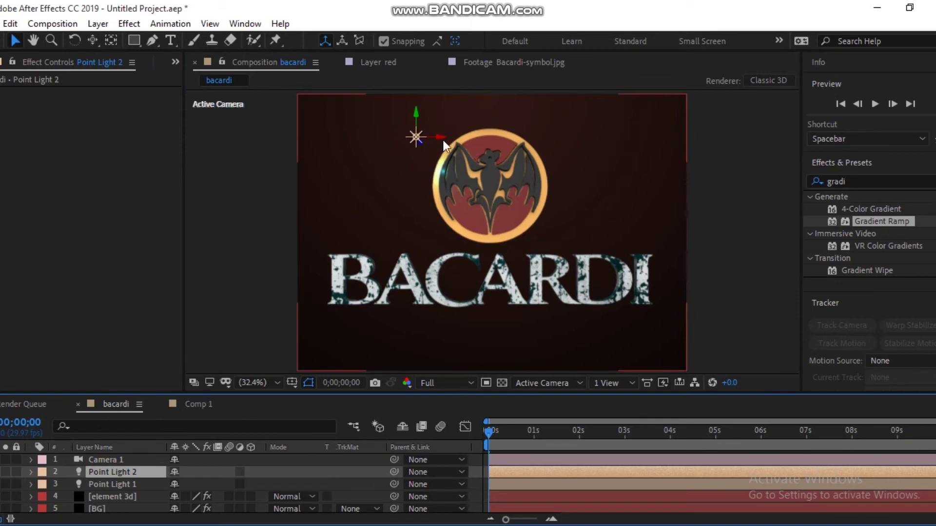
drag(441, 138, 629, 155)
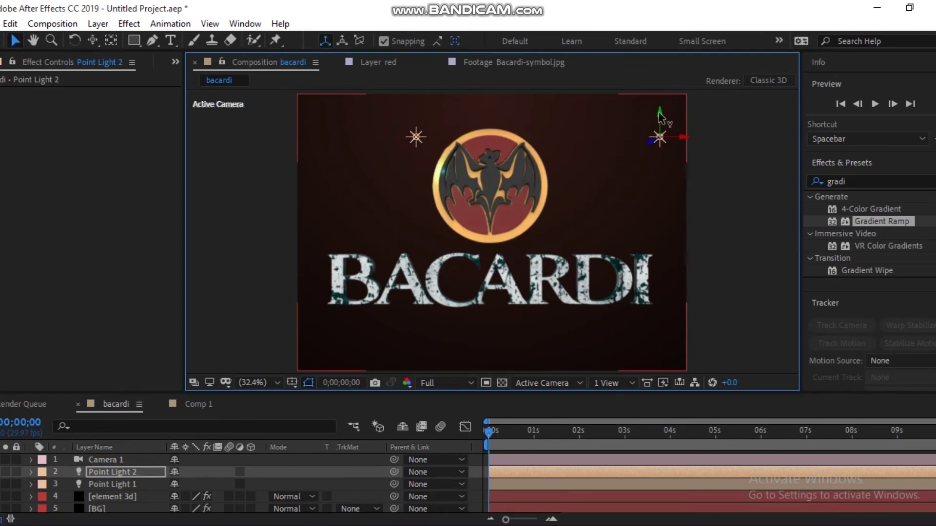
drag(662, 117, 708, 284)
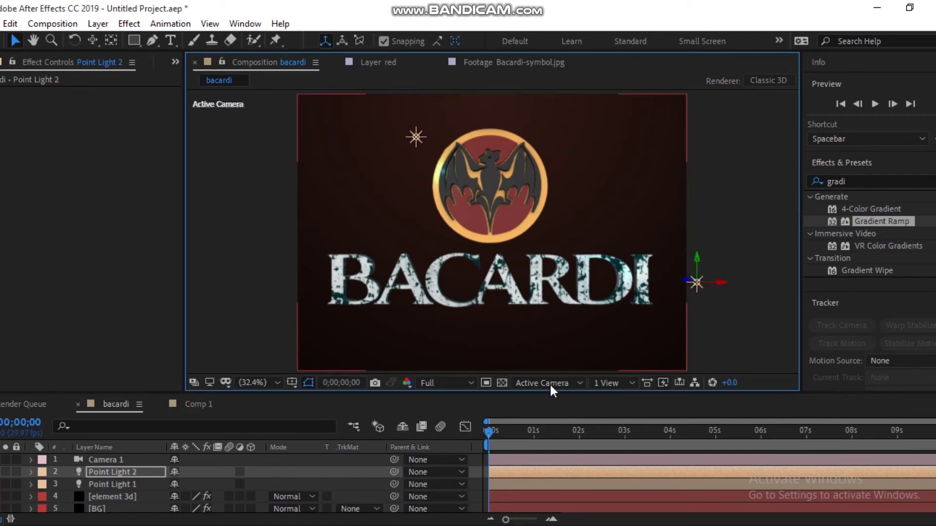
- In the Left 3D view, adjust Point Light 1's depth in the scene
click(562, 383)
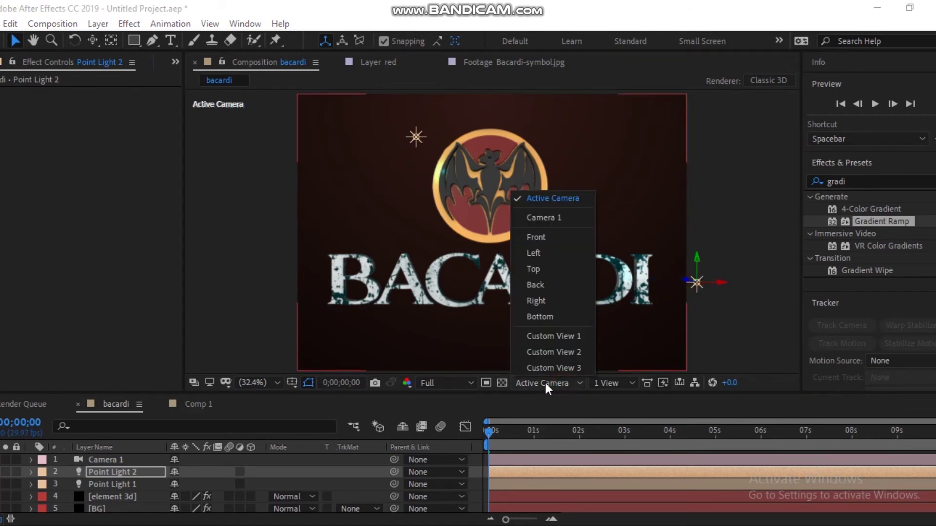
click(543, 254)
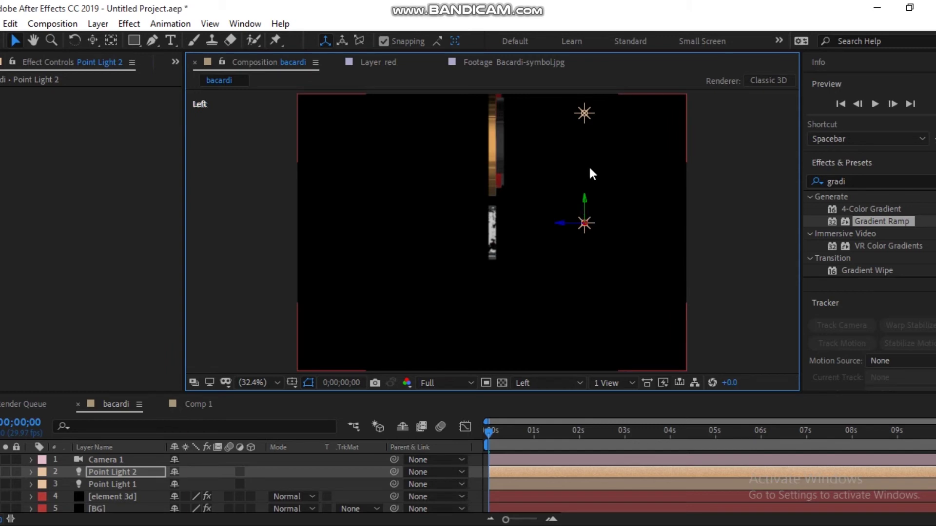
click(584, 112)
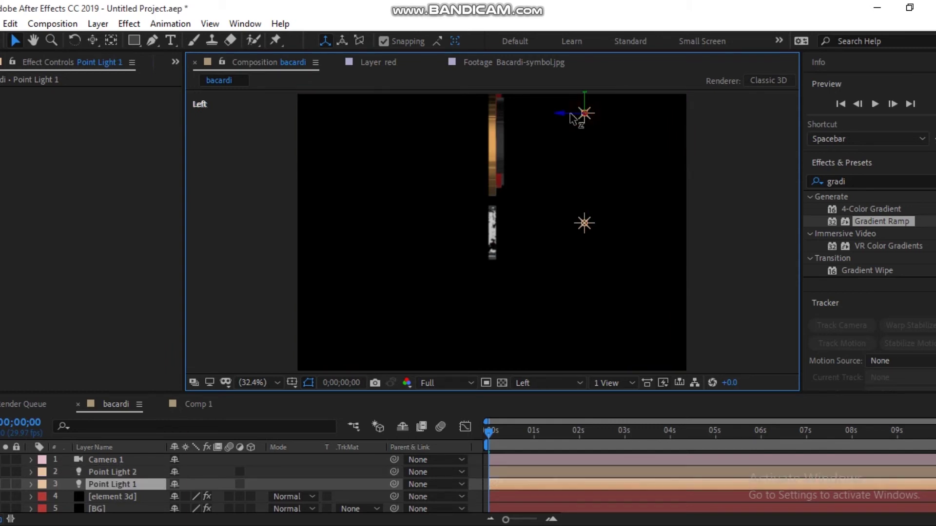
drag(566, 114, 534, 115)
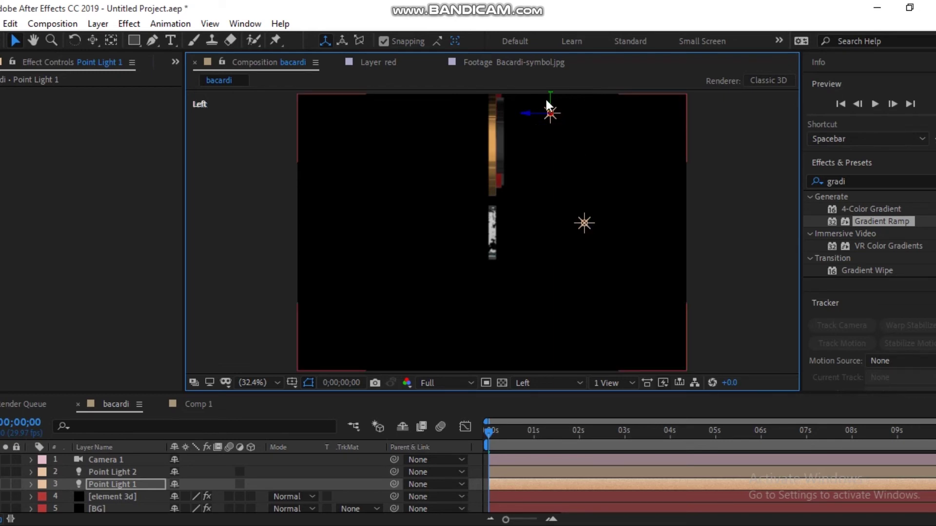
click(583, 221)
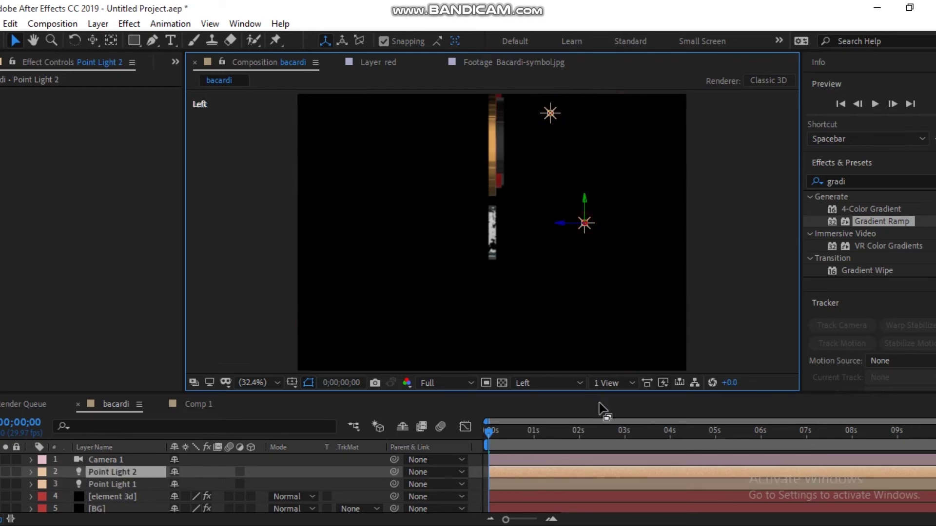
- In the Front view, shift Point Light 1 slightly left and Point Light 2 slightly right
click(563, 382)
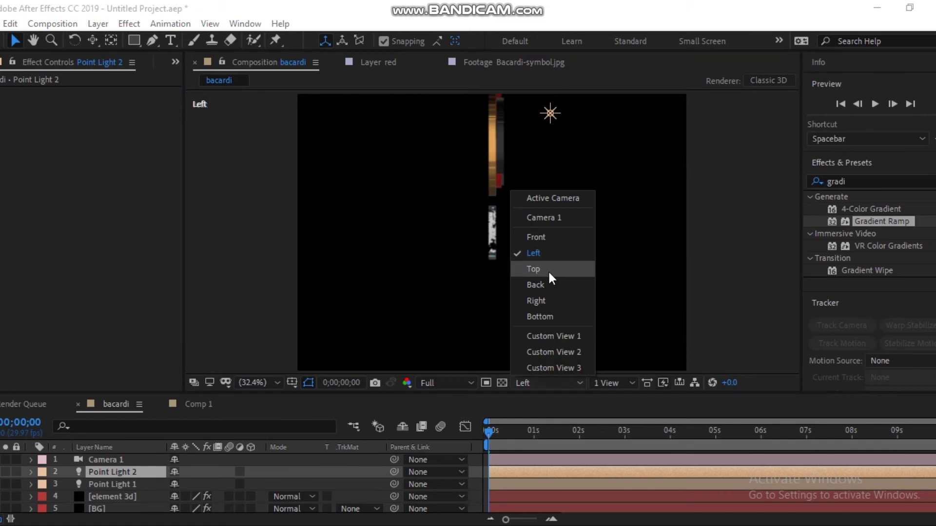
click(548, 237)
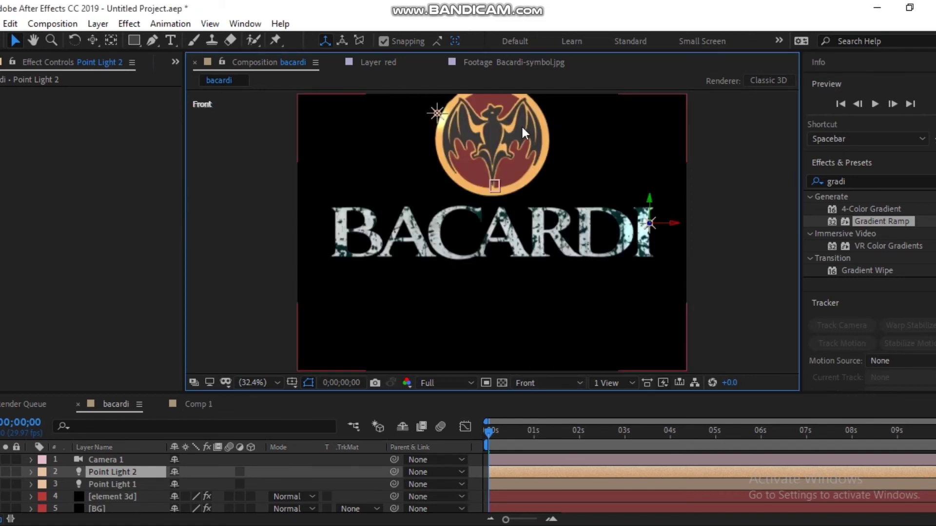
click(437, 113)
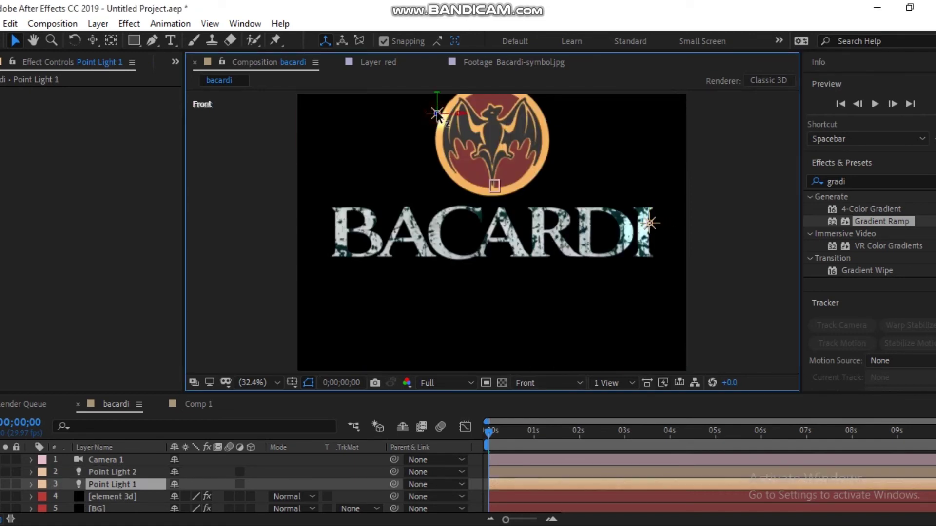
drag(451, 111, 427, 111)
click(651, 222)
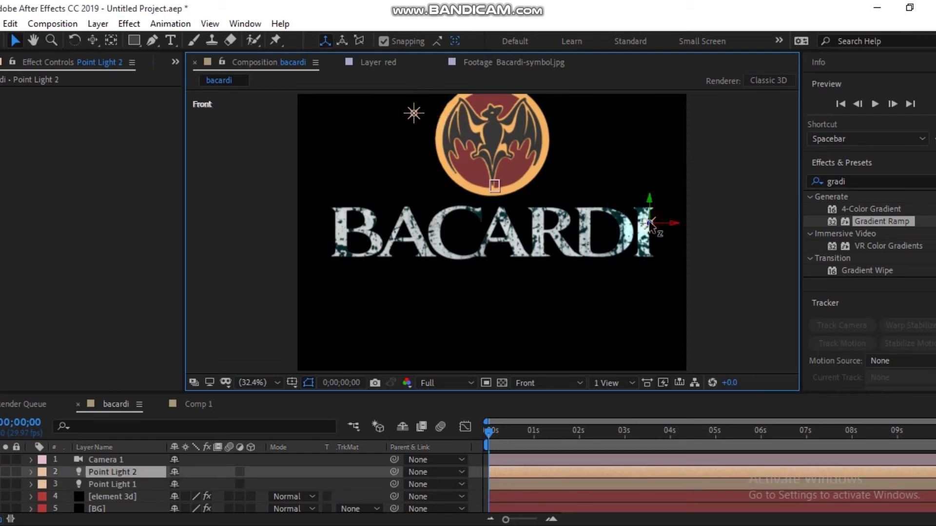
drag(665, 227, 687, 228)
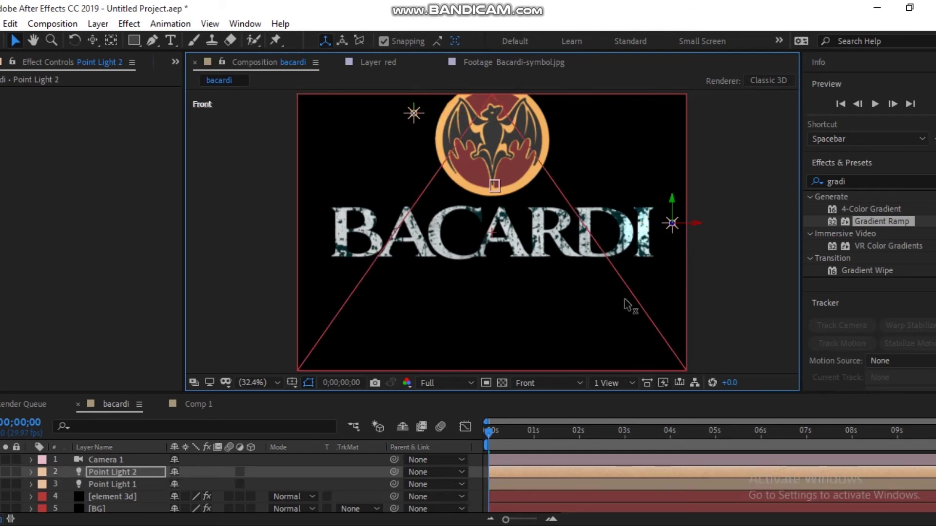
drag(552, 394, 552, 392)
- Return the viewer to Active Camera and select the element 3d layer
click(550, 385)
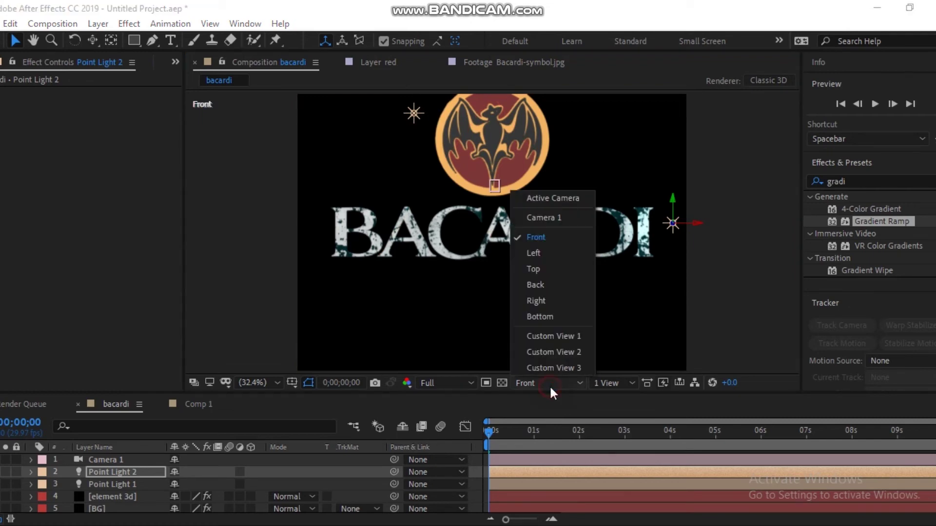
click(549, 200)
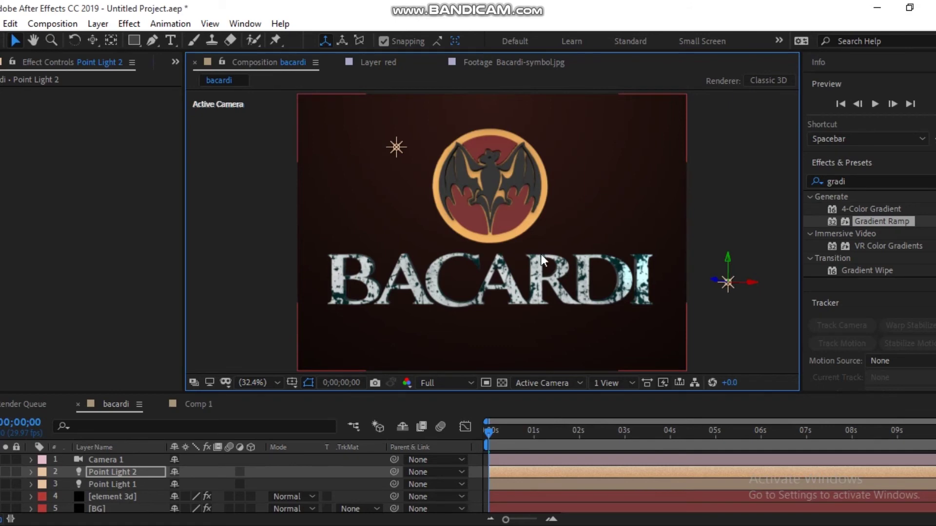
click(97, 499)
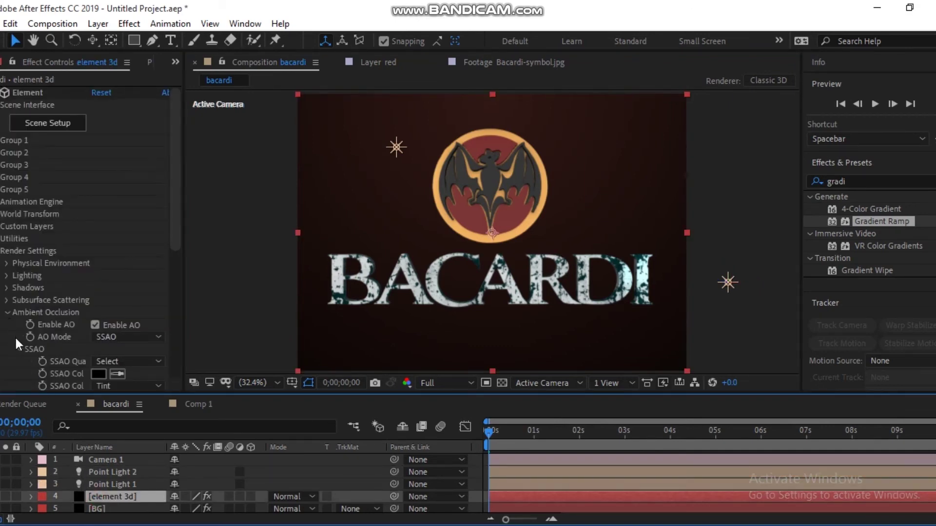
- Enable Element 3D shadows with Ray-Traced shadow mode and RT Shadow Samples set to 8
click(7, 312)
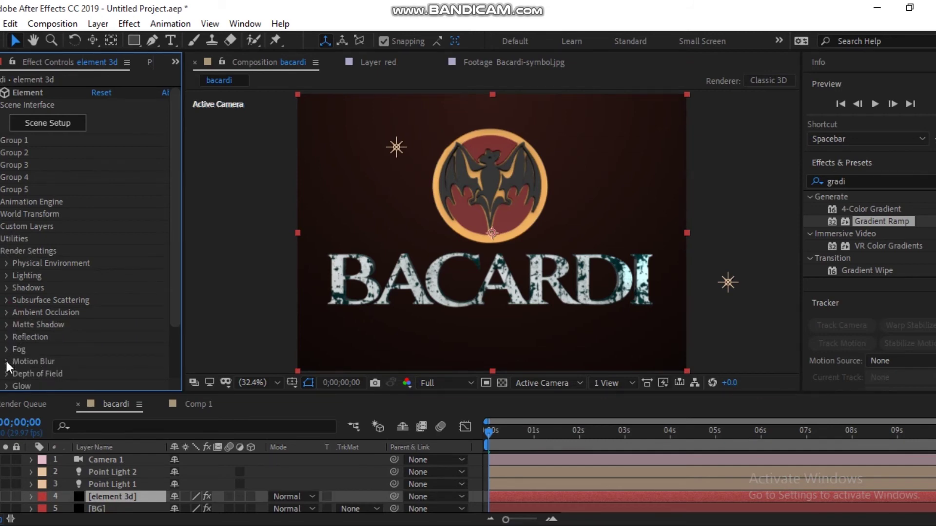
click(8, 288)
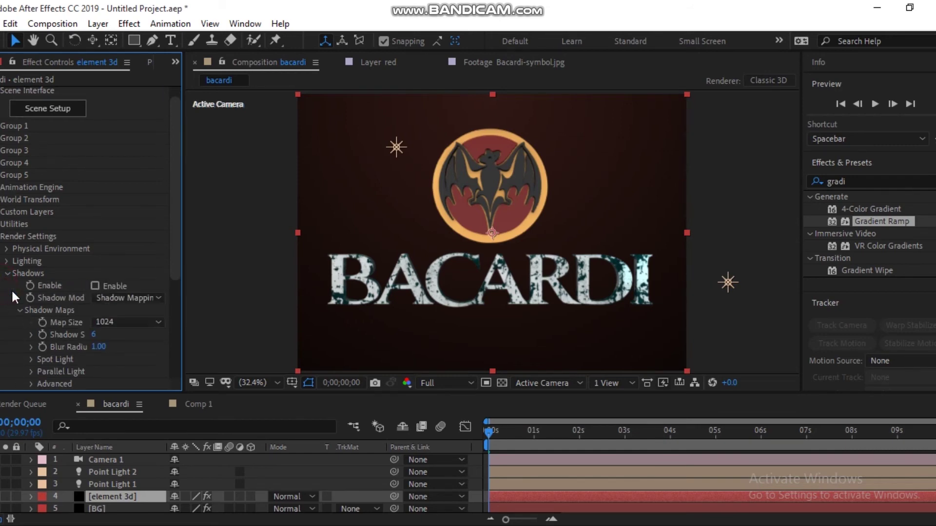
click(95, 286)
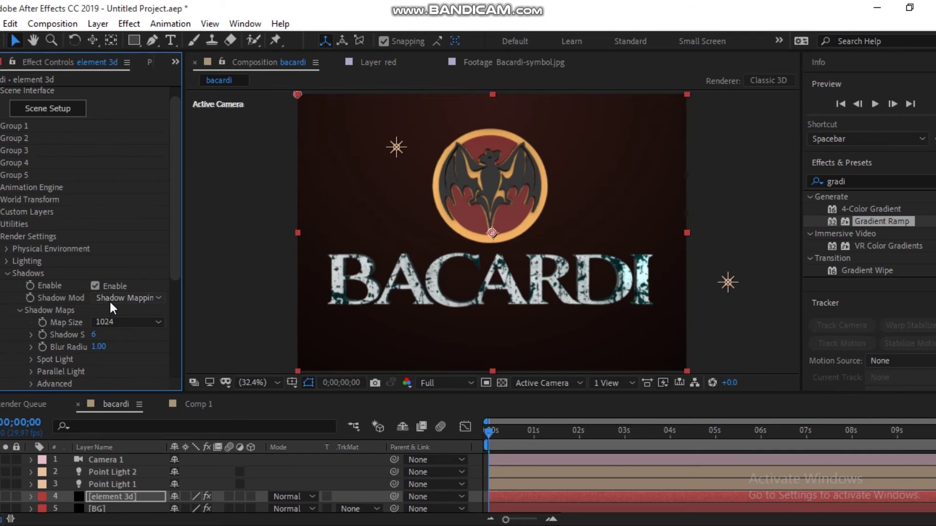
click(109, 297)
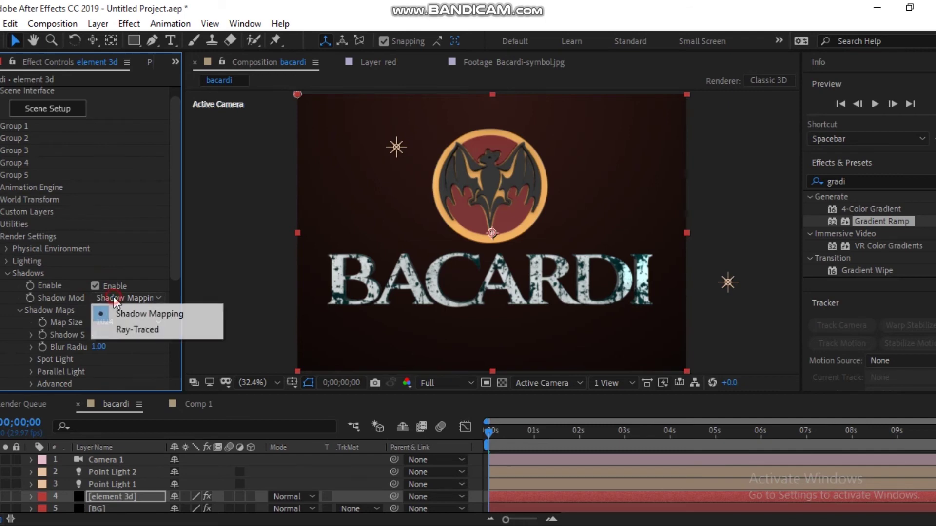
click(120, 330)
click(119, 334)
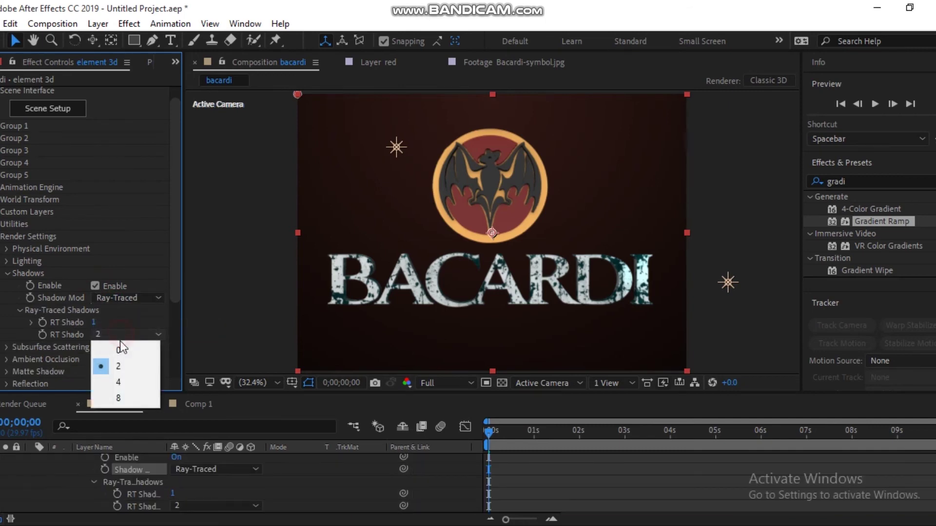
click(125, 395)
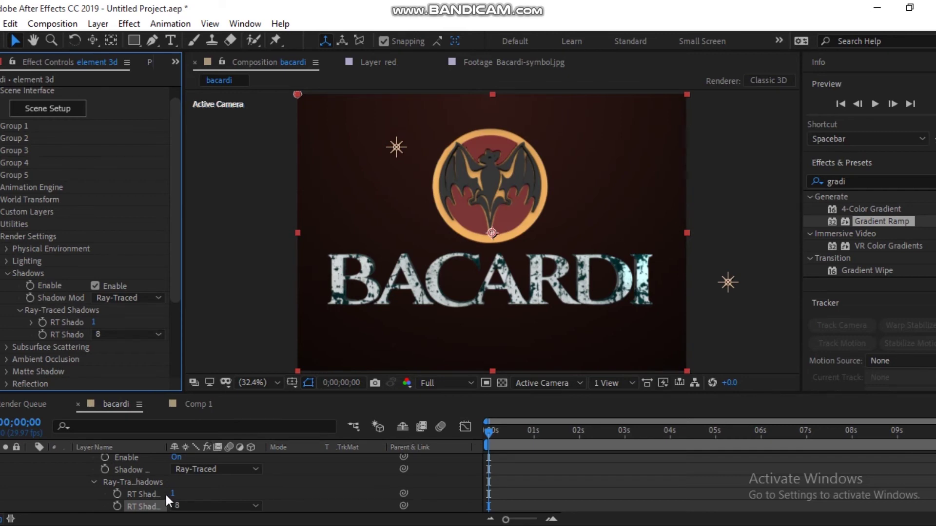
click(111, 481)
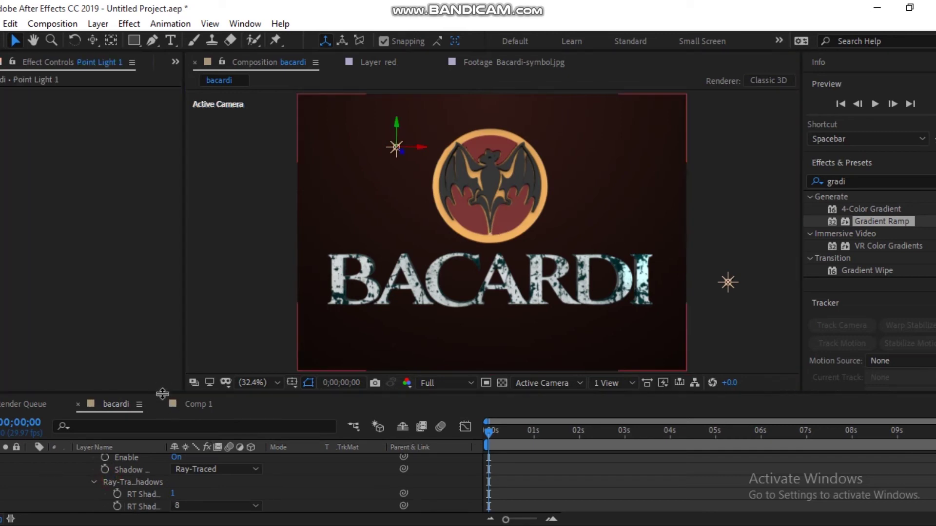
- Reveal only Camera 1's Position property in the timeline
scroll(118, 475, up, 3)
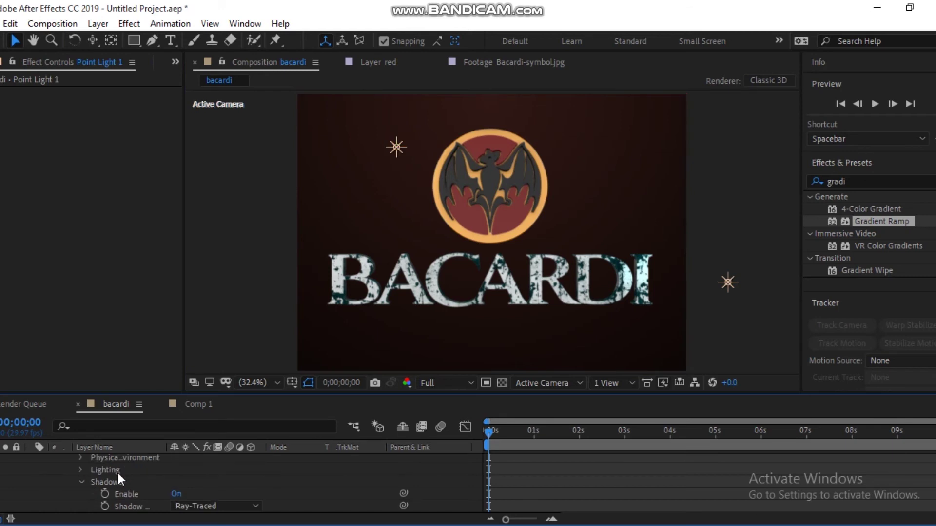
scroll(106, 482, up, 5)
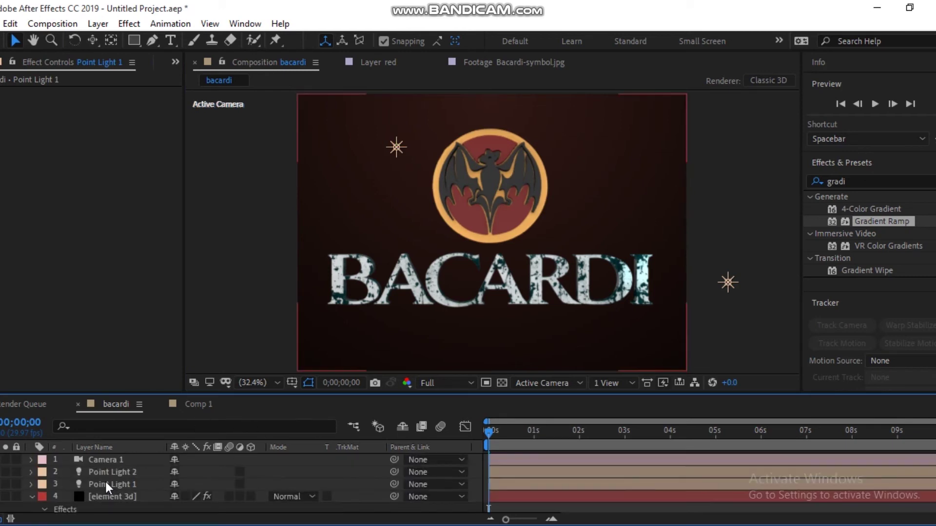
click(101, 460)
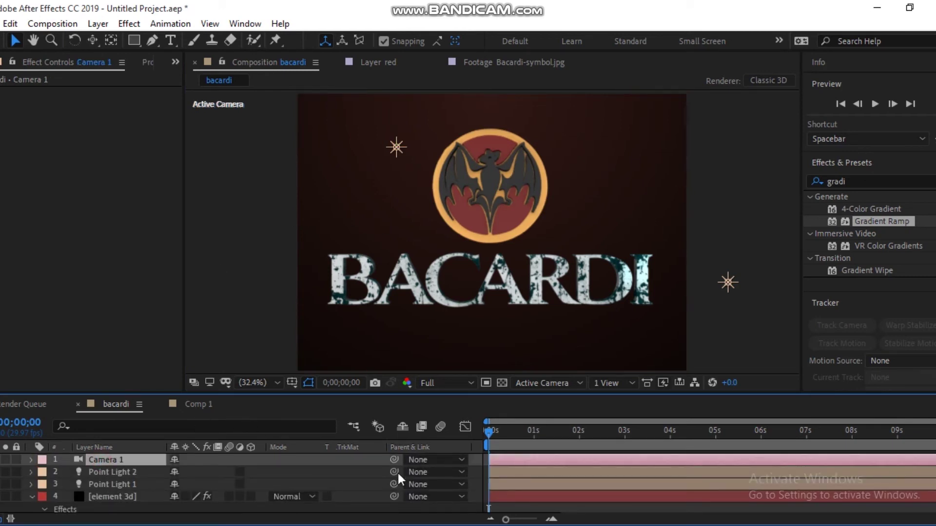
click(29, 460)
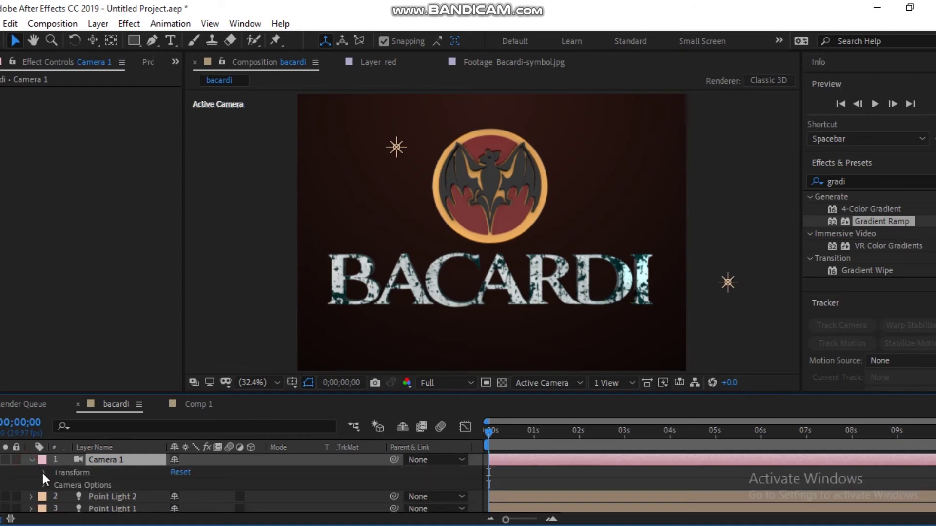
click(43, 472)
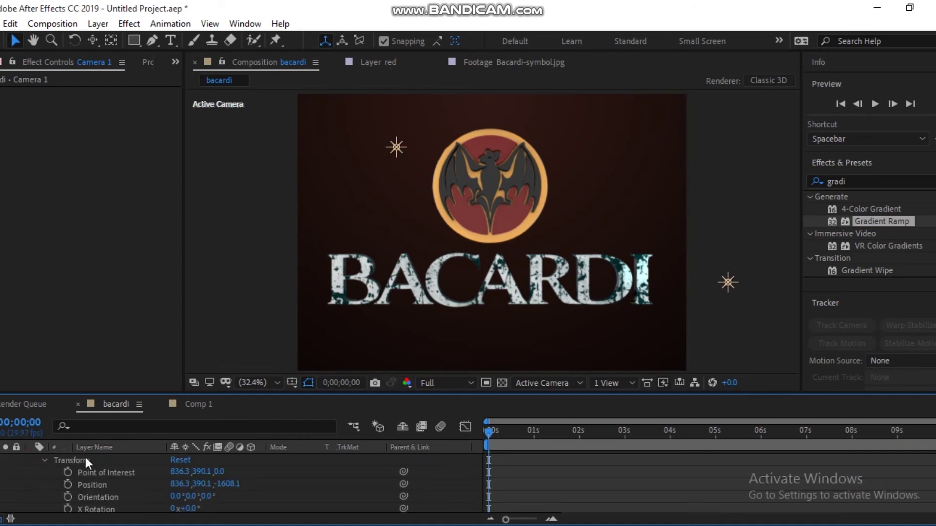
scroll(86, 463, up, 1)
key(p)
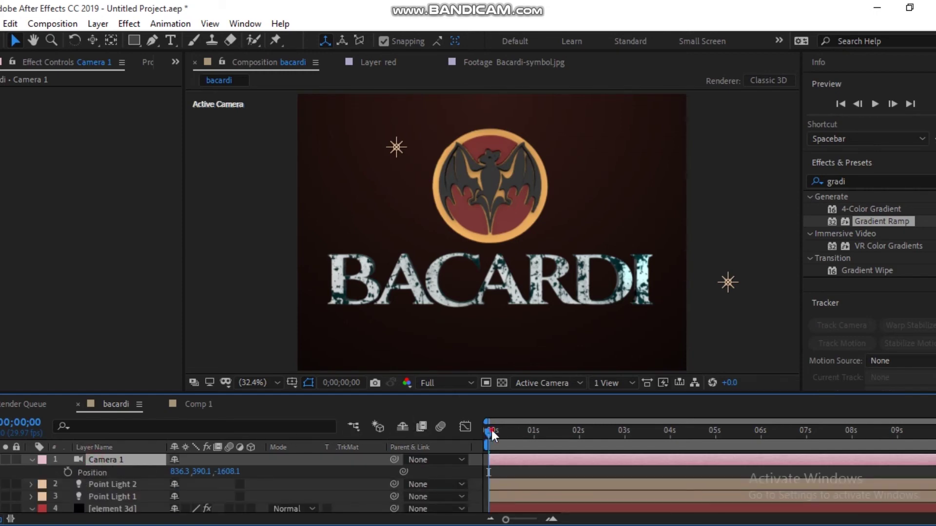
- End the work area at about 6 seconds
drag(492, 430, 567, 431)
key(KP_4)
click(528, 431)
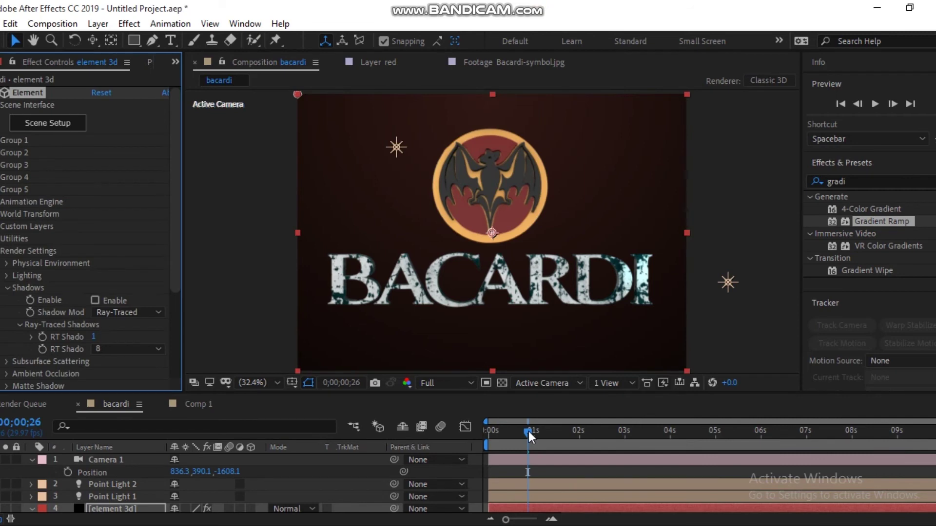
drag(528, 431, 608, 430)
drag(695, 429, 762, 440)
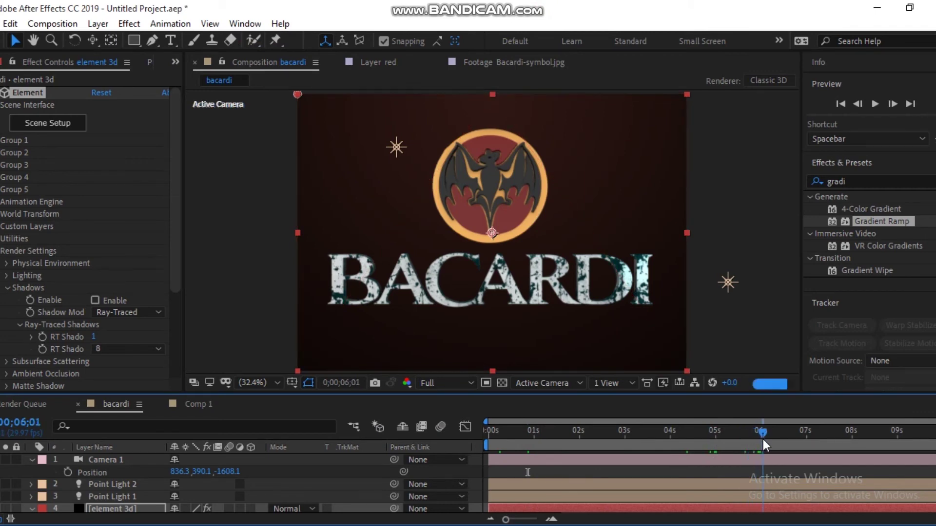
key(n)
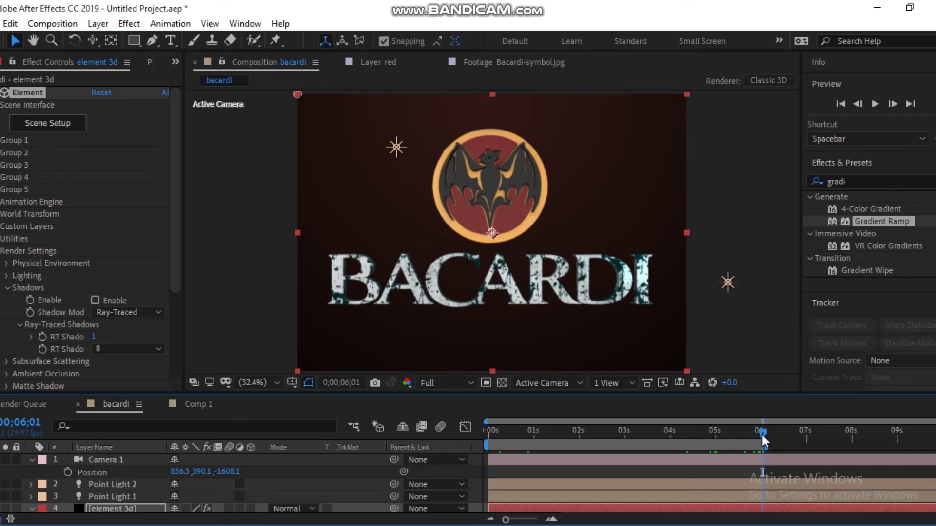
- Set a Camera 1 Position keyframe at 0;00;04;29 (836.3, 390.1, -1608.1), then return to the start
drag(764, 441, 761, 442)
drag(718, 438, 714, 436)
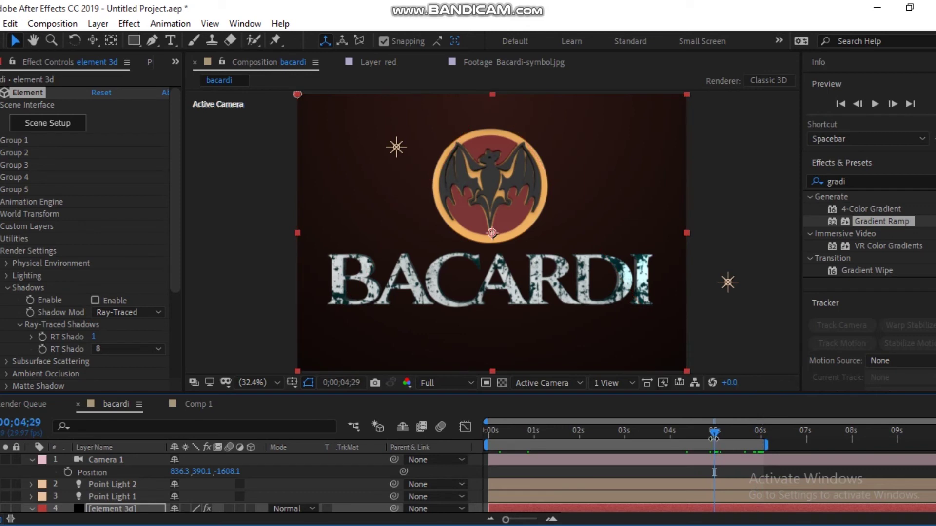
click(68, 472)
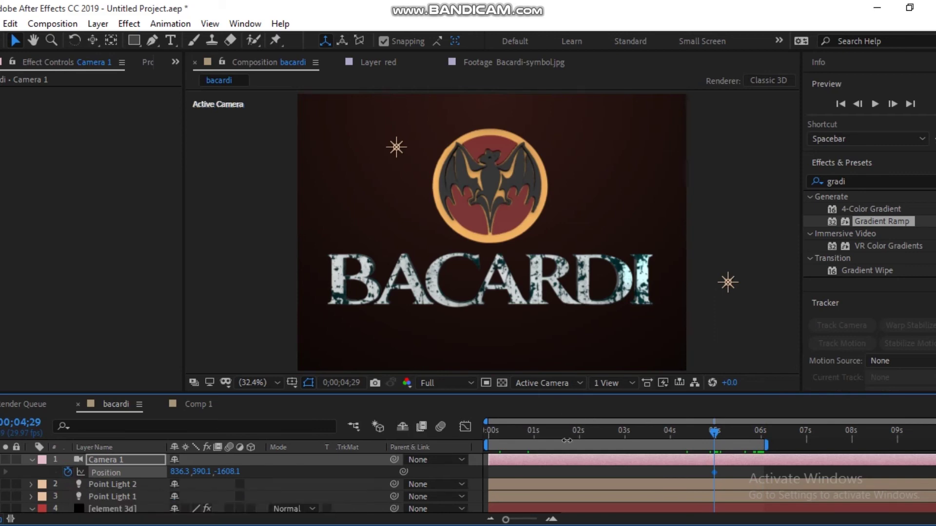
drag(564, 430, 514, 437)
key(Home)
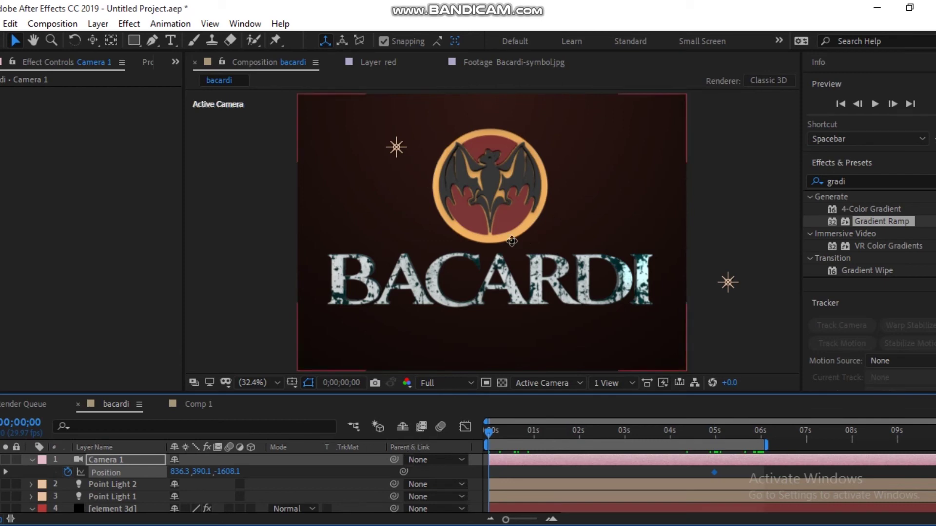
- At 0;00;00;00, orbit and dolly Camera 1 to a close, low angle on the wordmark (-63.4, 788.8, -454.2)
key(c)
drag(475, 247, 517, 255)
key(c)
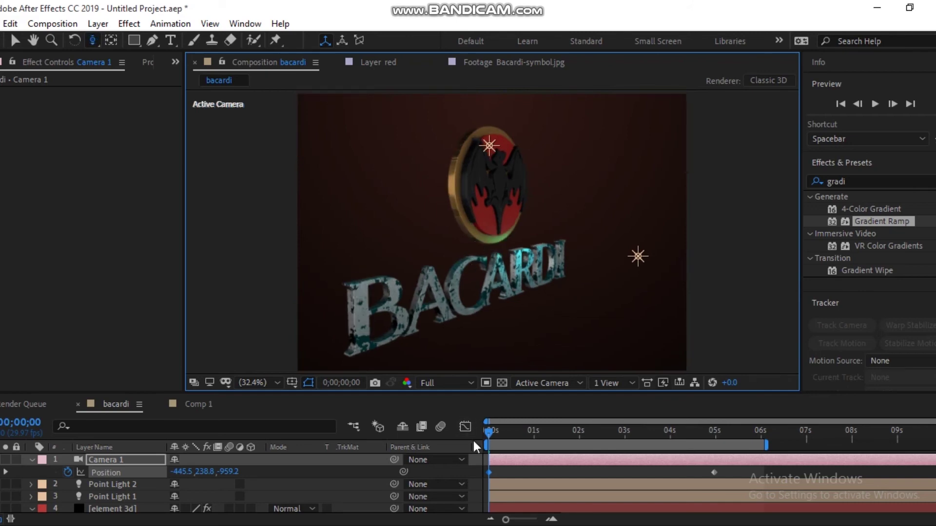
drag(489, 429, 509, 427)
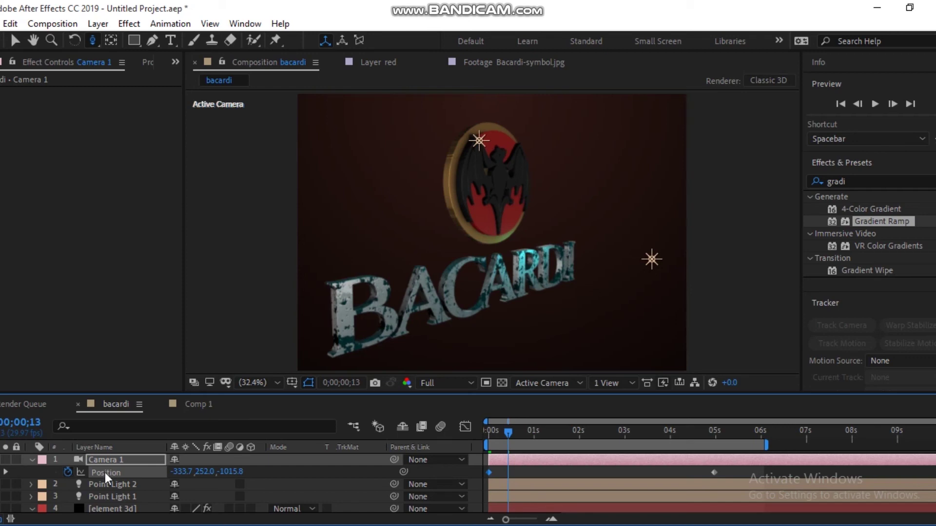
drag(510, 432, 446, 429)
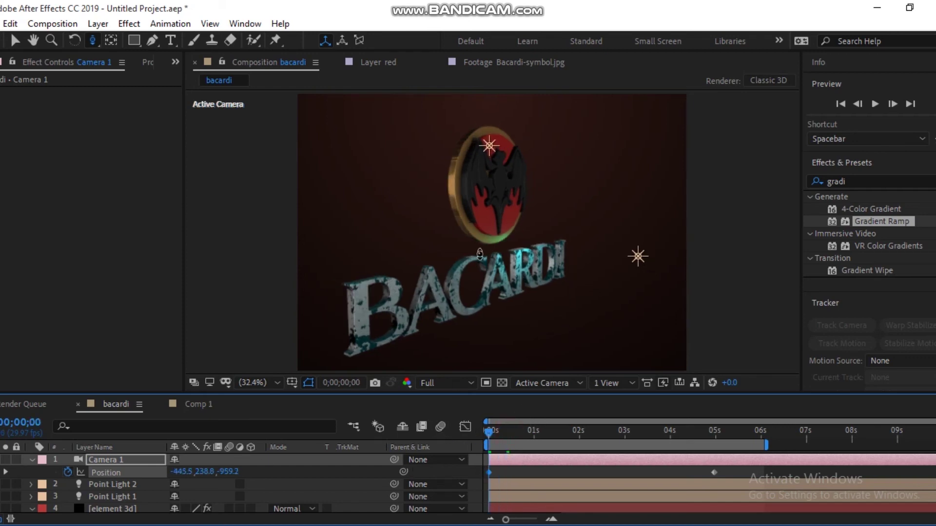
key(c)
drag(481, 279, 479, 218)
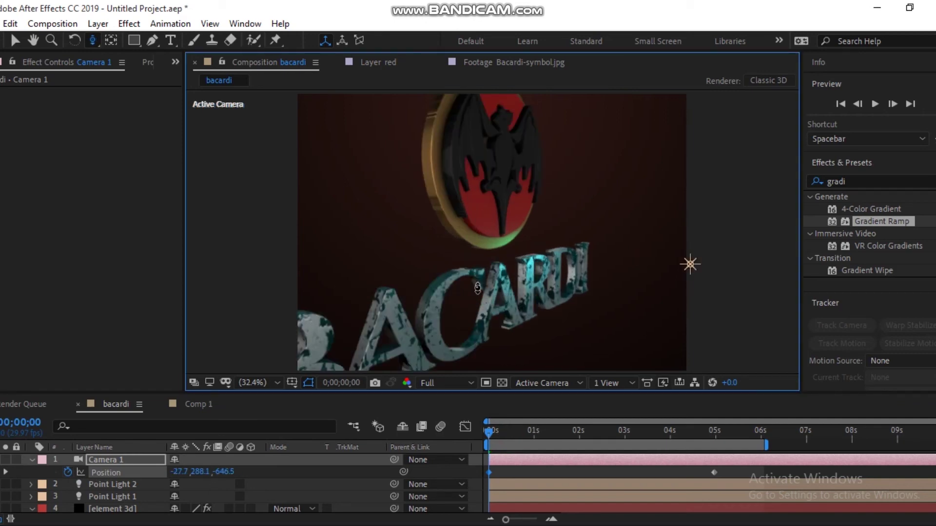
key(c)
drag(467, 301, 478, 278)
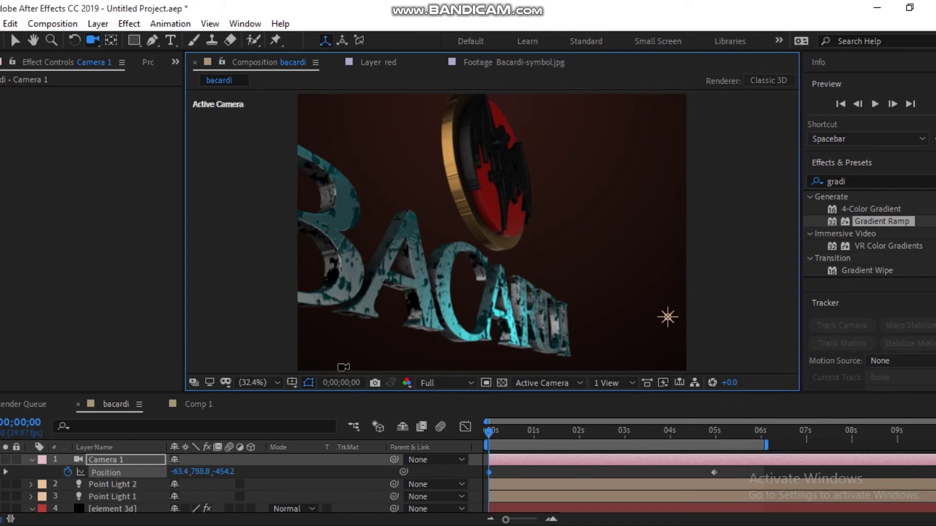
click(426, 382)
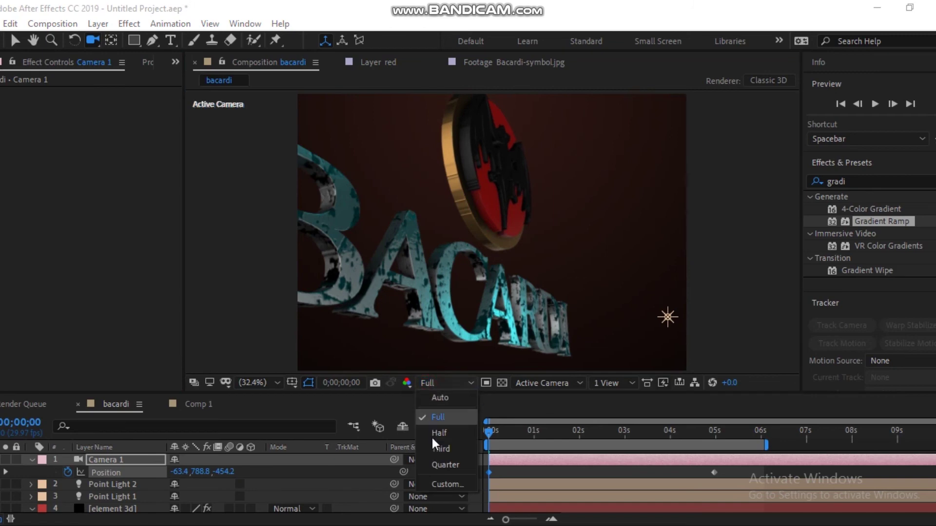
- Set preview resolution to Quarter, play the fly-in, and park the playhead near 5;26
click(433, 464)
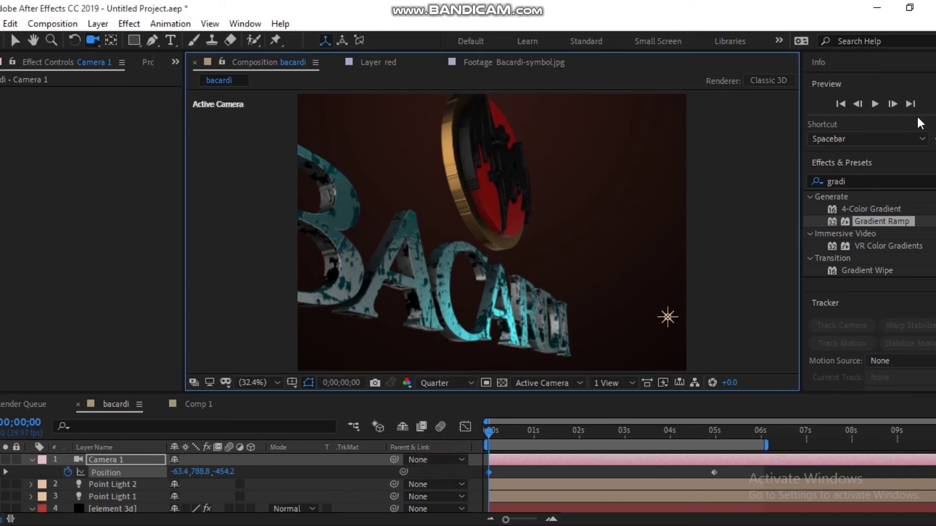
click(876, 104)
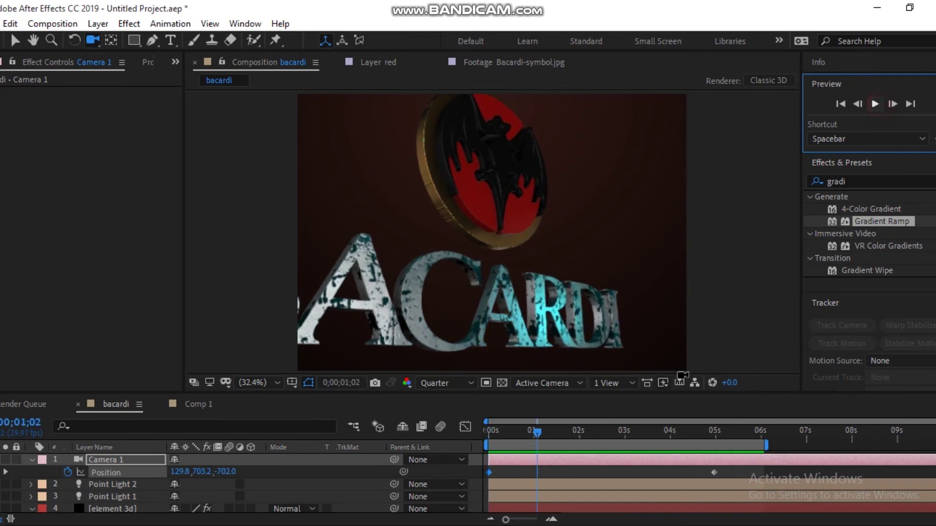
click(631, 435)
drag(631, 435, 754, 441)
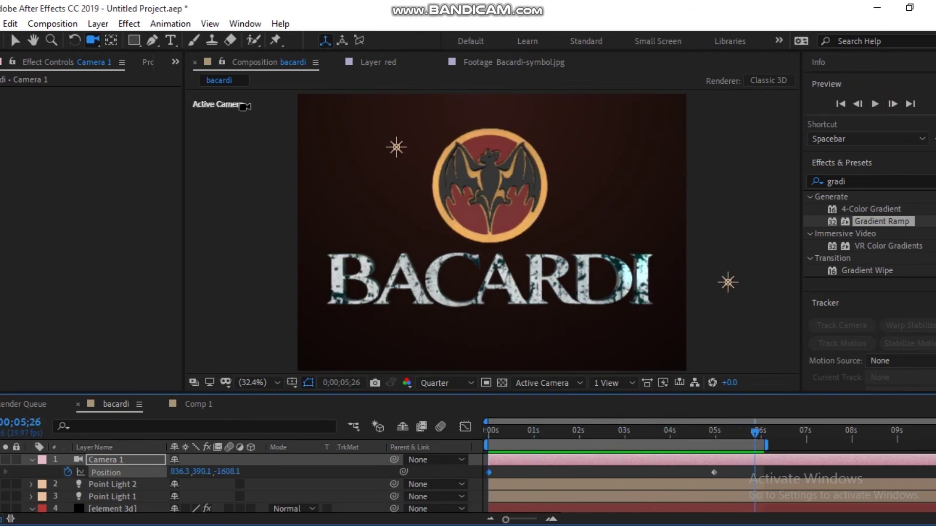
click(97, 25)
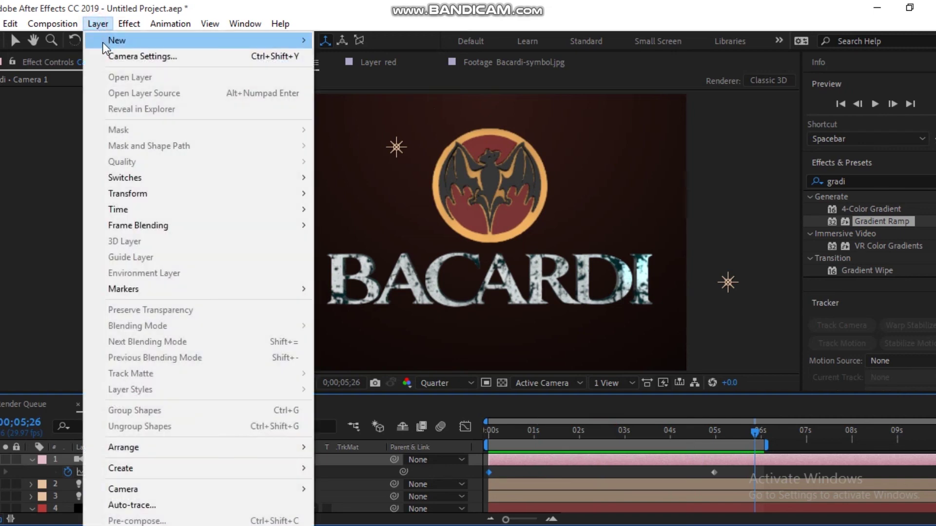
- Create a black solid named 'Flare' and apply Knoll Light Factory found by searching 'kno'
click(103, 42)
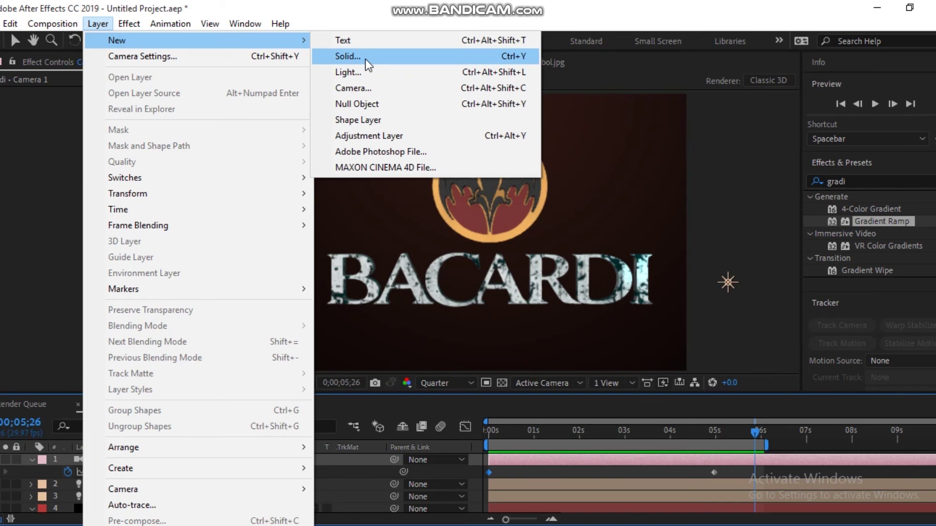
click(347, 57)
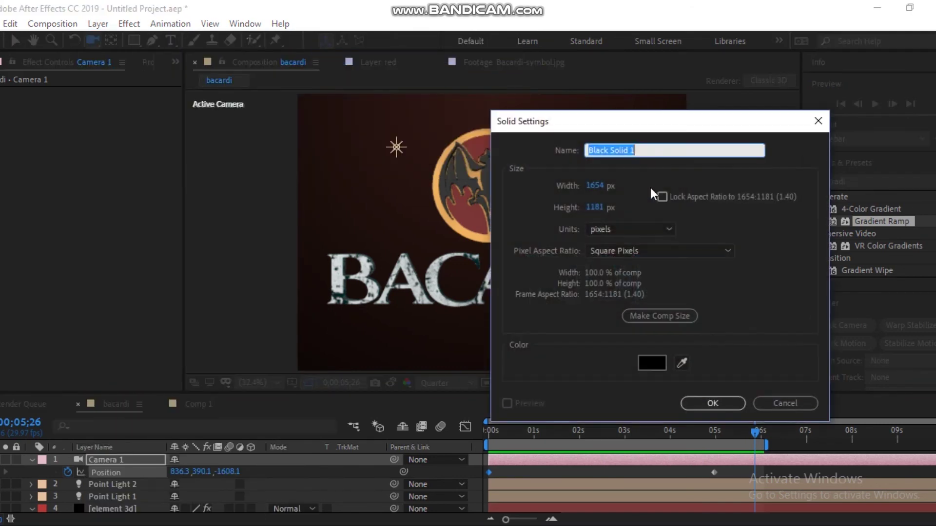
text(Flare)
key(Return)
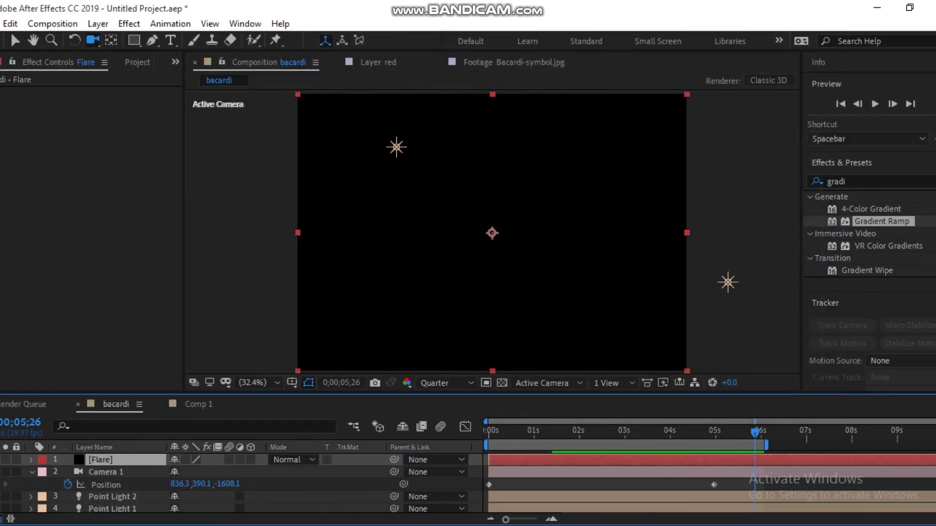
key(ctrl+5)
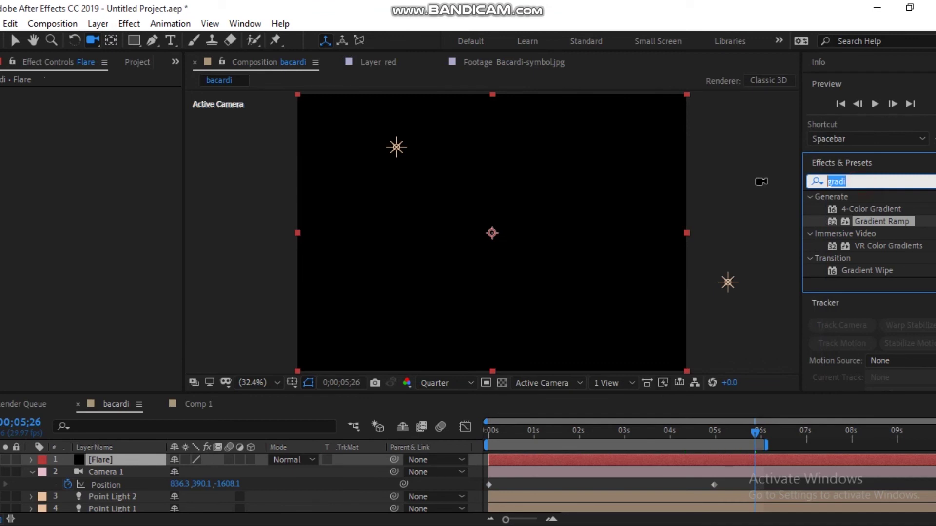
text(kno)
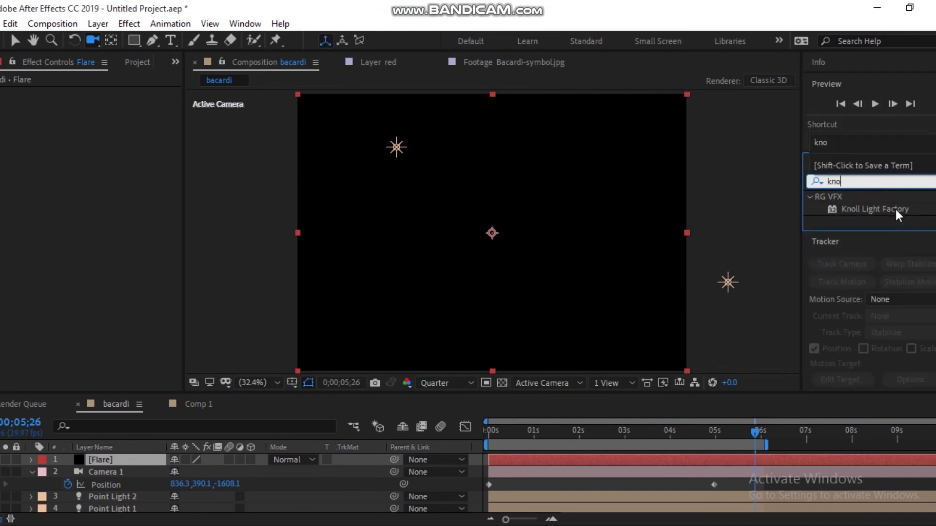
drag(898, 215, 73, 204)
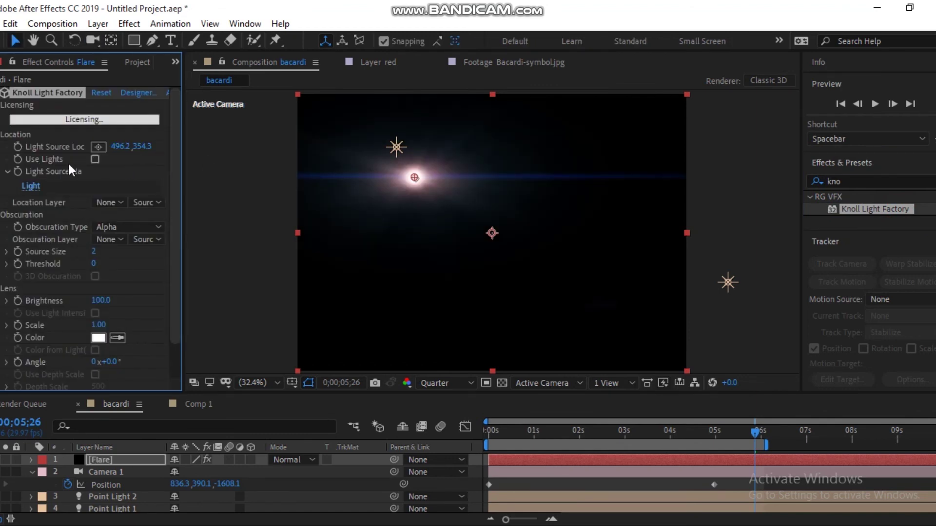
- Set the Flare layer's blend mode to Screen and turn on Knoll Light Factory's Use Lights
click(102, 499)
click(119, 506)
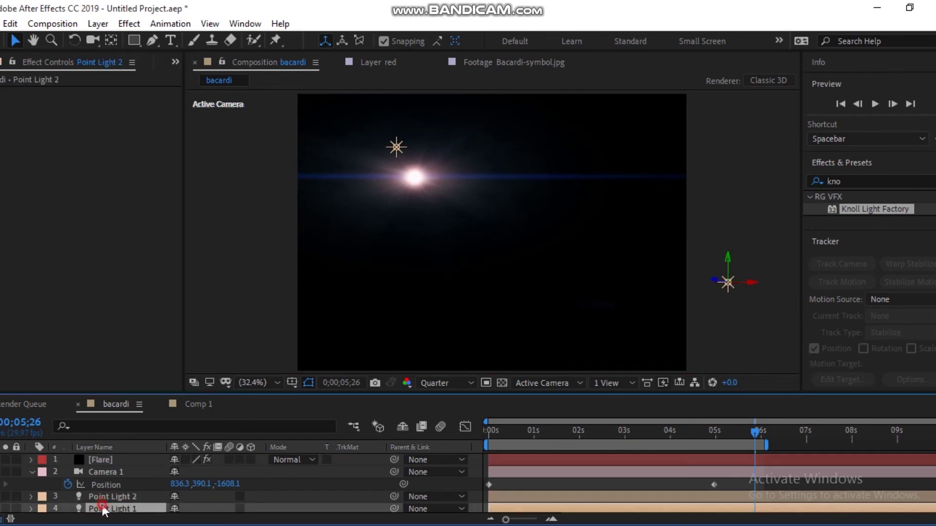
click(98, 456)
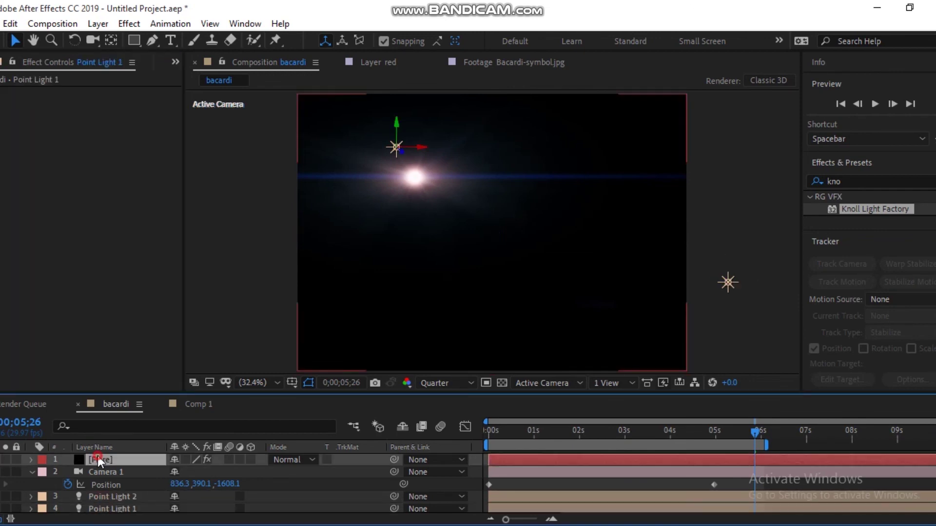
click(286, 460)
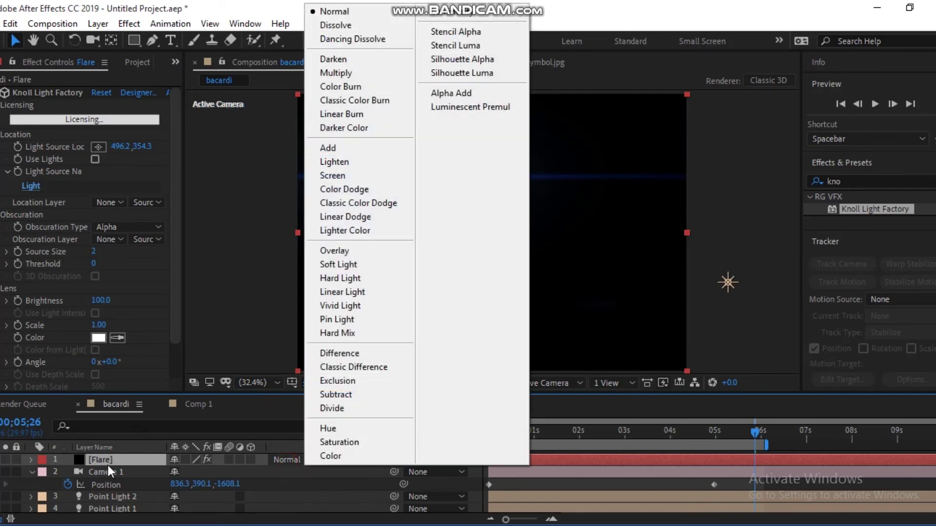
key(Escape)
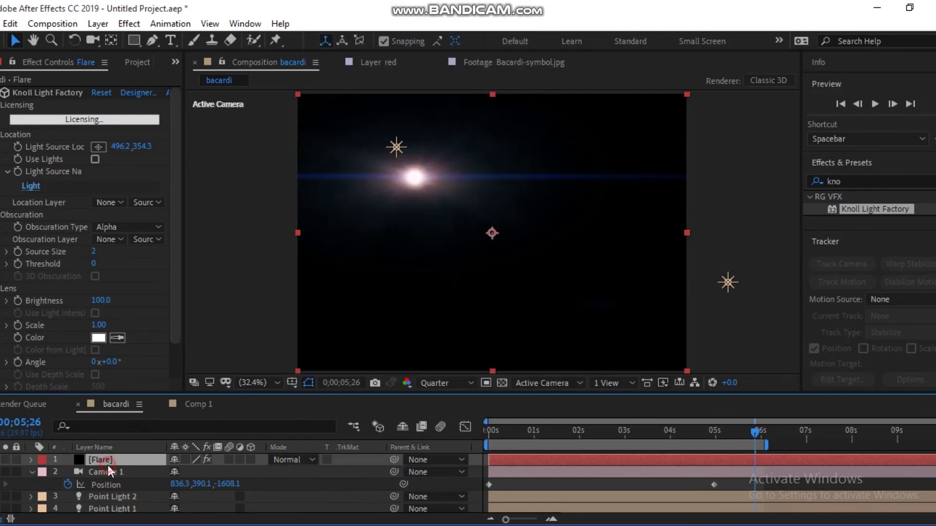
click(300, 460)
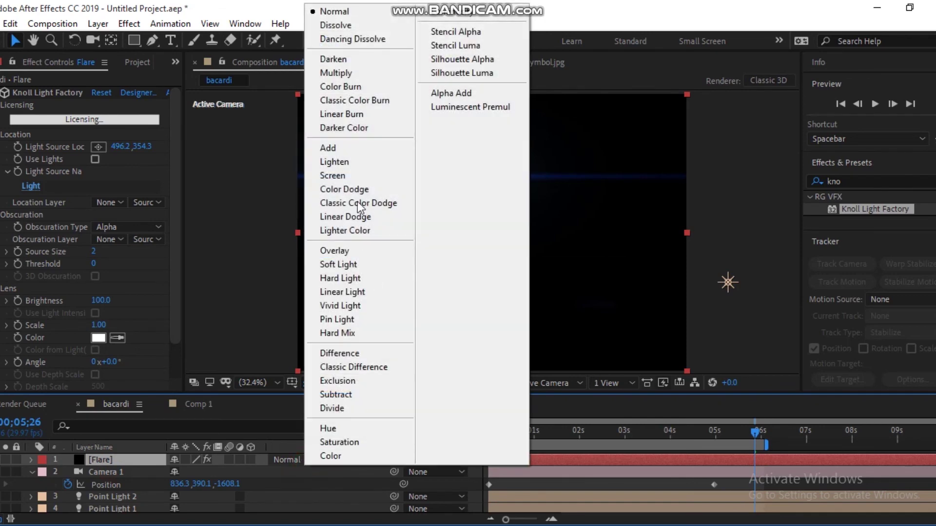
click(350, 177)
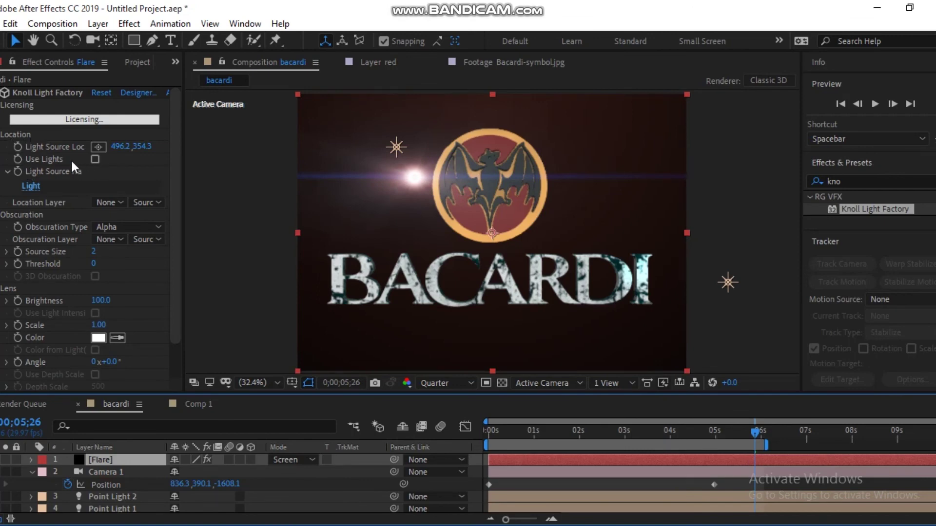
click(95, 160)
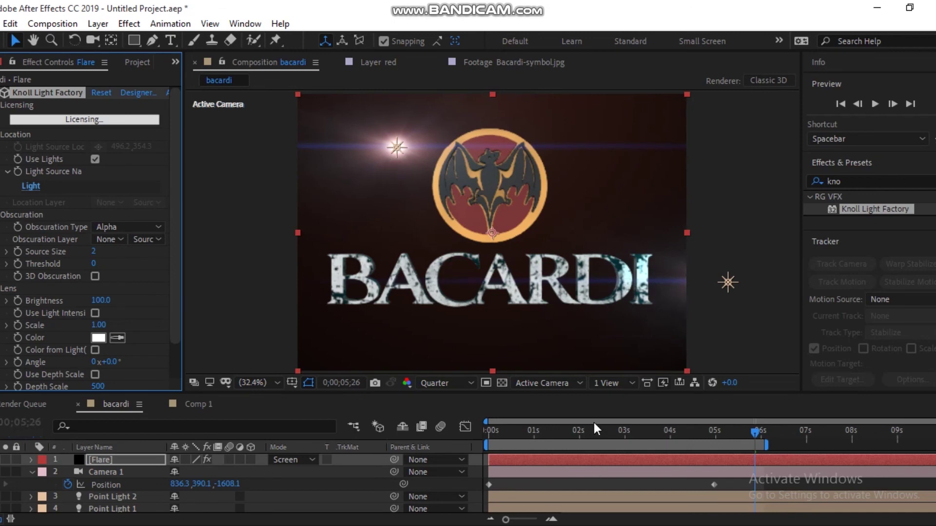
drag(594, 433, 377, 431)
key(space)
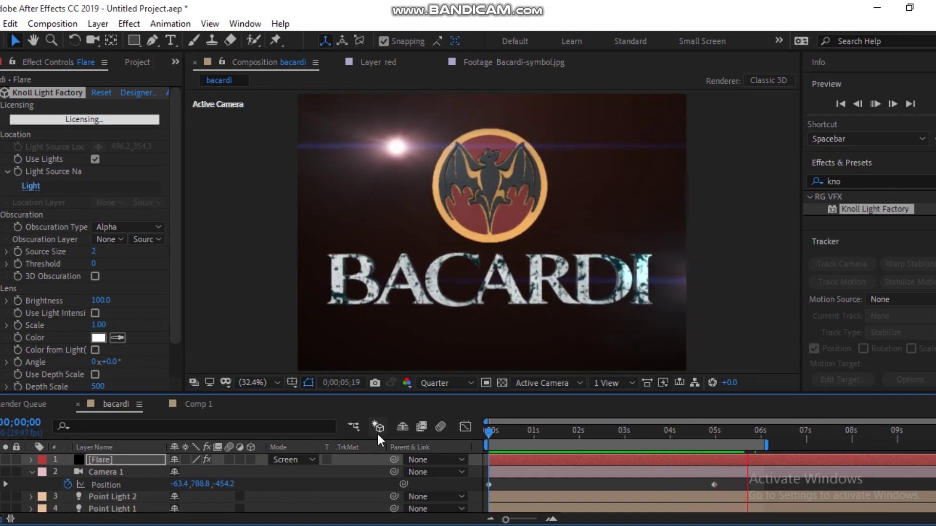
key(space)
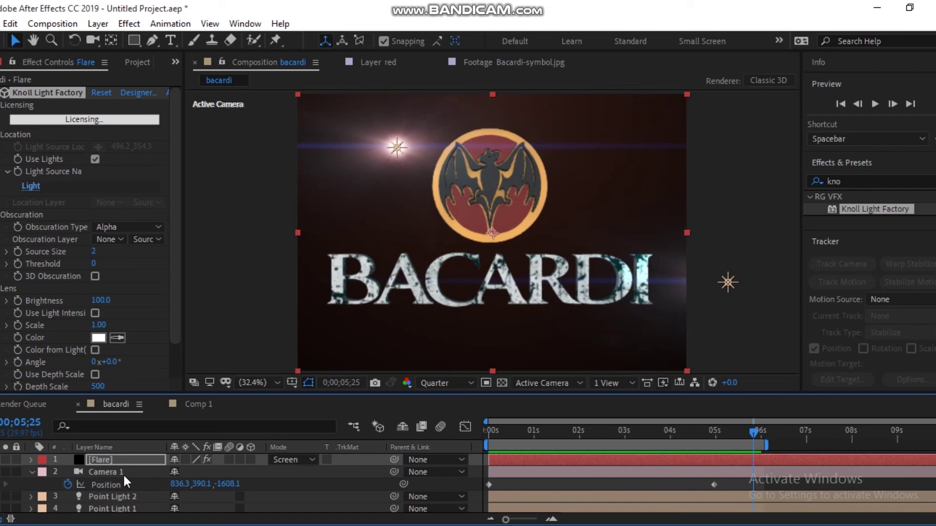
click(98, 474)
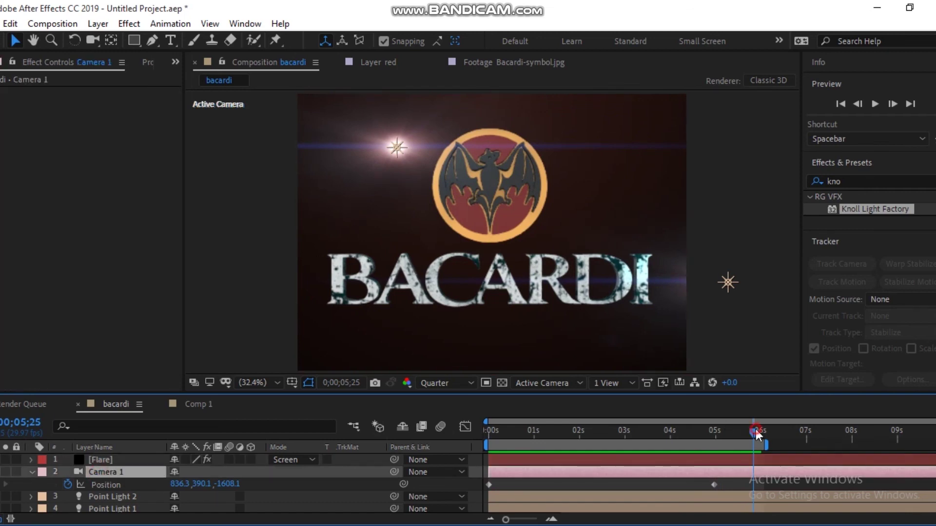
drag(755, 429, 766, 429)
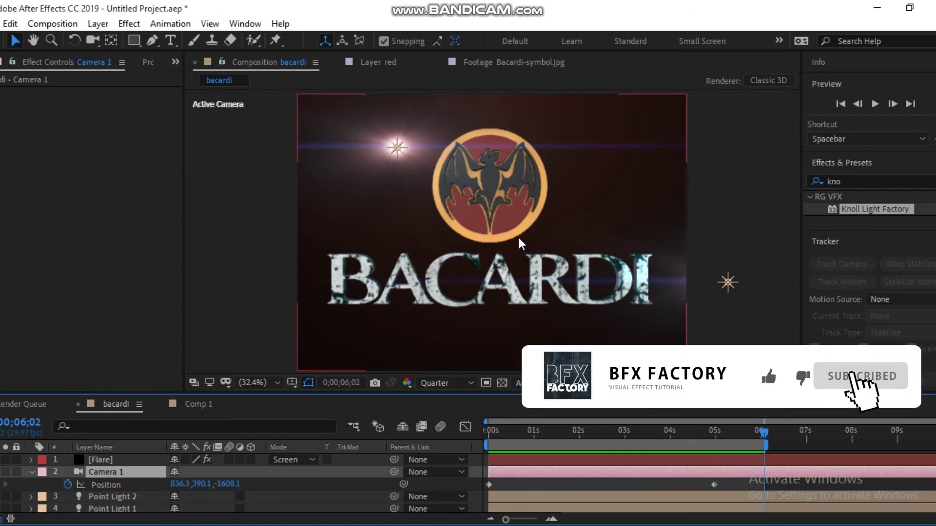
- Dolly Camera 1 back with the Unified Camera tool so the logo and text sit smaller
key(c)
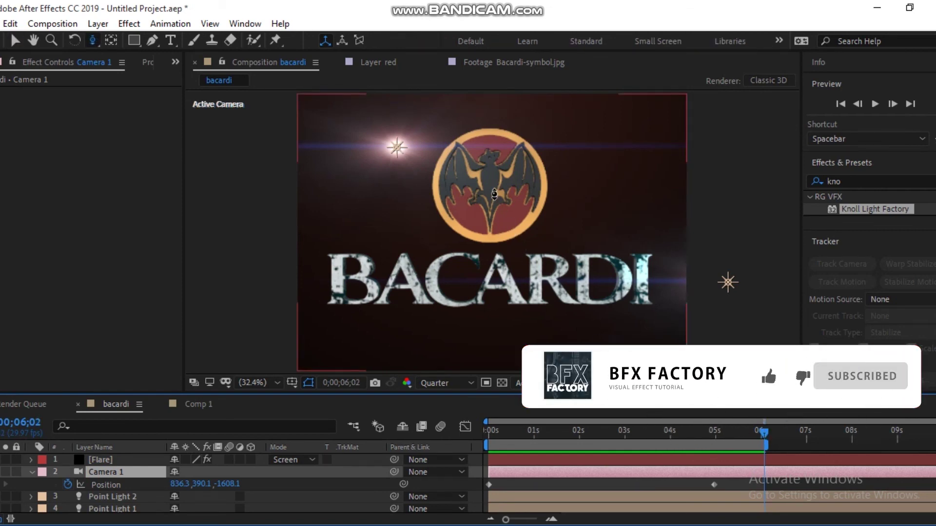
scroll(495, 200, down, 3)
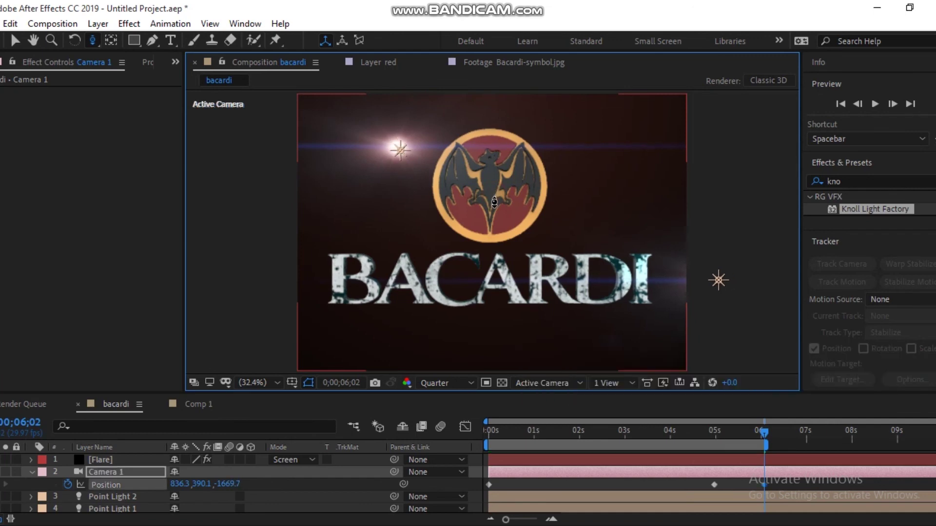
scroll(494, 204, down, 3)
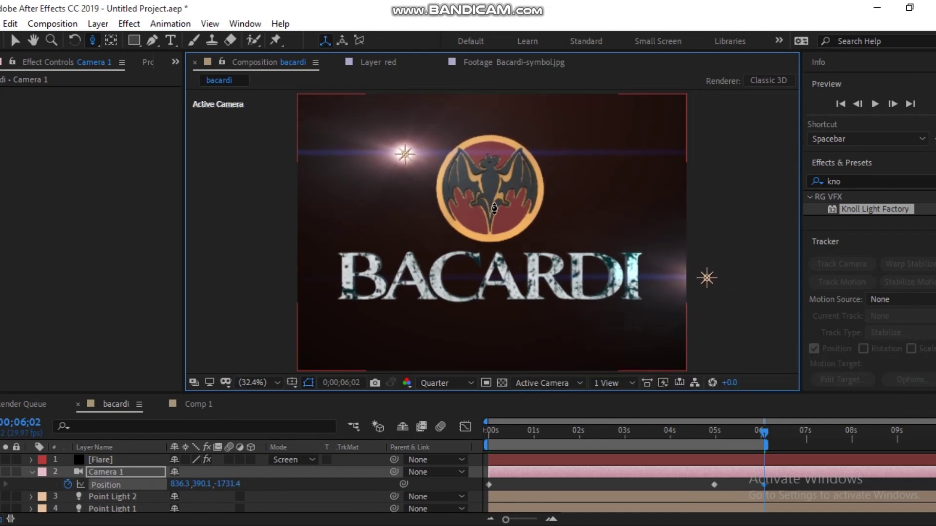
scroll(495, 210, down, 3)
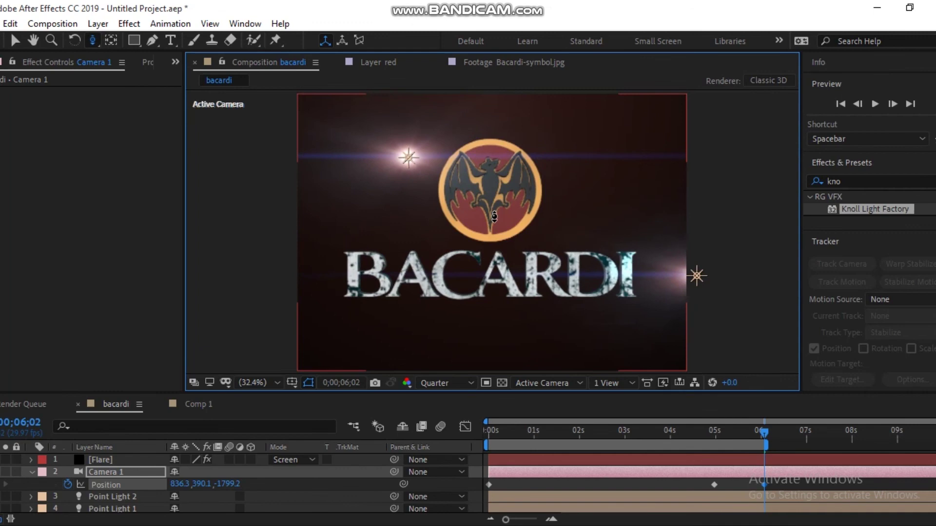
scroll(494, 218, down, 1)
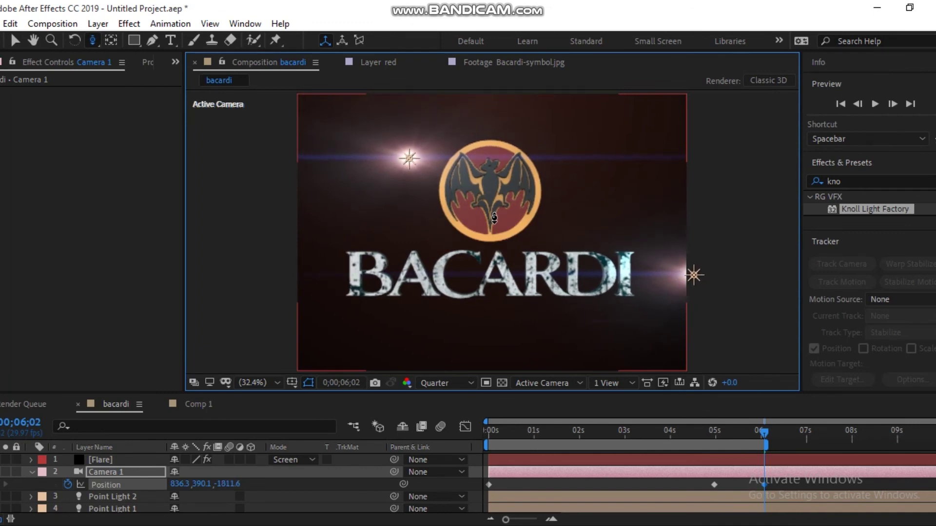
- Preview the fly-in from the start and scrub to its end near 6 seconds
drag(567, 436, 261, 455)
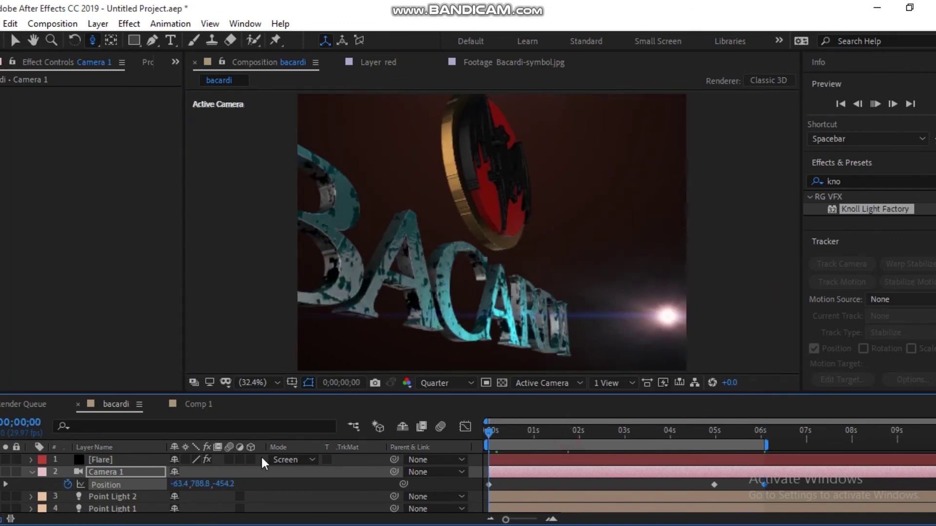
key(space)
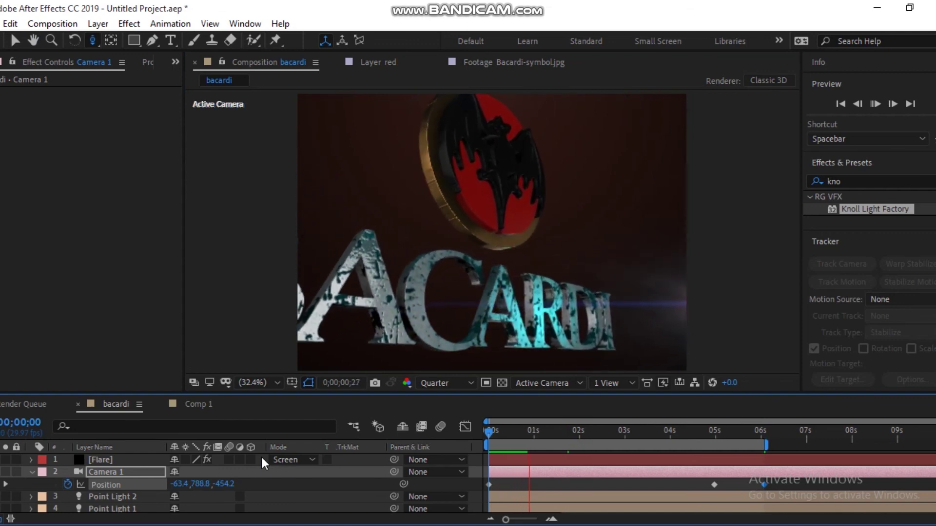
key(space)
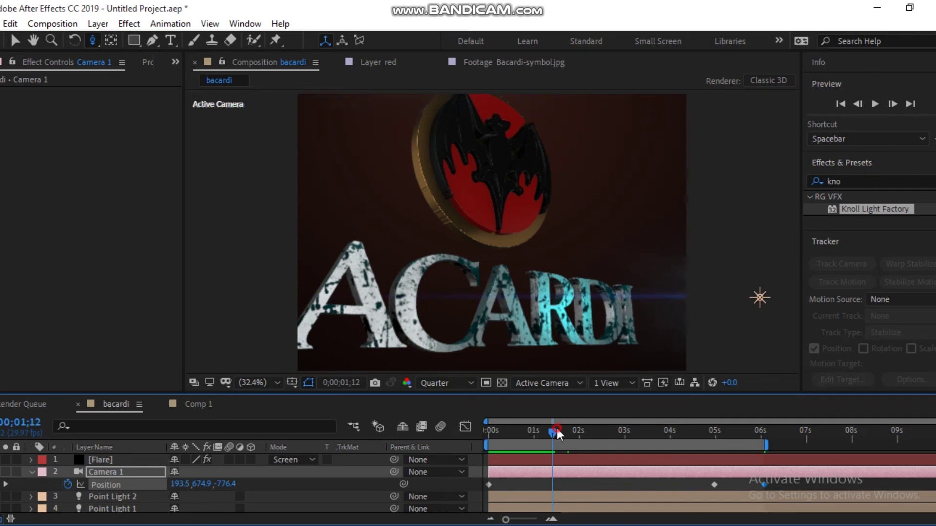
drag(556, 428, 767, 441)
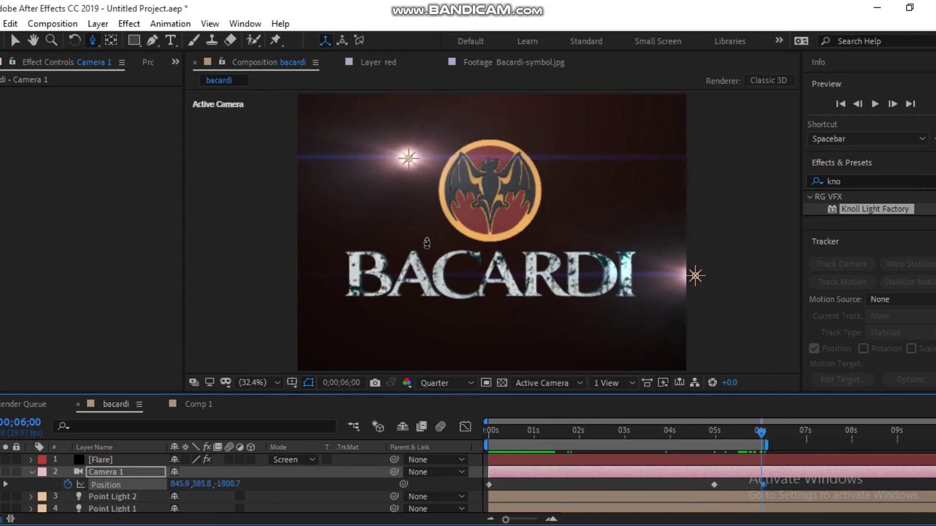